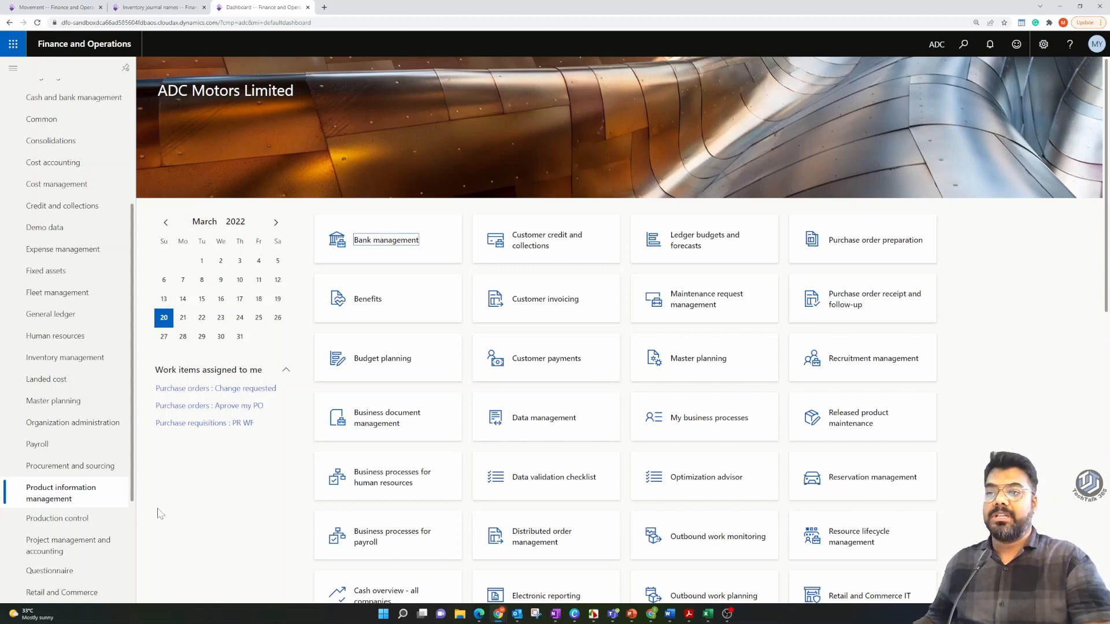
# Step: Clear the Posted filter on the Inventory management movement journals and open journal ADC-000037 to examine its lines
pyautogui.click(70, 362)
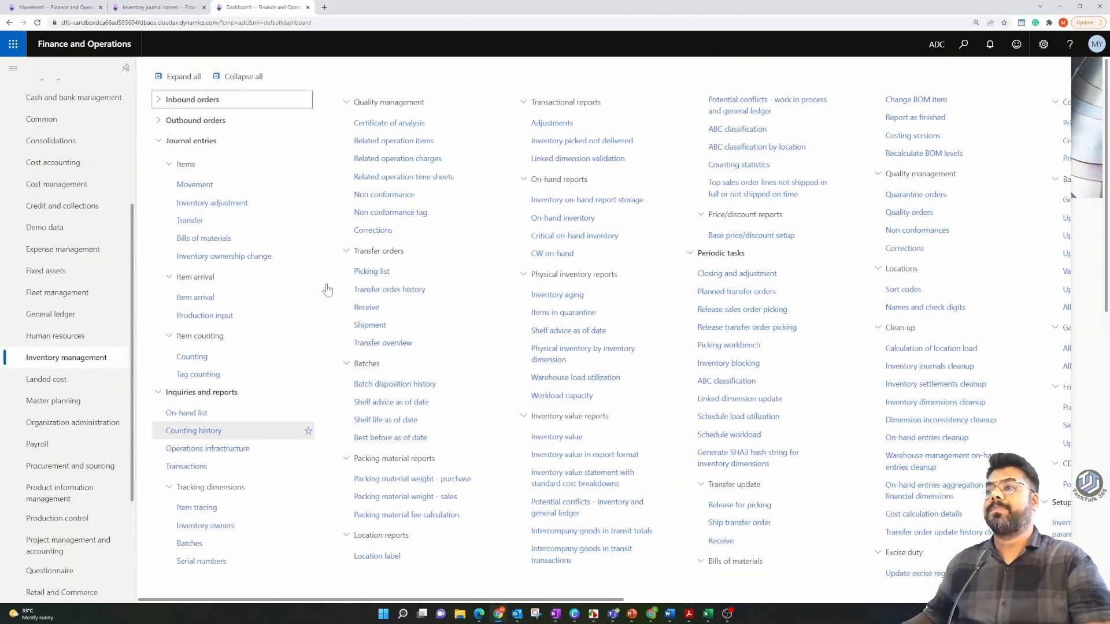
pyautogui.click(198, 186)
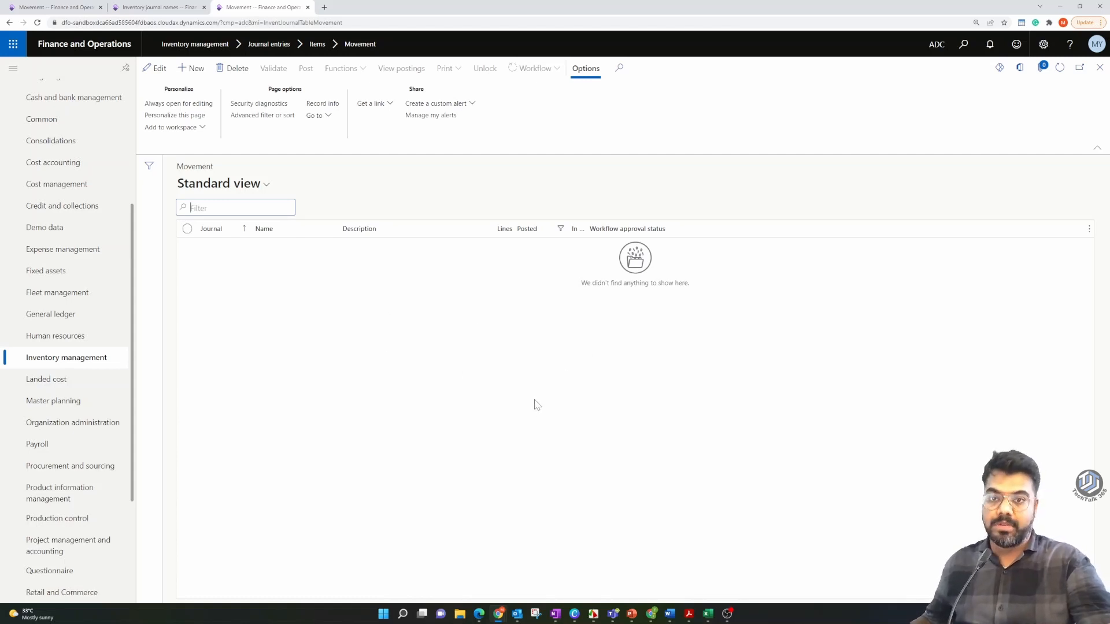
pyautogui.click(562, 230)
pyautogui.click(574, 343)
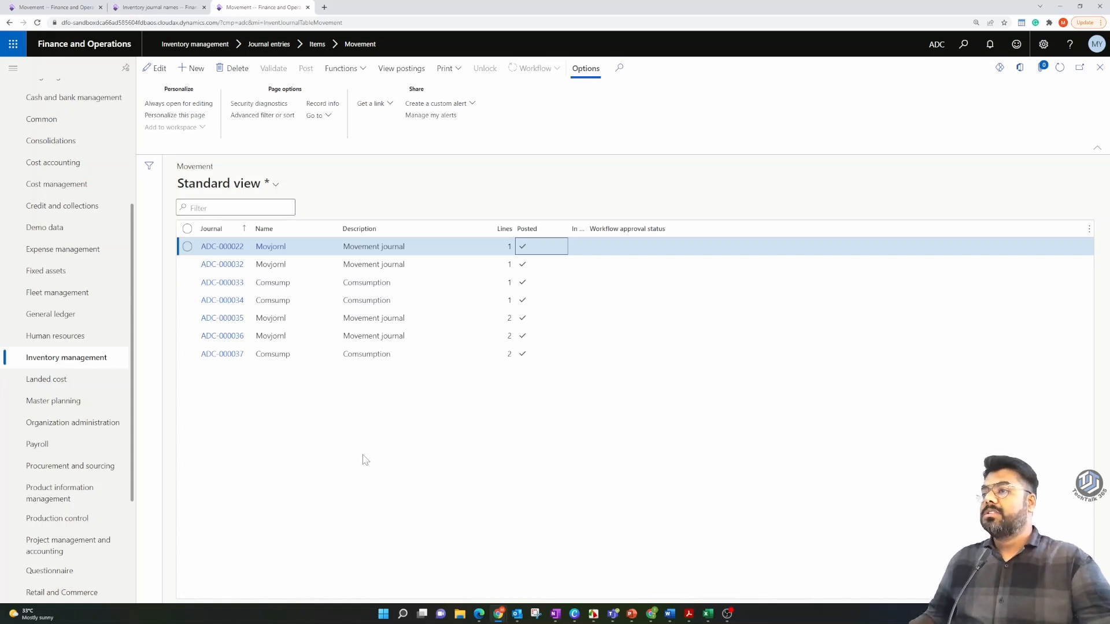
pyautogui.click(231, 355)
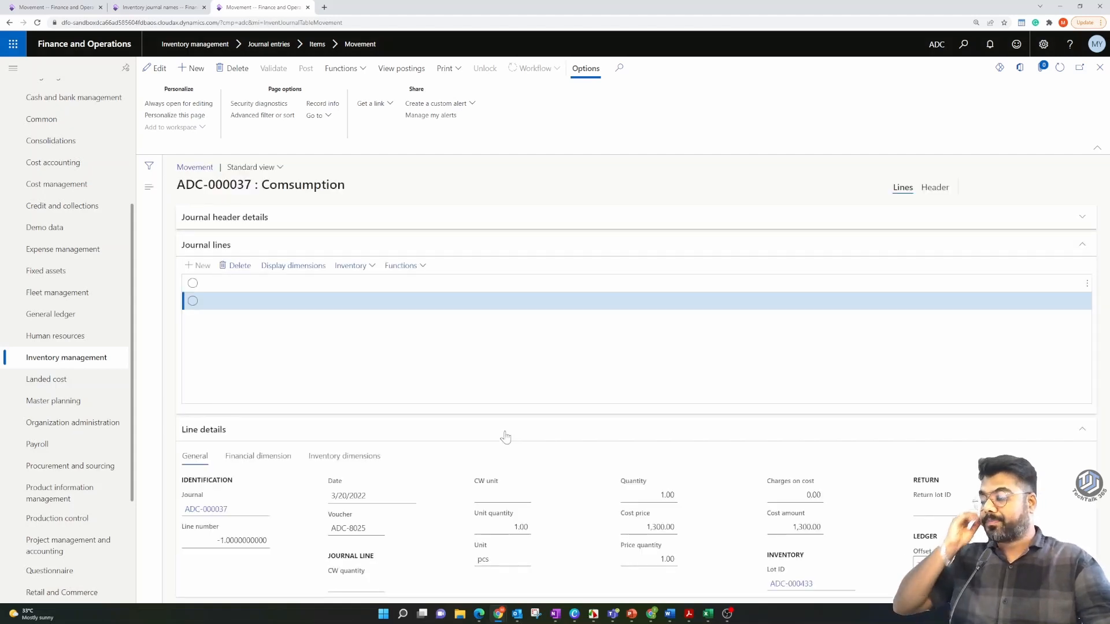
pyautogui.moveTo(449, 404); pyautogui.dragTo(876, 405)
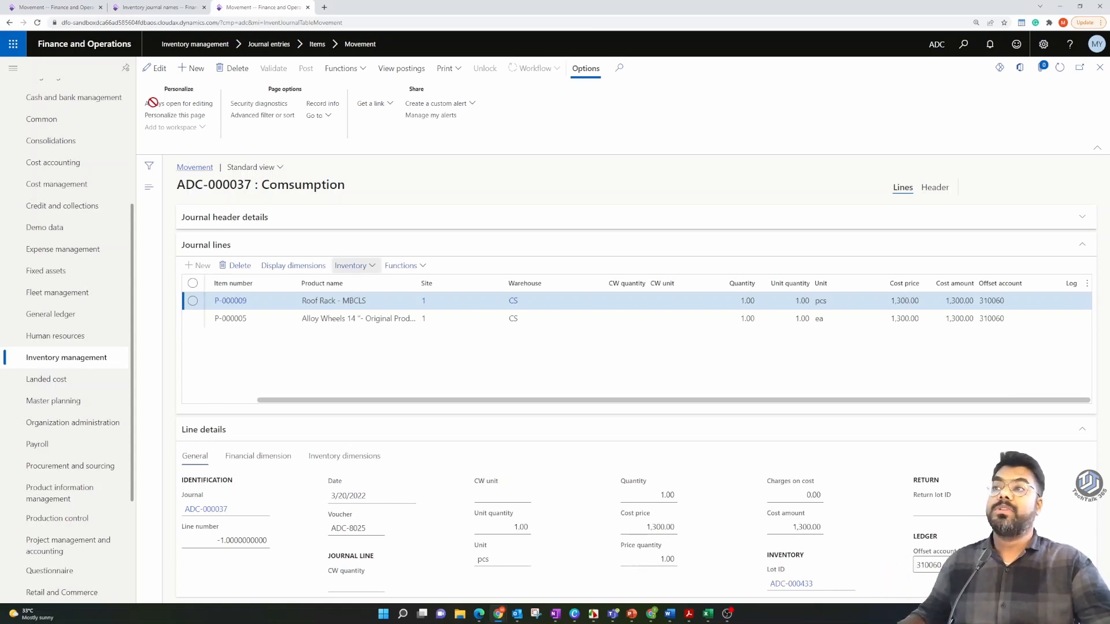
# Step: Check the offset account set for the Movjornl inventory journal name
pyautogui.click(124, 9)
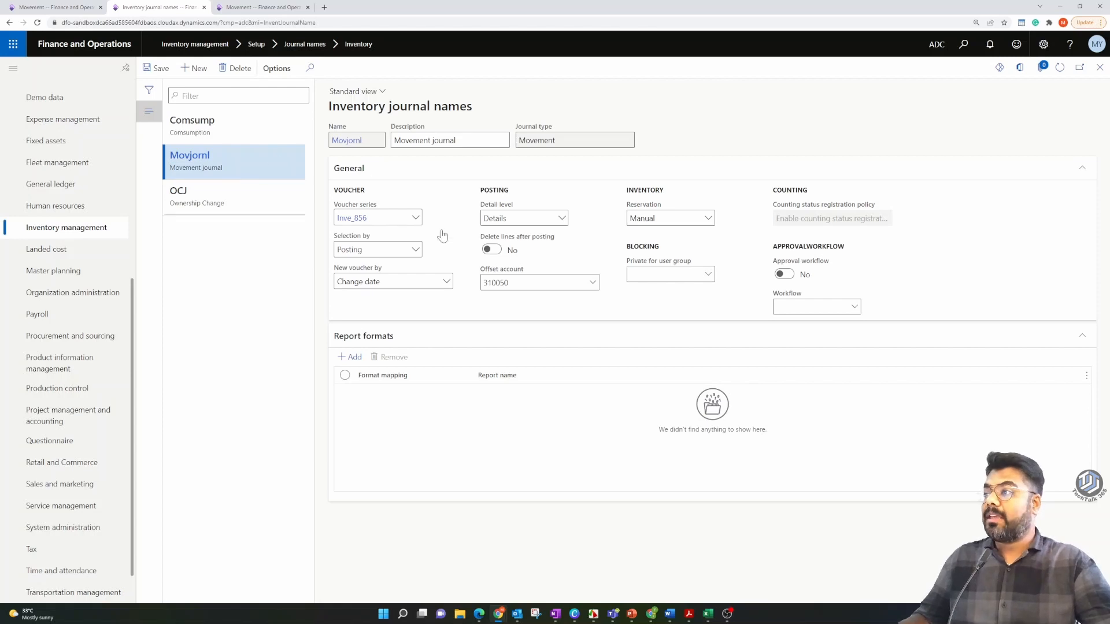
pyautogui.click(485, 280)
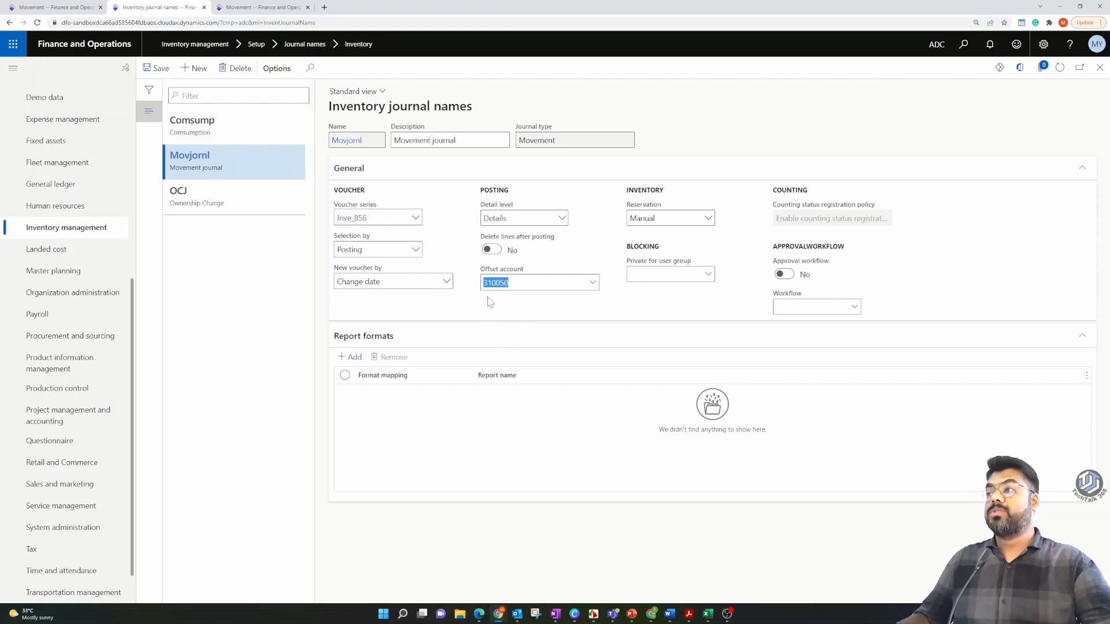
pyautogui.click(509, 282)
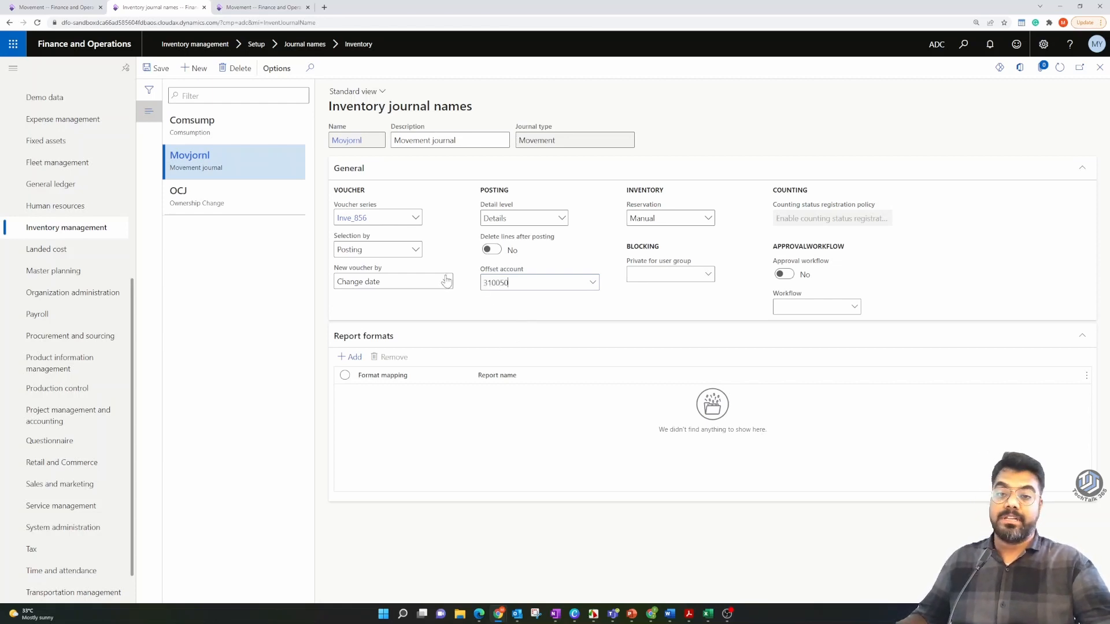
# Step: Return briefly to the ADC-000037 journal, and look up the user groups available for the Movjornl journal name's private user group setting
pyautogui.click(278, 7)
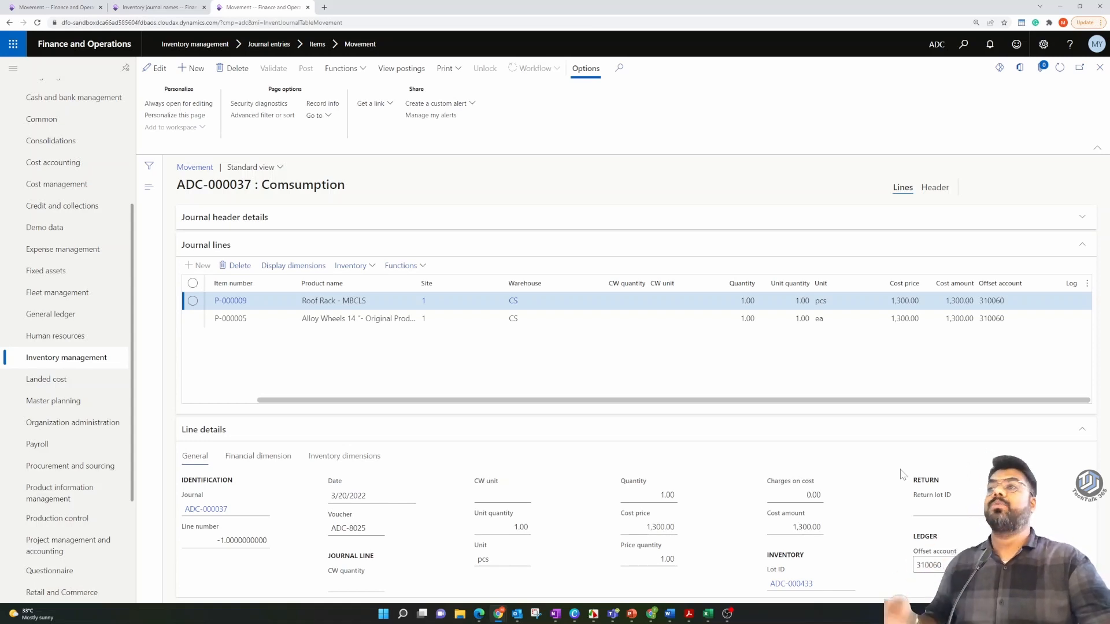
pyautogui.moveTo(255, 8); pyautogui.dragTo(170, 8)
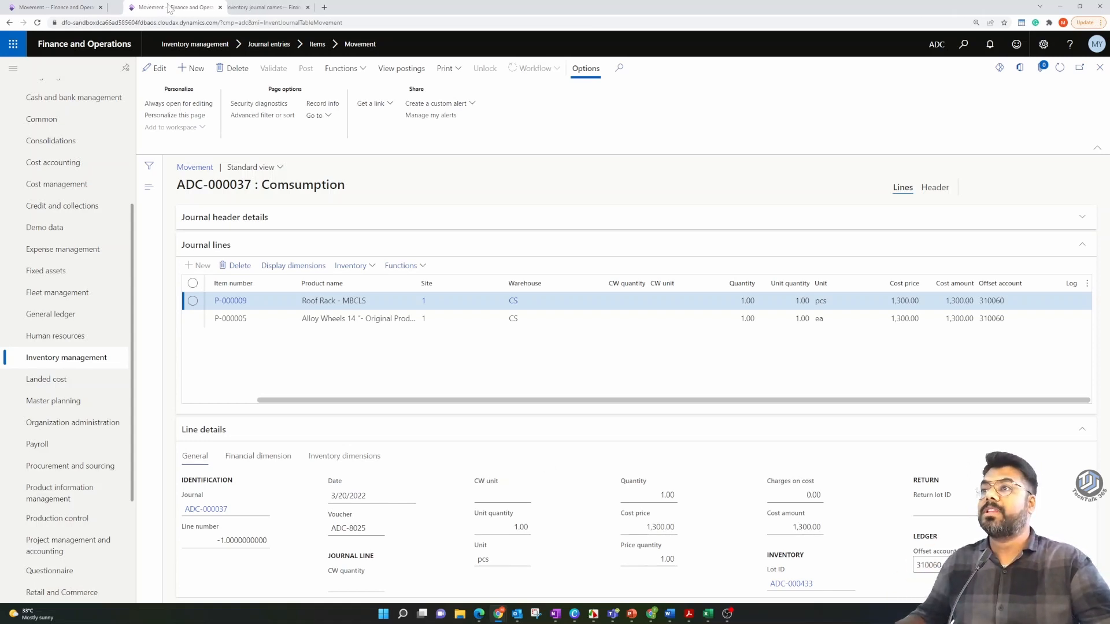
pyautogui.click(262, 8)
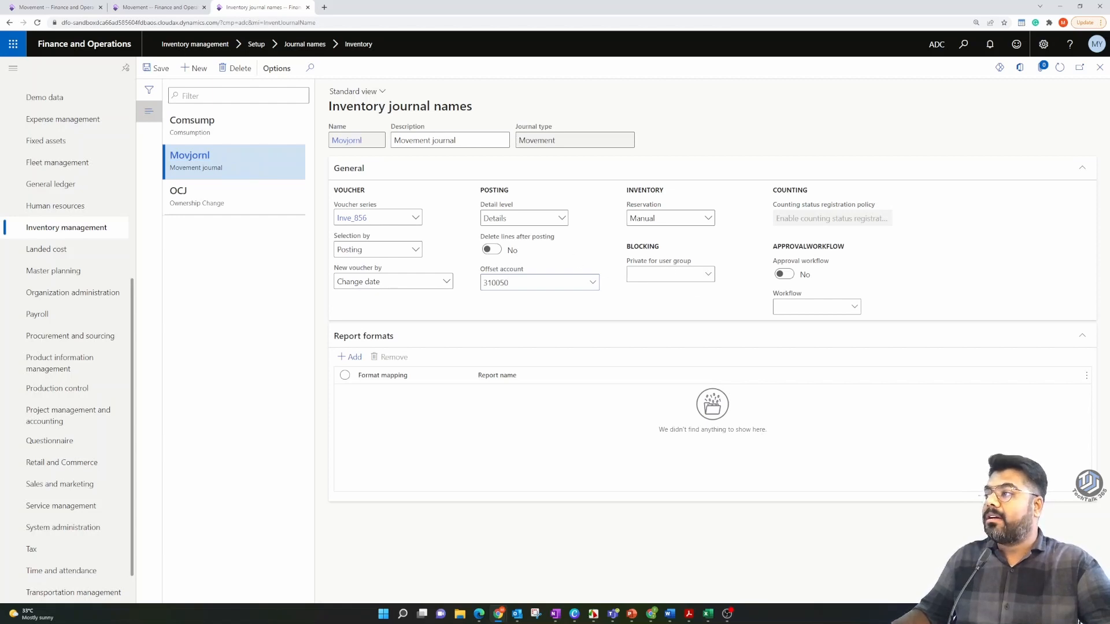
pyautogui.click(707, 275)
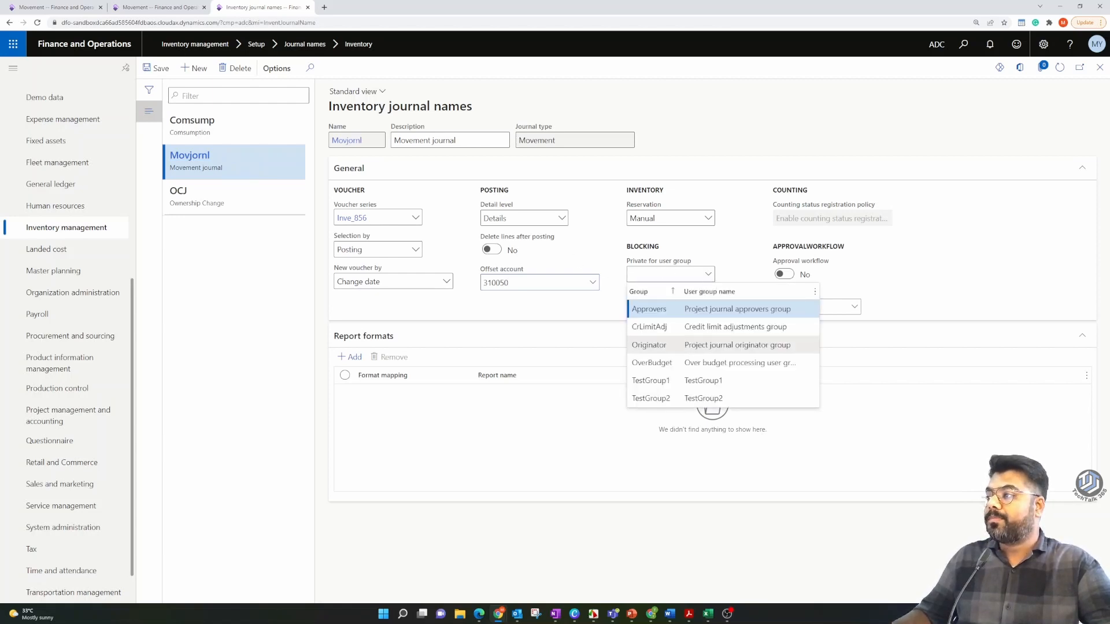
pyautogui.click(916, 279)
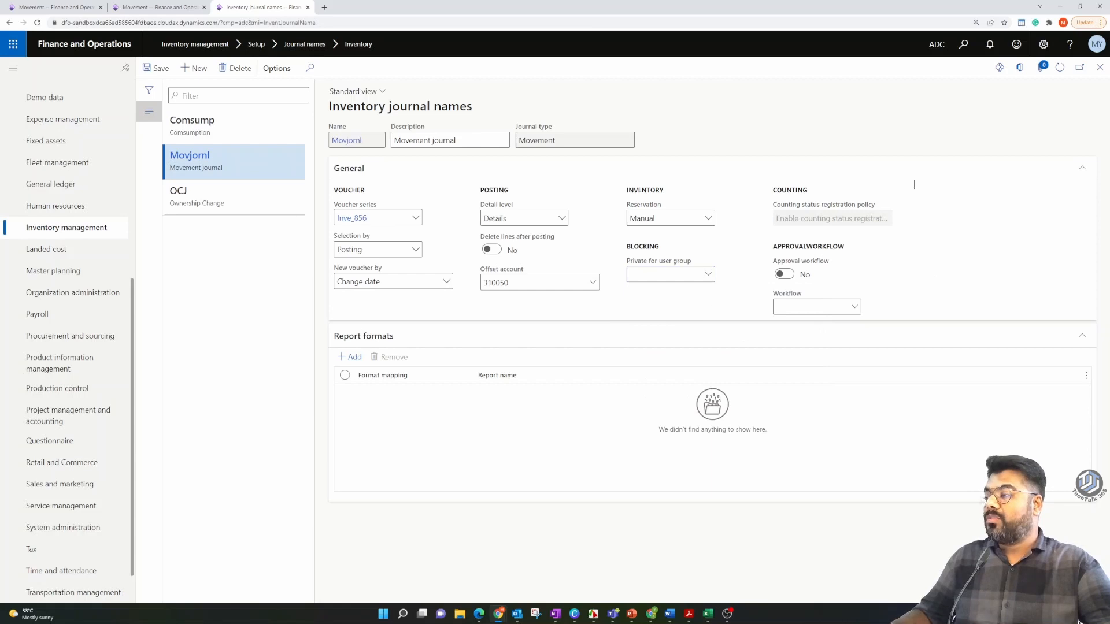
pyautogui.rightClick(706, 276)
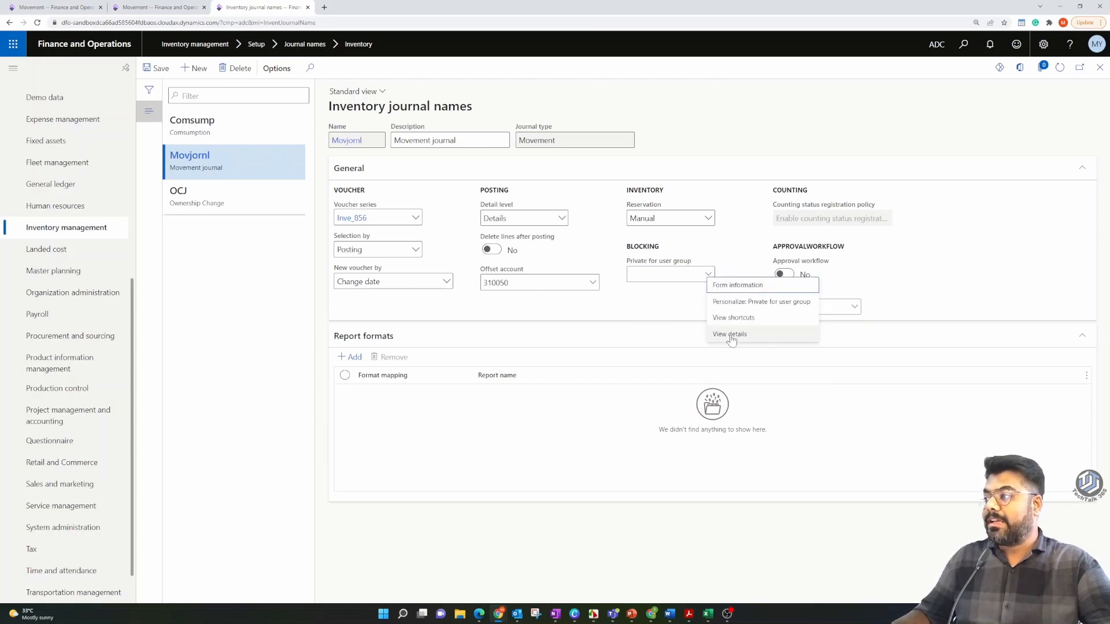
pyautogui.click(892, 274)
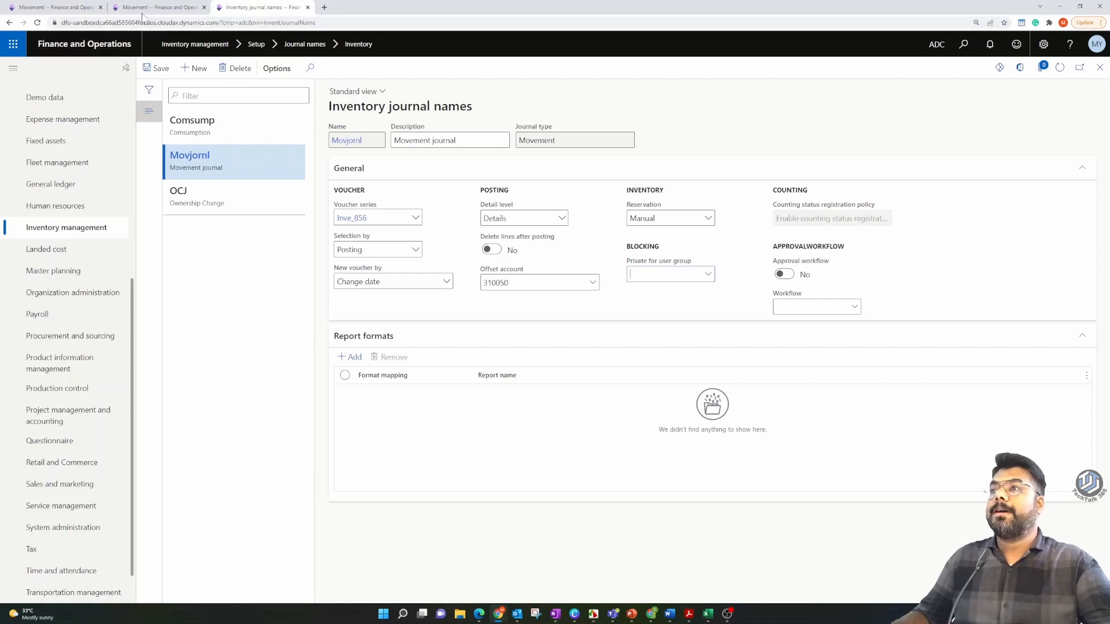
# Step: Open the System administration user groups and view the users assigned to TestGroup1
pyautogui.moveTo(58, 11); pyautogui.dragTo(277, 9)
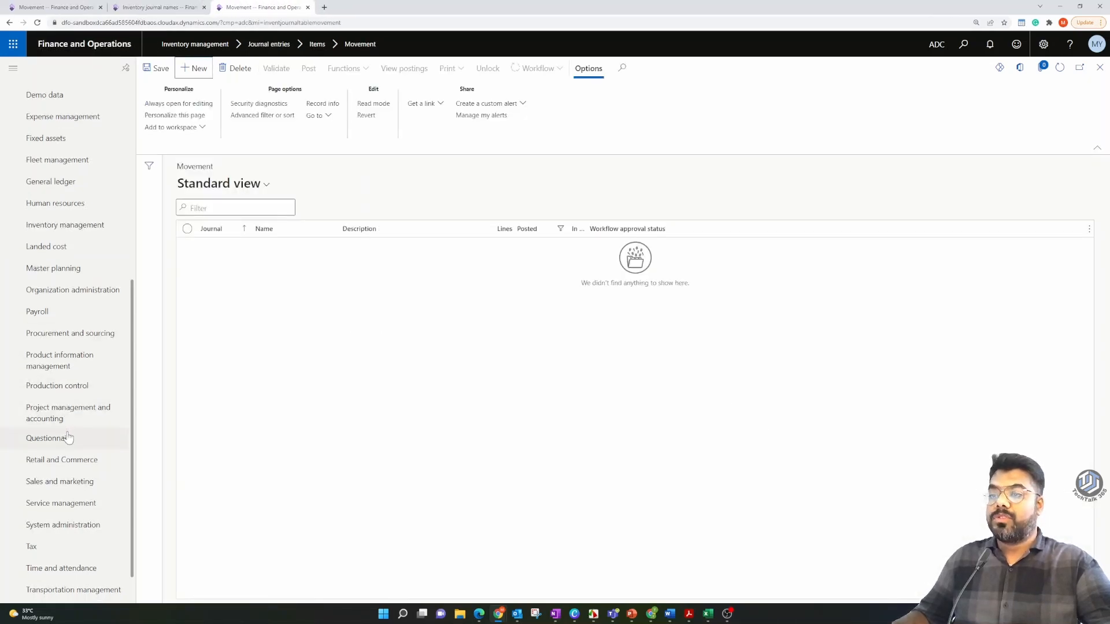
pyautogui.scroll(-1, 67, 436)
pyautogui.click(64, 484)
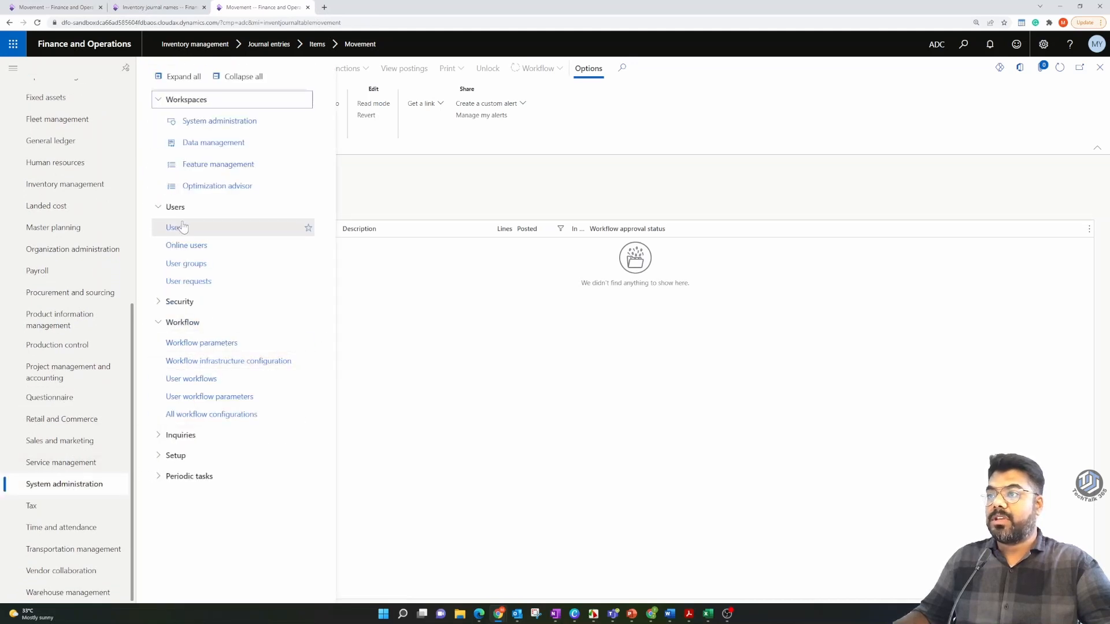
pyautogui.click(185, 264)
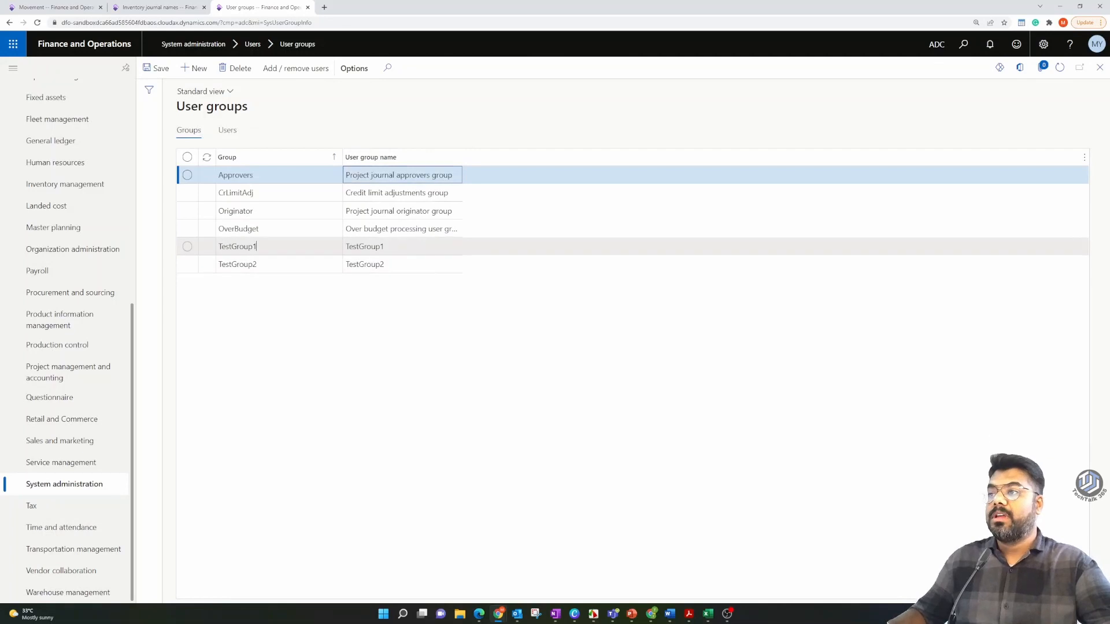
pyautogui.click(289, 247)
pyautogui.click(227, 130)
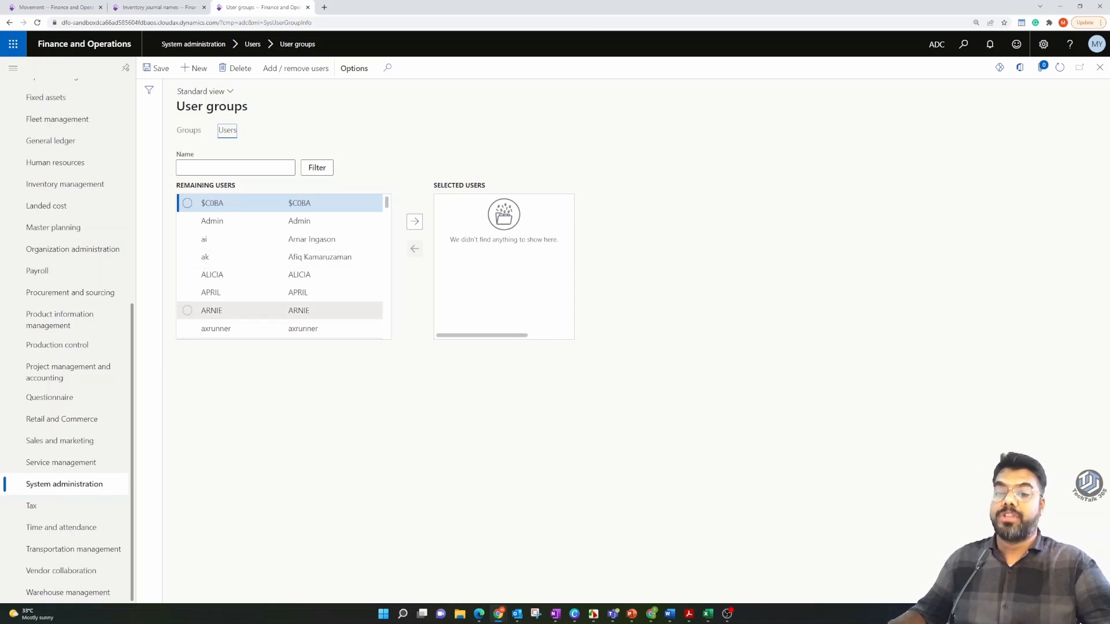
pyautogui.click(188, 131)
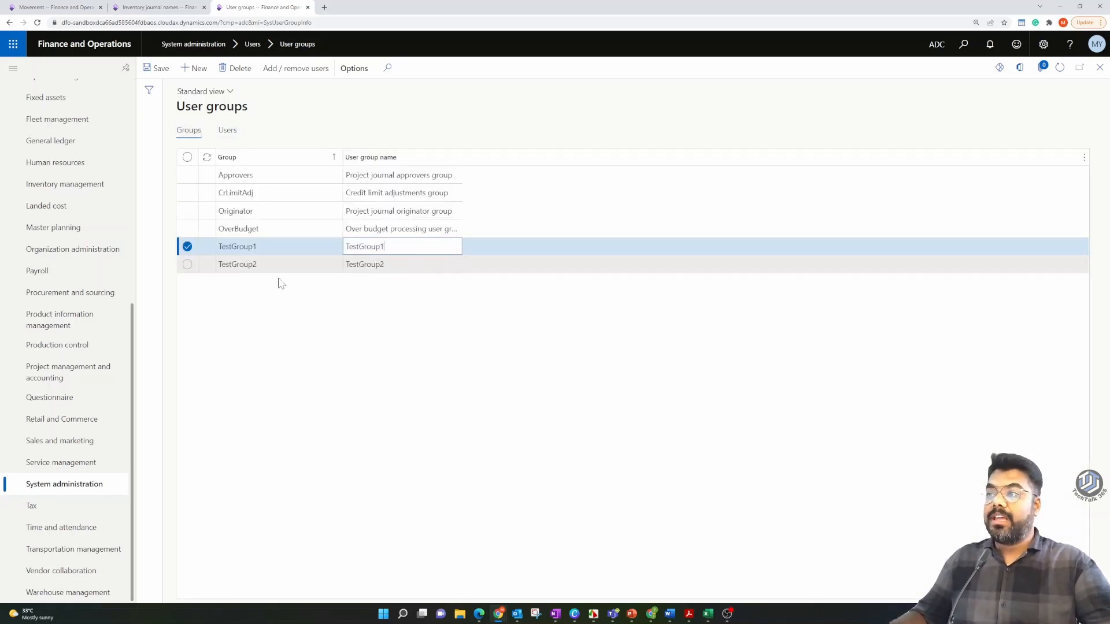
# Step: Go back to the inventory journal names and show the settings of the Comsump journal name
pyautogui.click(55, 7)
pyautogui.click(160, 8)
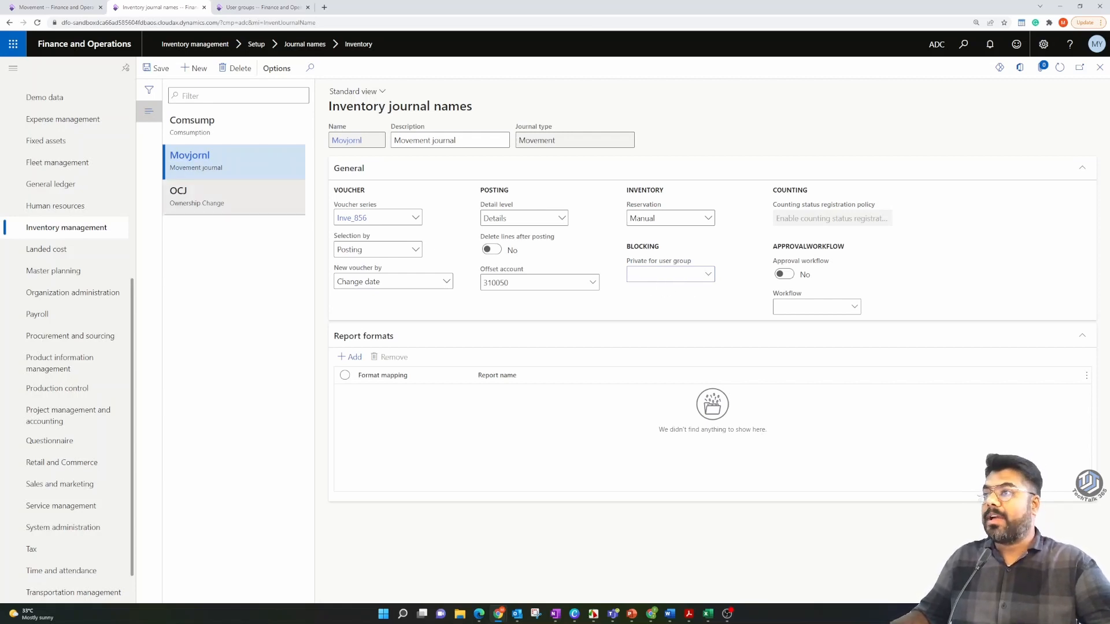
pyautogui.click(216, 121)
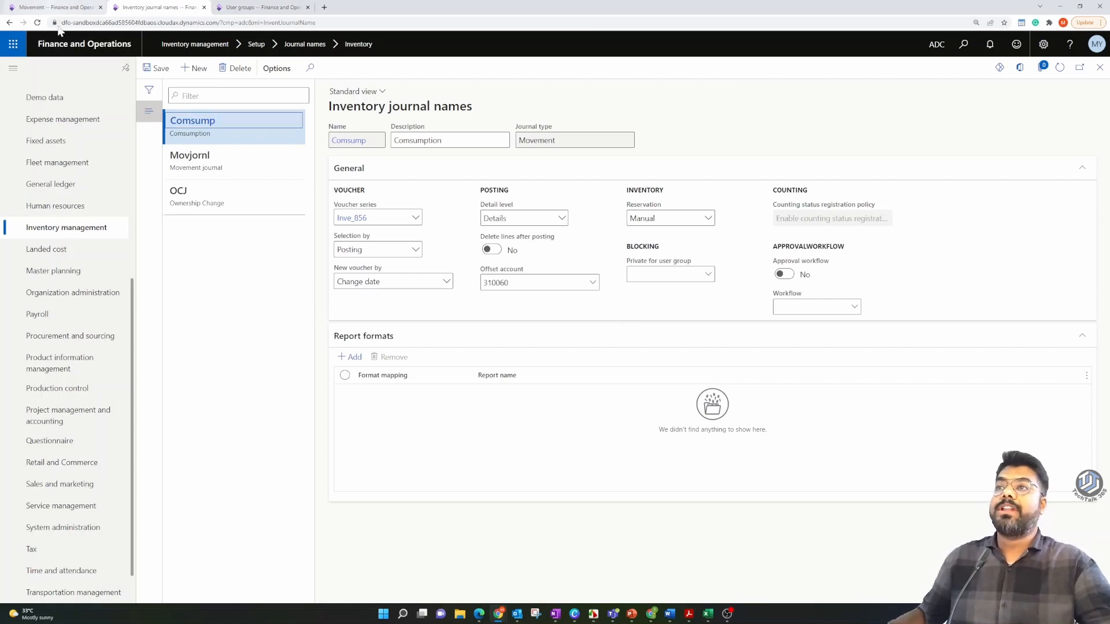
# Step: Create a new inventory movement journal with the journal name Movjornl
pyautogui.click(58, 7)
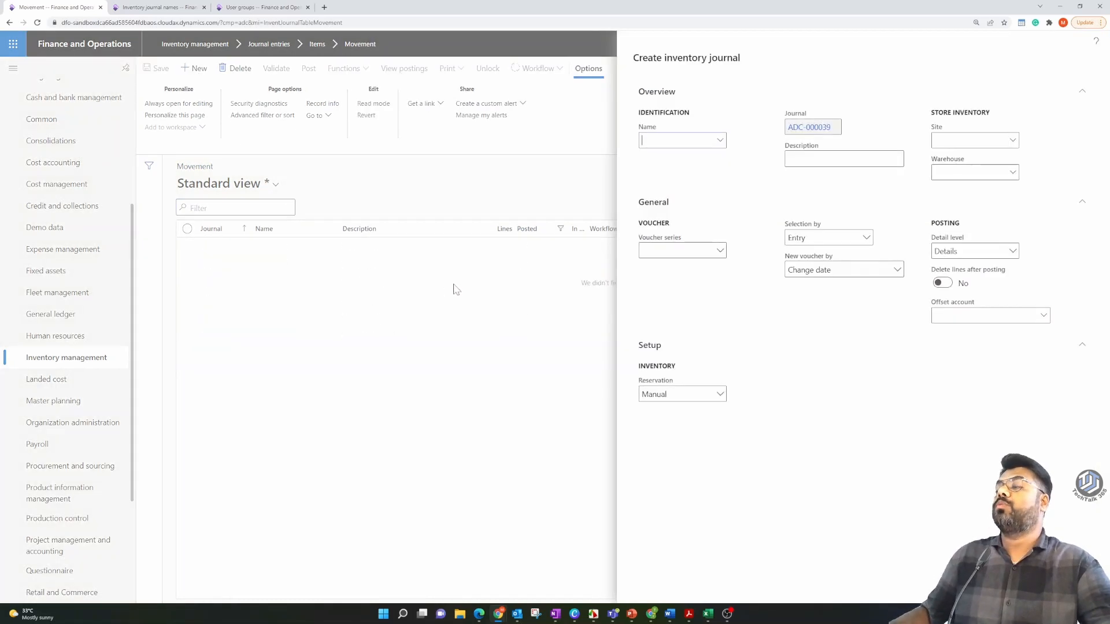
pyautogui.click(719, 141)
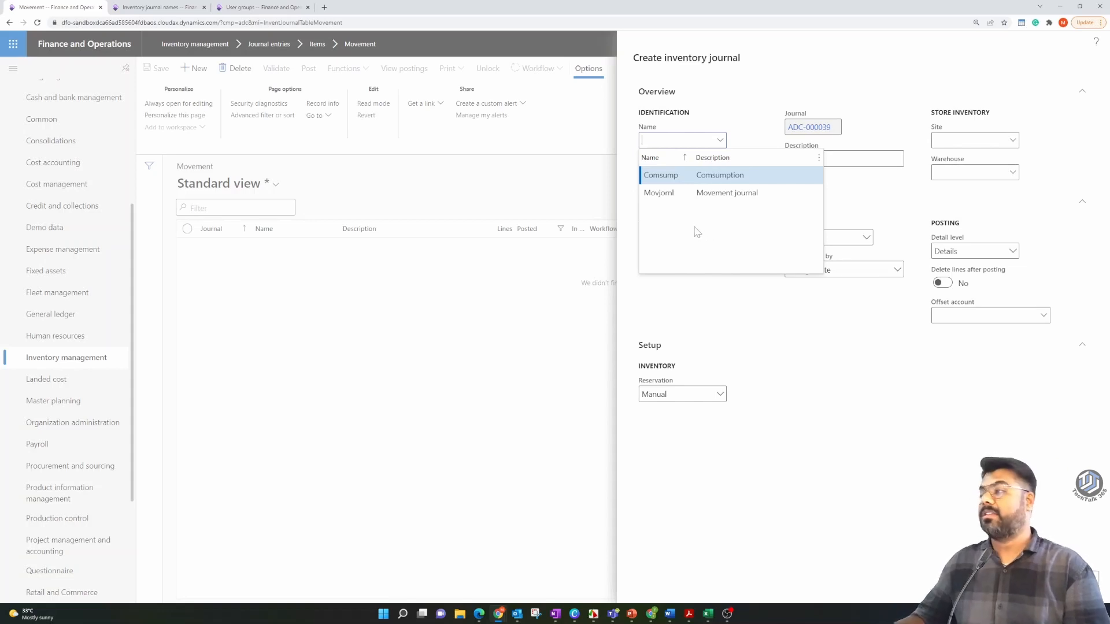
pyautogui.click(665, 193)
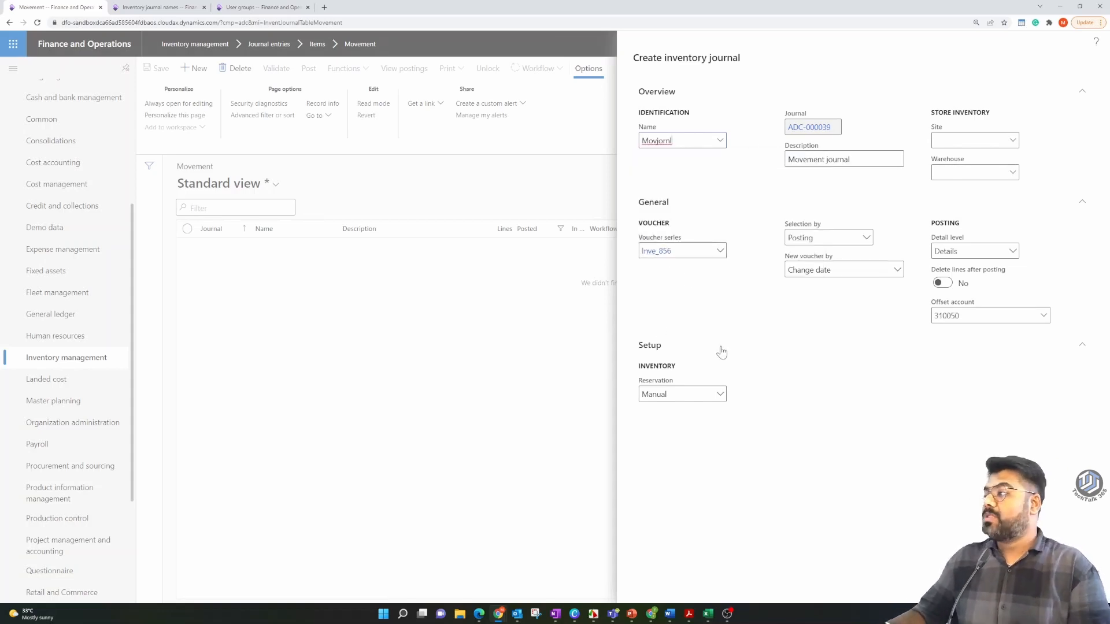
pyautogui.click(1012, 175)
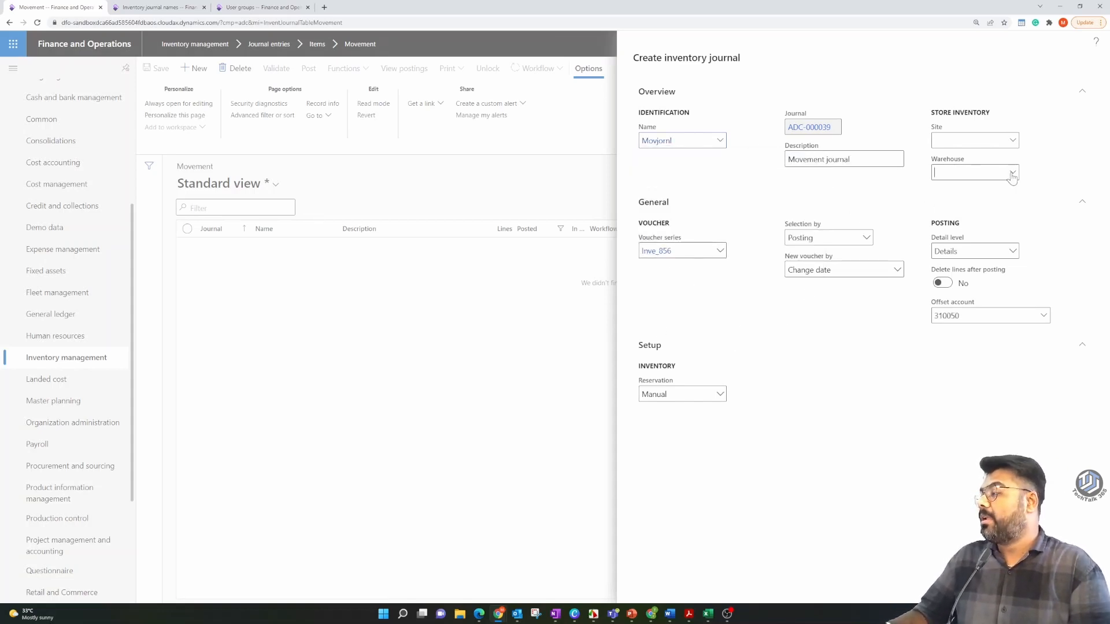
pyautogui.click(861, 207)
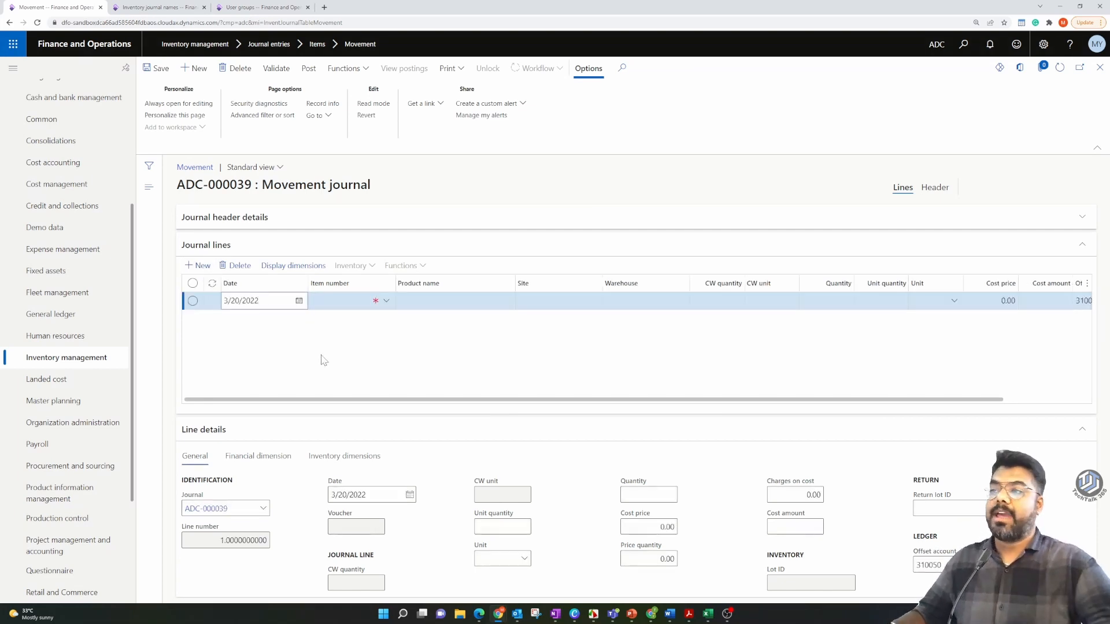
# Step: Set the item of the new journal's first line to P-000025, Child Seat
pyautogui.click(388, 301)
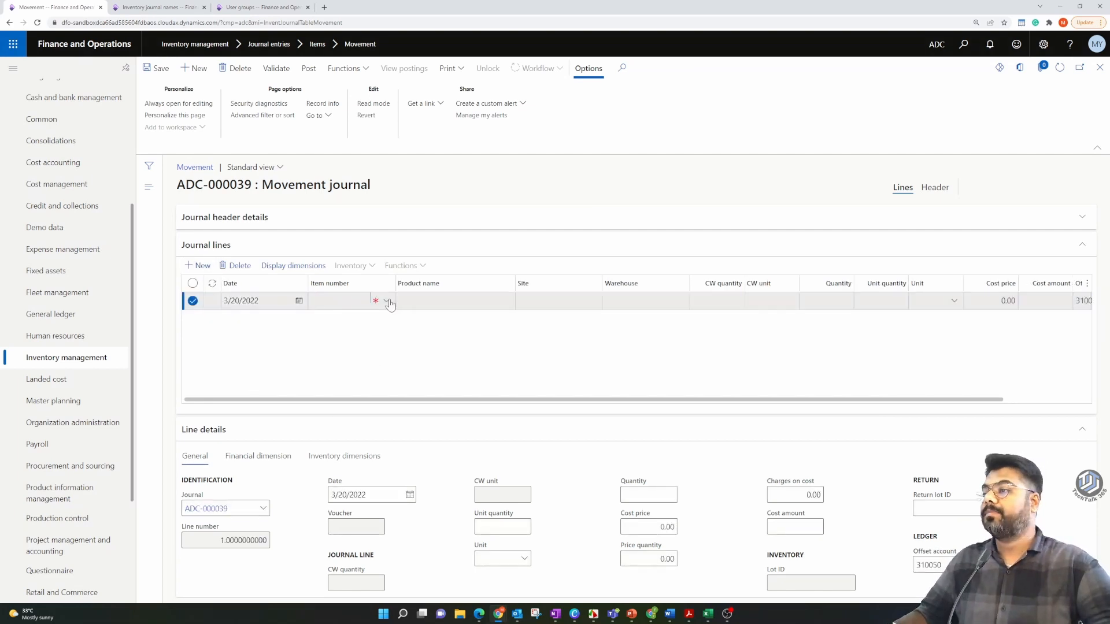
pyautogui.click(386, 302)
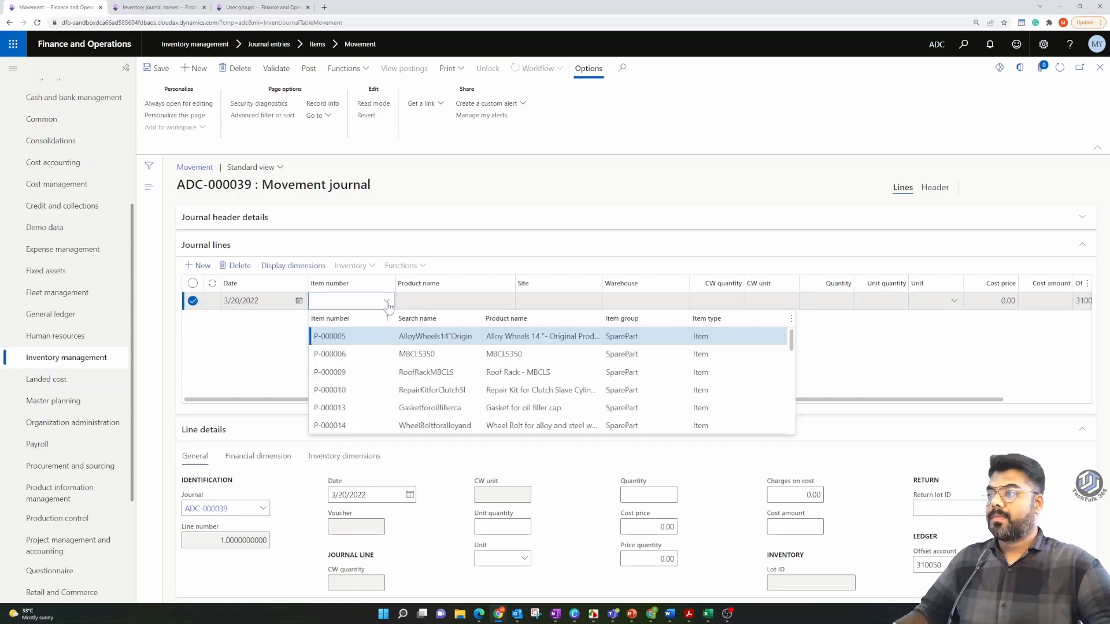
pyautogui.scroll(-3, 520, 370)
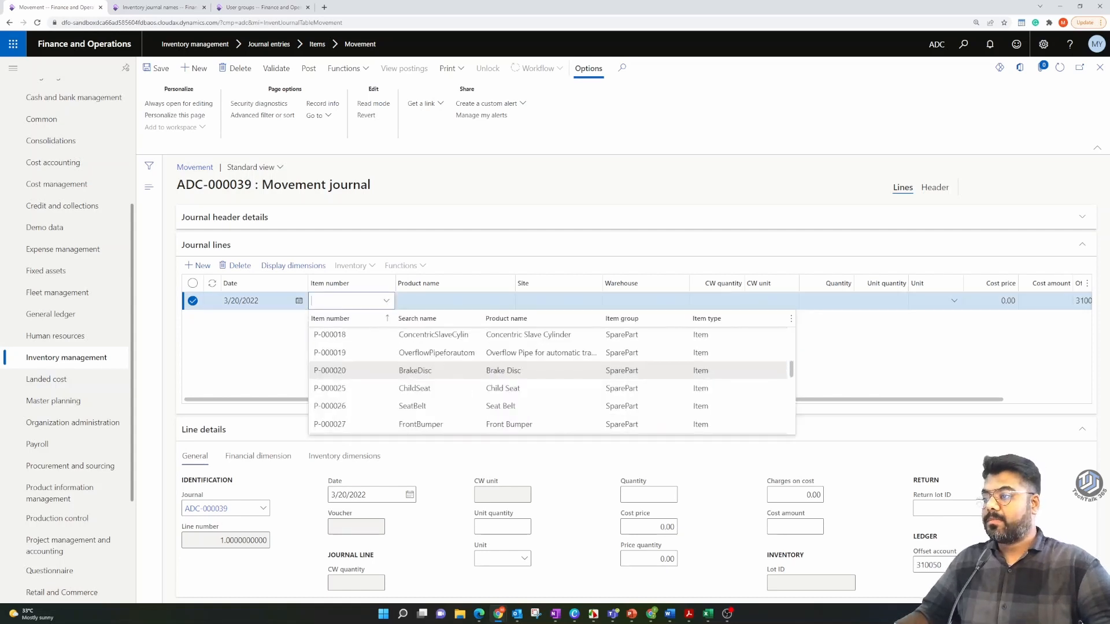
pyautogui.moveTo(330, 371)
pyautogui.scroll(-2, 330, 371)
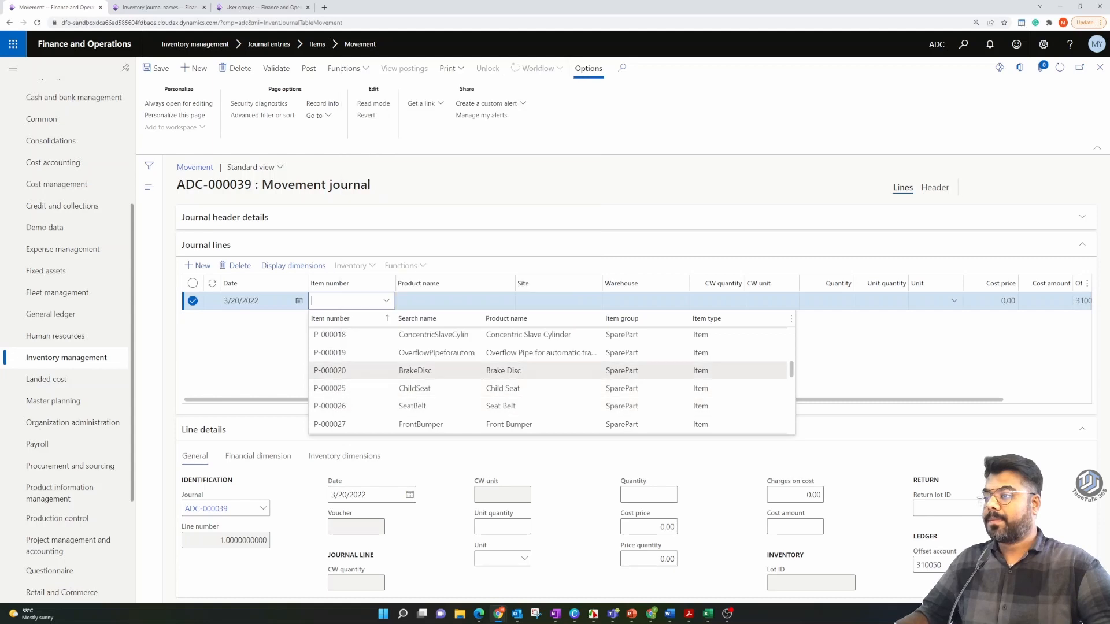
pyautogui.scroll(2, 405, 388)
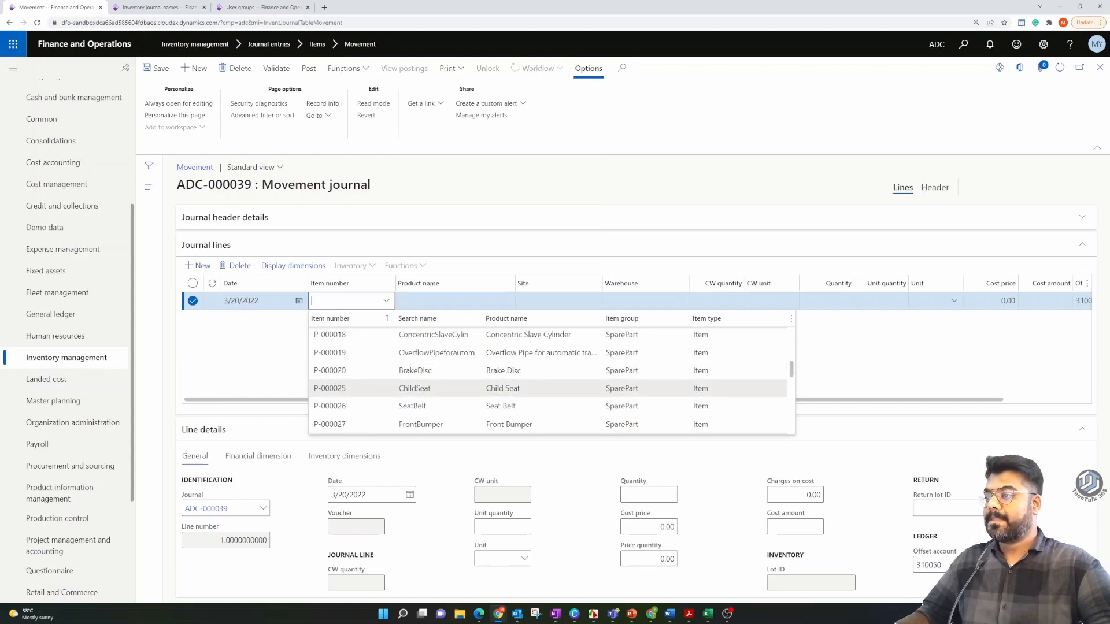
pyautogui.click(405, 388)
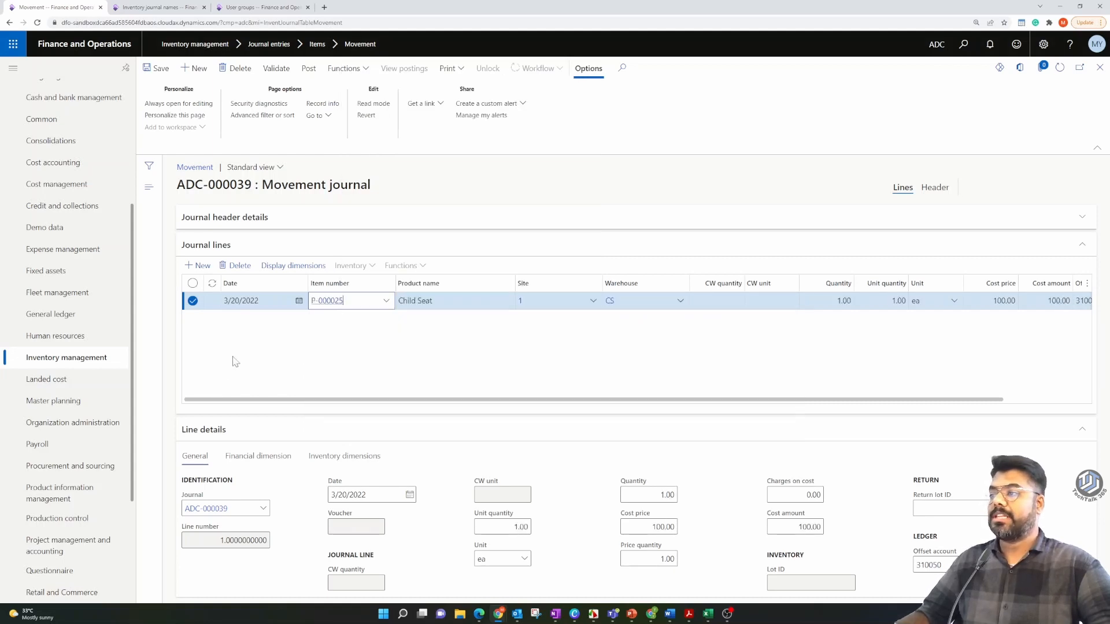
# Step: Change the item on the movement journal's first line to P-000043, Roof Rack
pyautogui.click(386, 302)
pyautogui.scroll(-3, 405, 354)
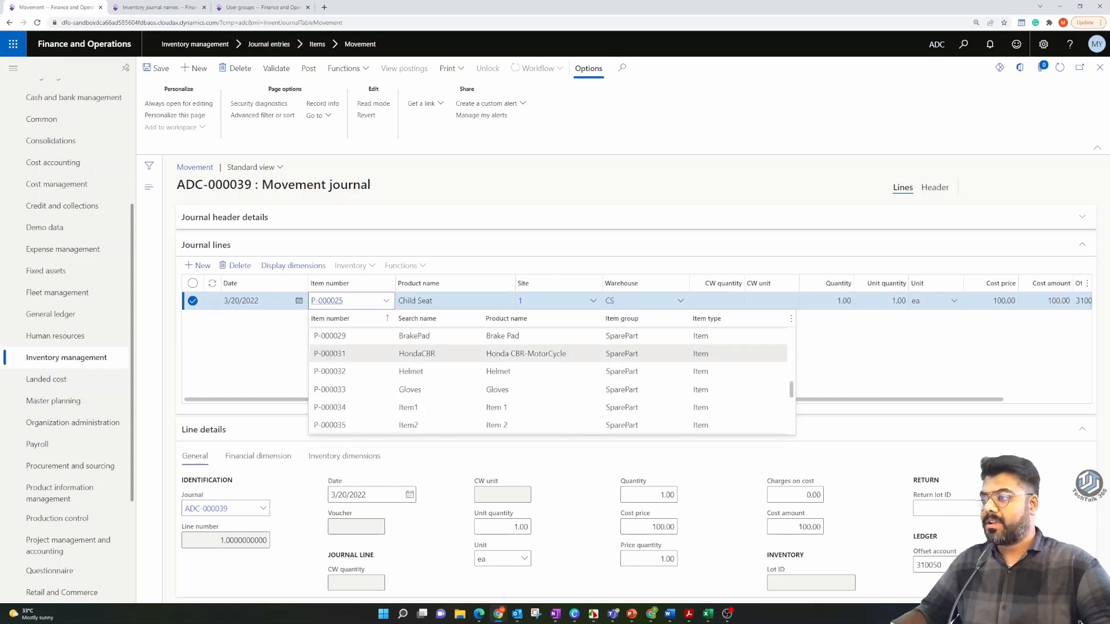
pyautogui.scroll(-1, 405, 353)
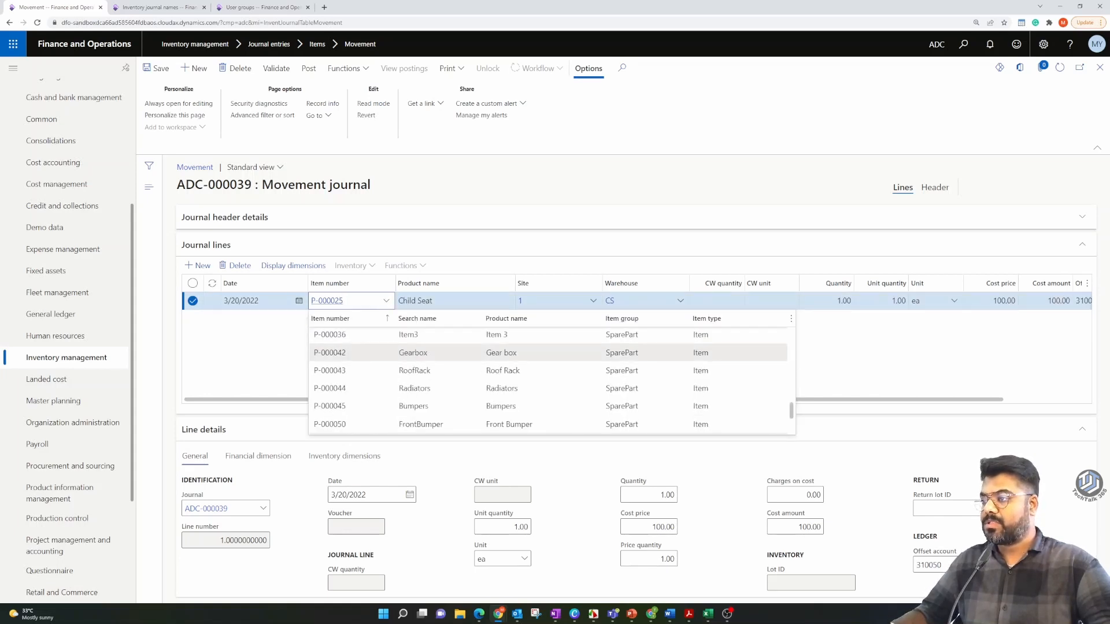
pyautogui.click(359, 371)
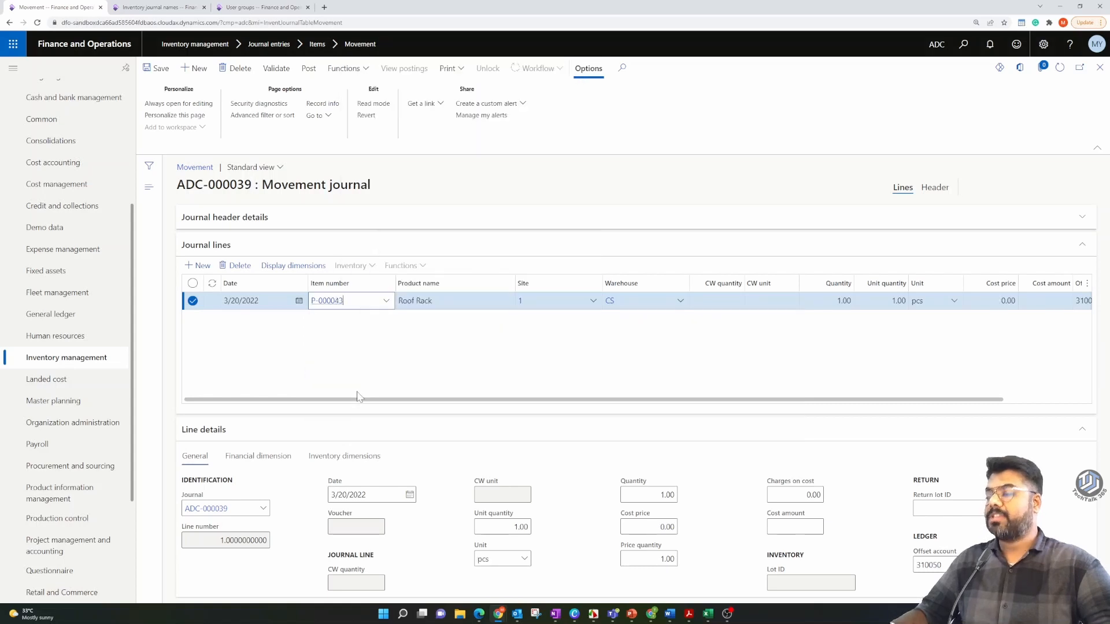
pyautogui.click(382, 375)
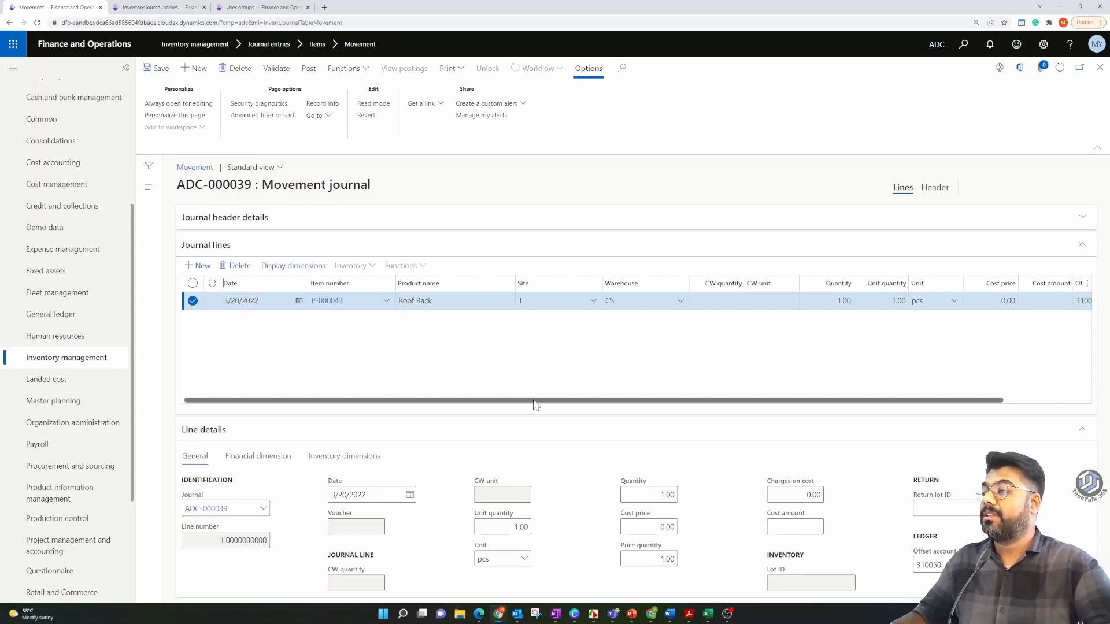
# Step: Set the cost price of the Roof Rack journal line to 1,200.00
pyautogui.moveTo(533, 400); pyautogui.dragTo(671, 409)
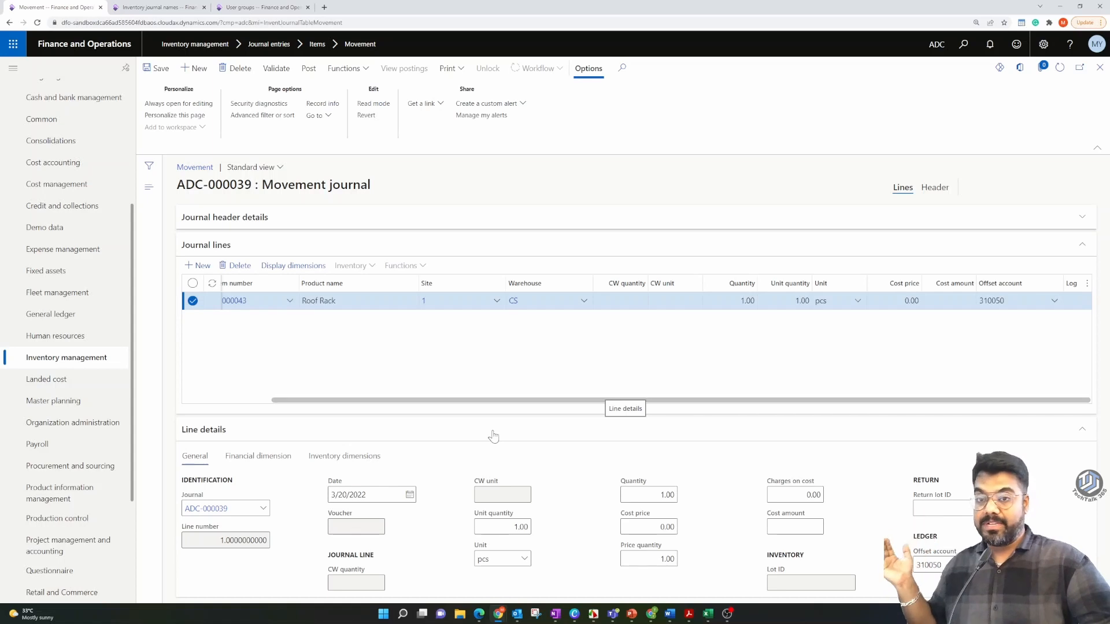
pyautogui.click(730, 301)
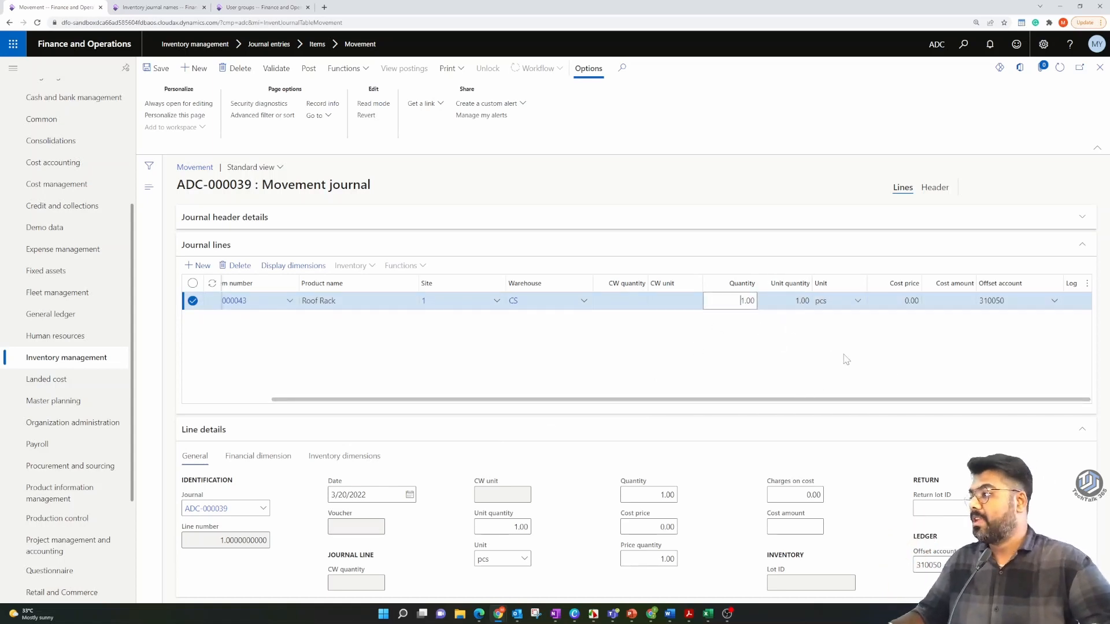
pyautogui.moveTo(912, 401); pyautogui.dragTo(914, 400)
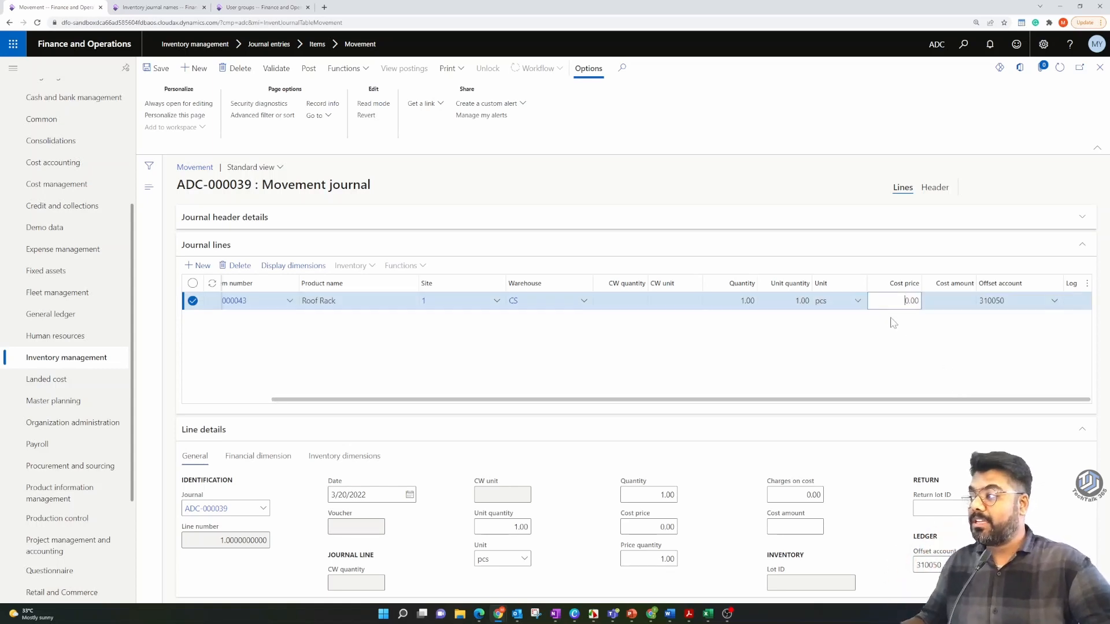
pyautogui.click(904, 301)
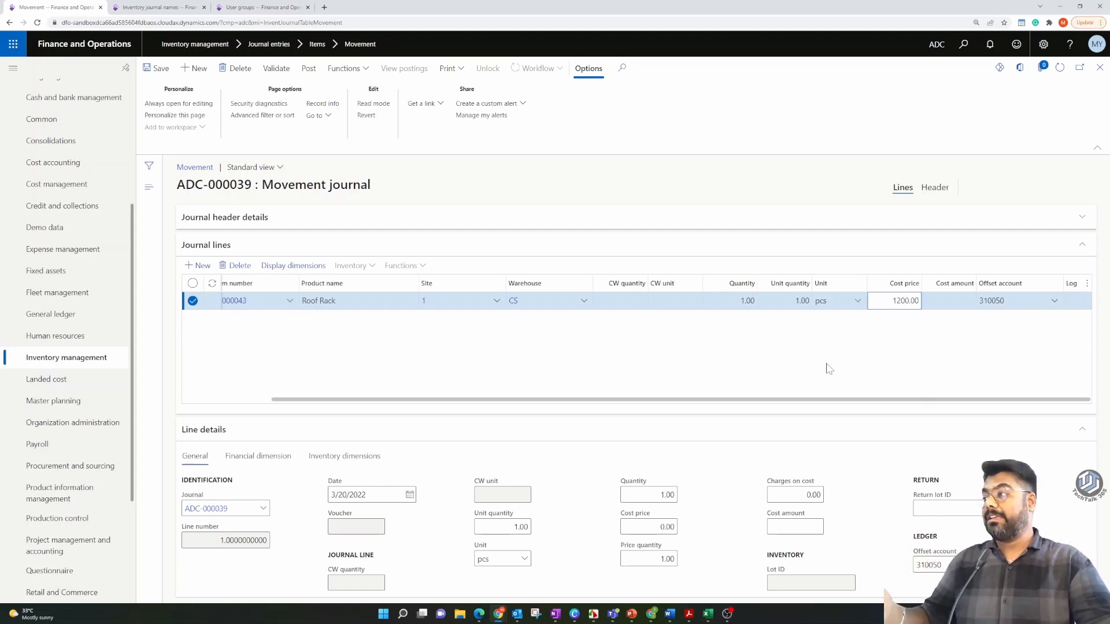
pyautogui.moveTo(845, 399); pyautogui.dragTo(677, 400)
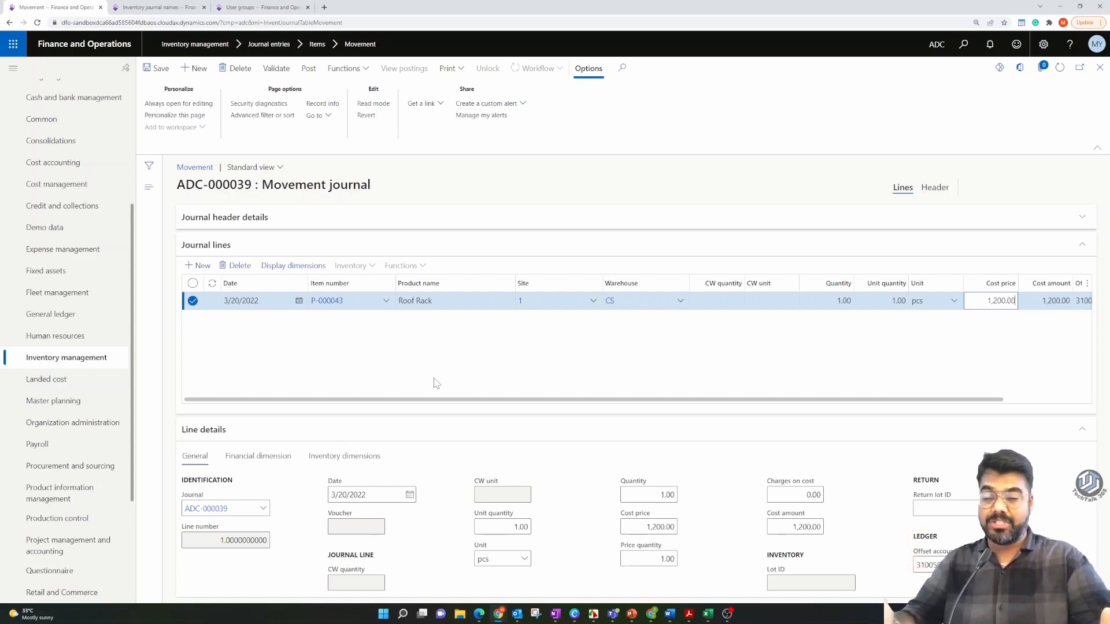
# Step: Validate the movement journal with the Roof Rack line and post it without transferring posting errors to a new journal
pyautogui.moveTo(434, 398); pyautogui.dragTo(805, 395)
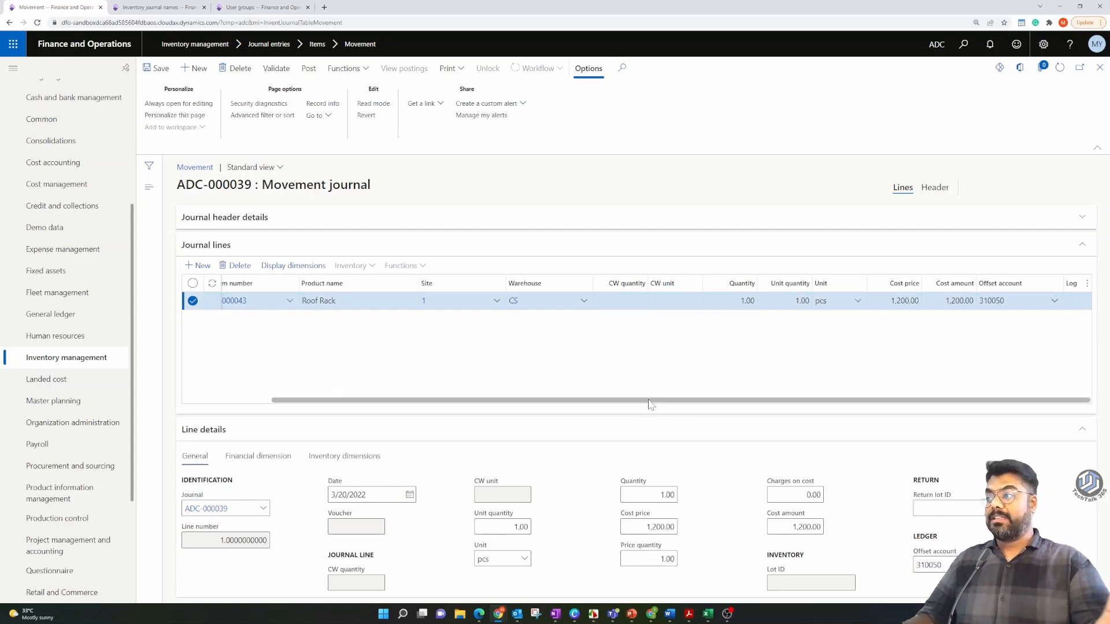
pyautogui.moveTo(648, 401); pyautogui.dragTo(394, 376)
pyautogui.moveTo(332, 401); pyautogui.dragTo(741, 454)
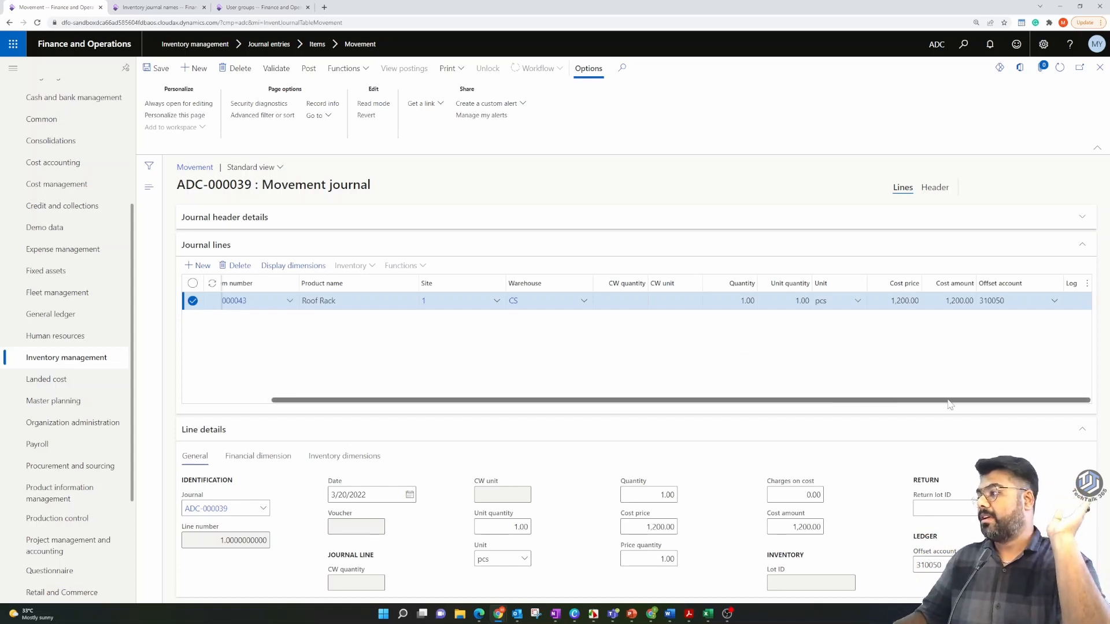
pyautogui.moveTo(950, 405); pyautogui.dragTo(508, 355)
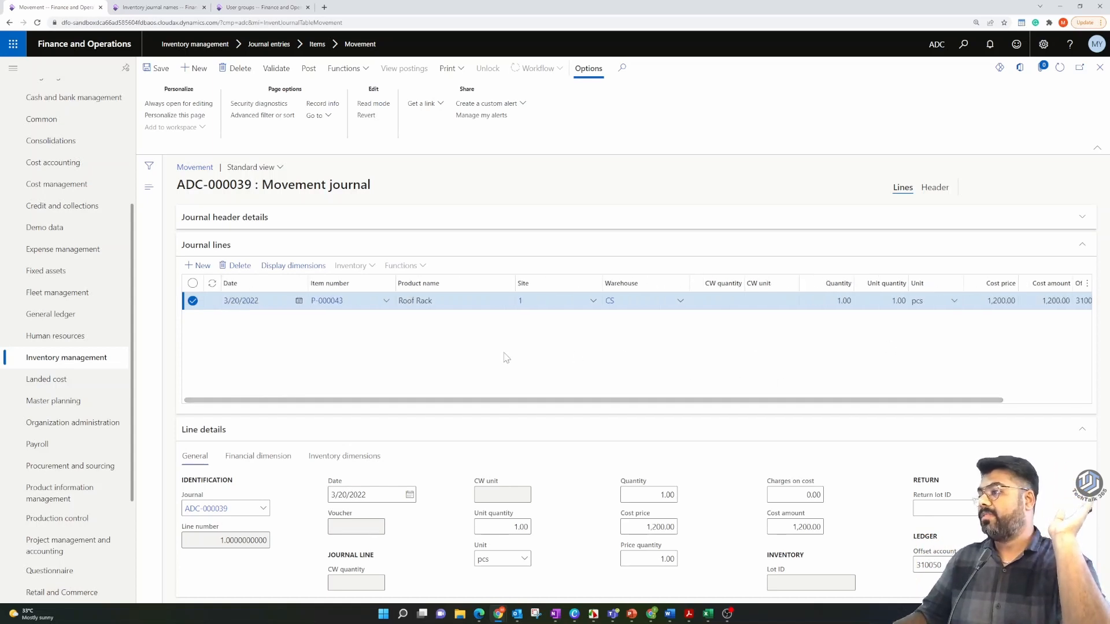
pyautogui.click(276, 69)
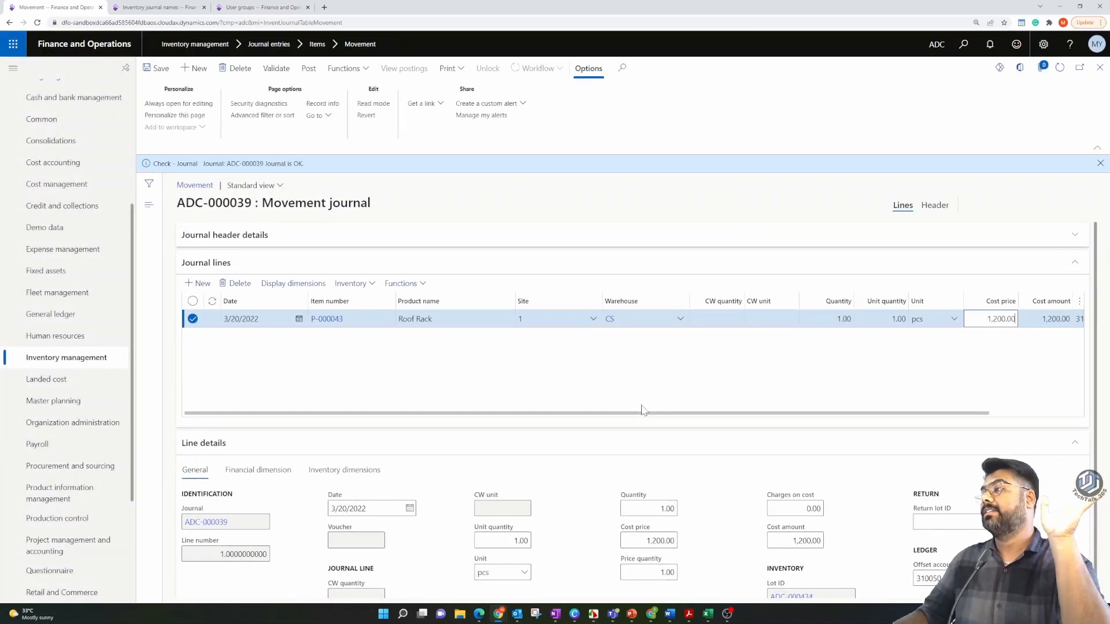
pyautogui.click(309, 68)
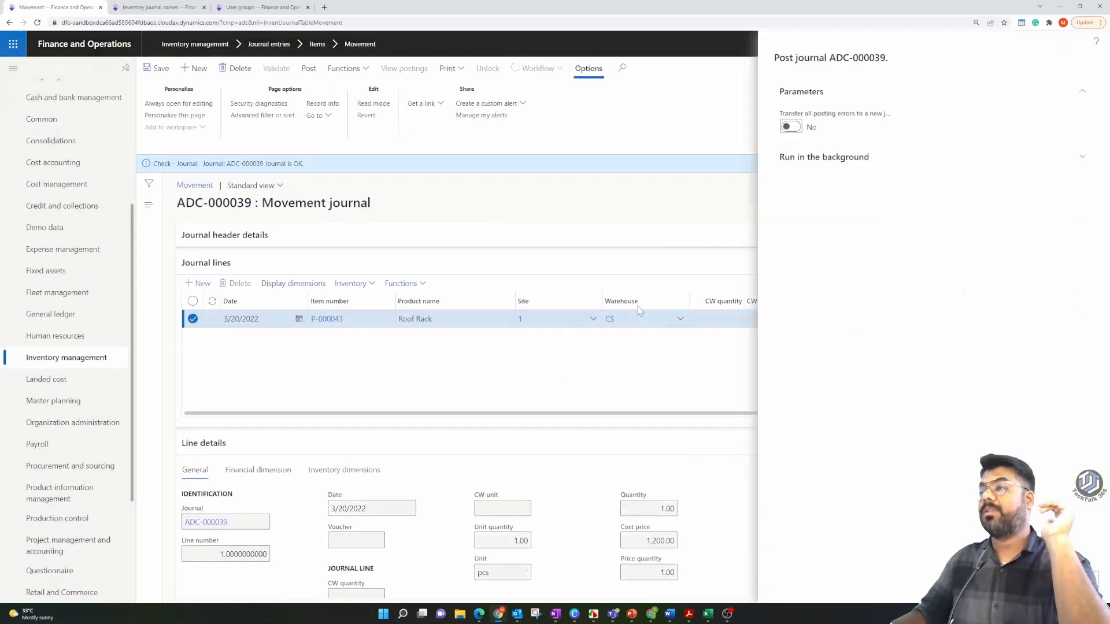
pyautogui.click(843, 572)
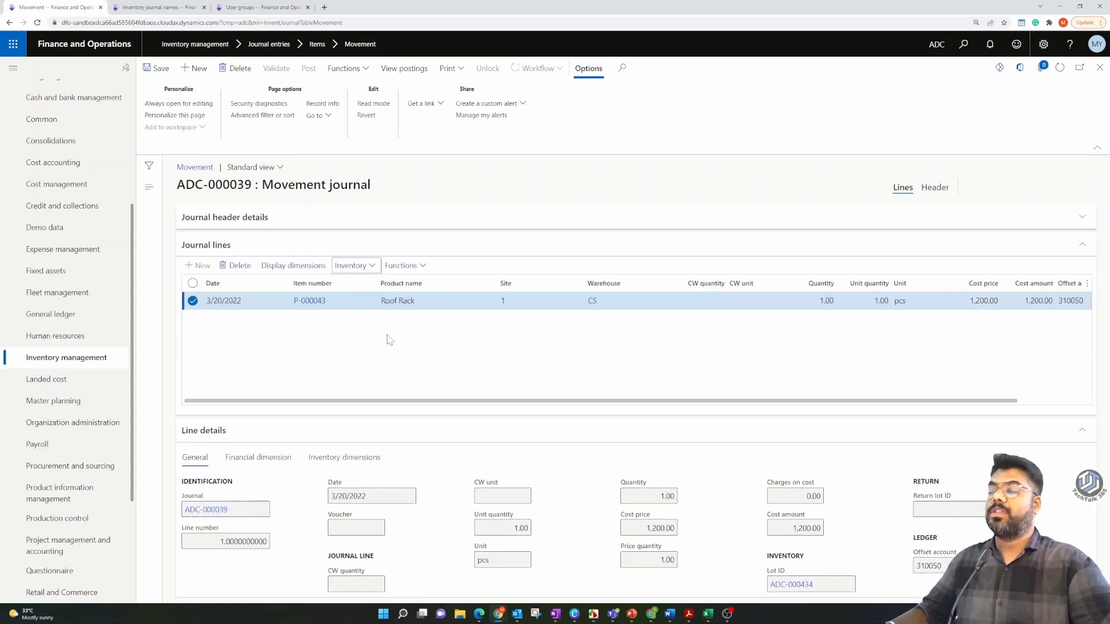
# Step: Open the inventory transactions of the posted Roof Rack line and examine its reference, receipt and issue status, quantity and cost amount
pyautogui.click(352, 267)
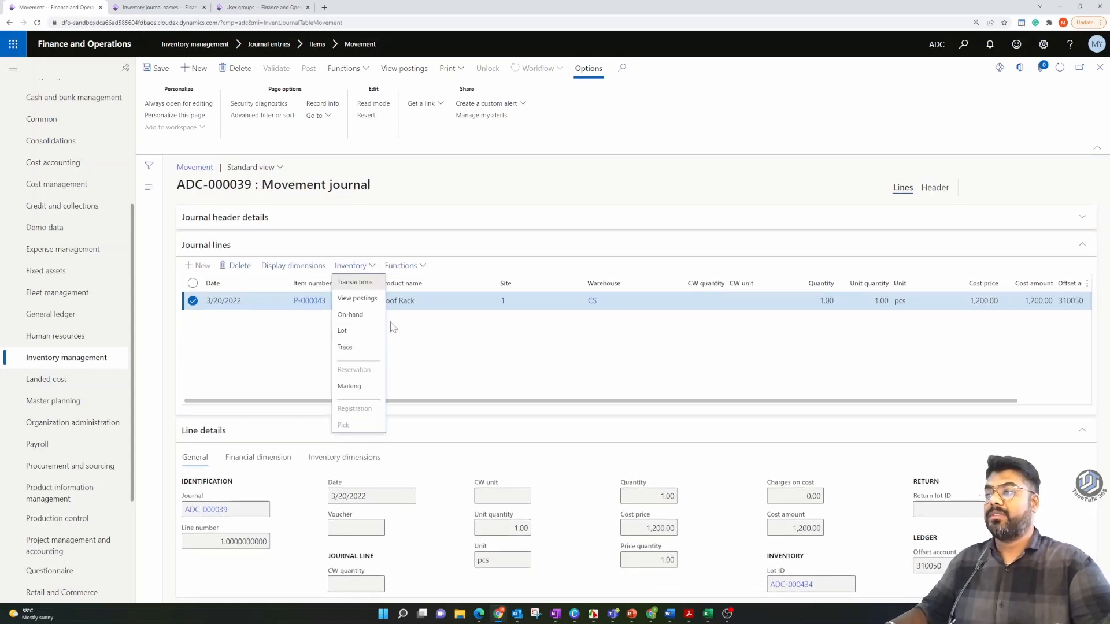
pyautogui.click(355, 282)
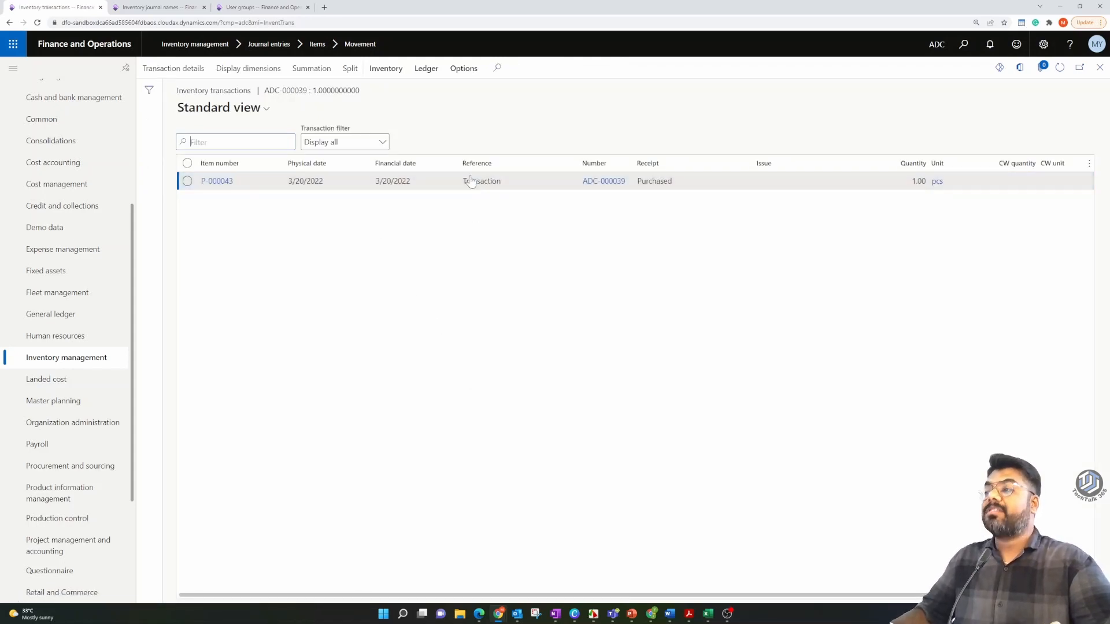
pyautogui.click(502, 184)
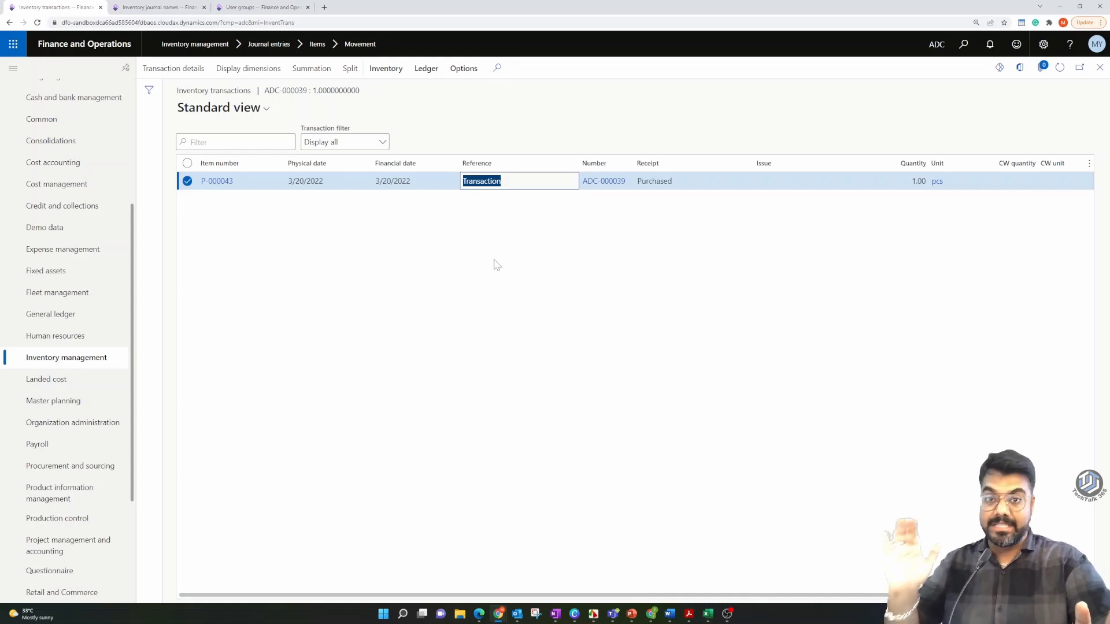
pyautogui.click(695, 181)
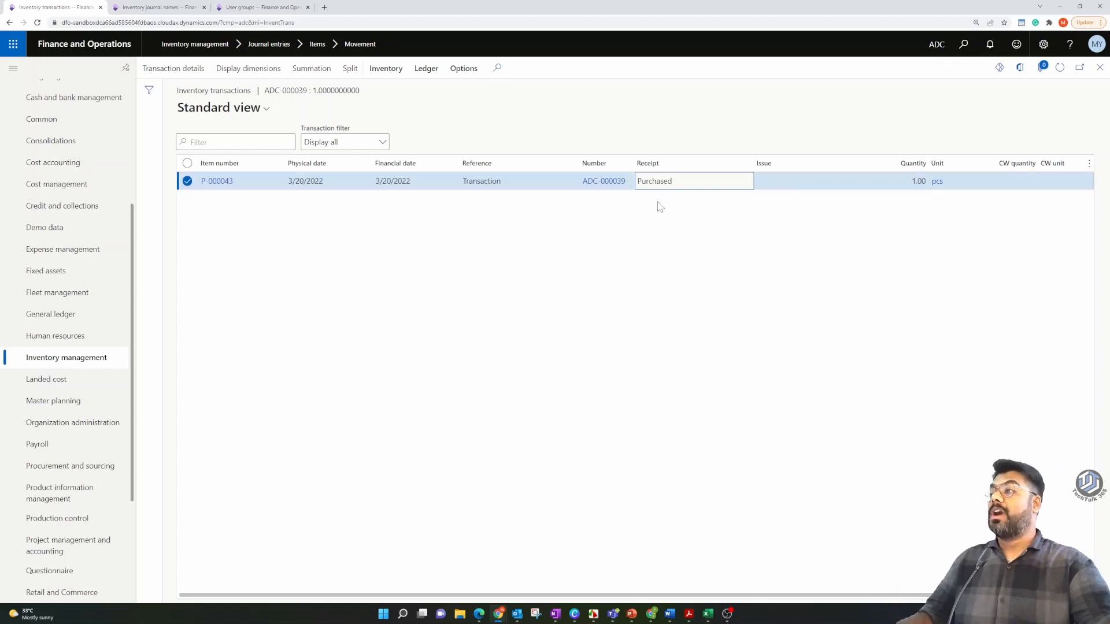
pyautogui.moveTo(673, 183); pyautogui.dragTo(620, 190)
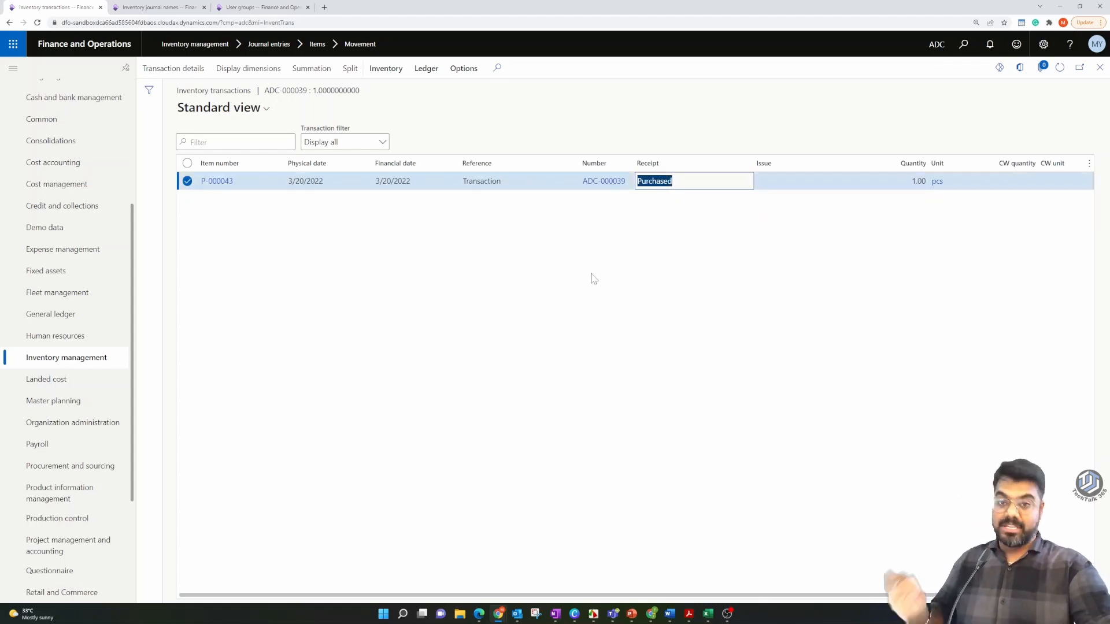
pyautogui.click(702, 284)
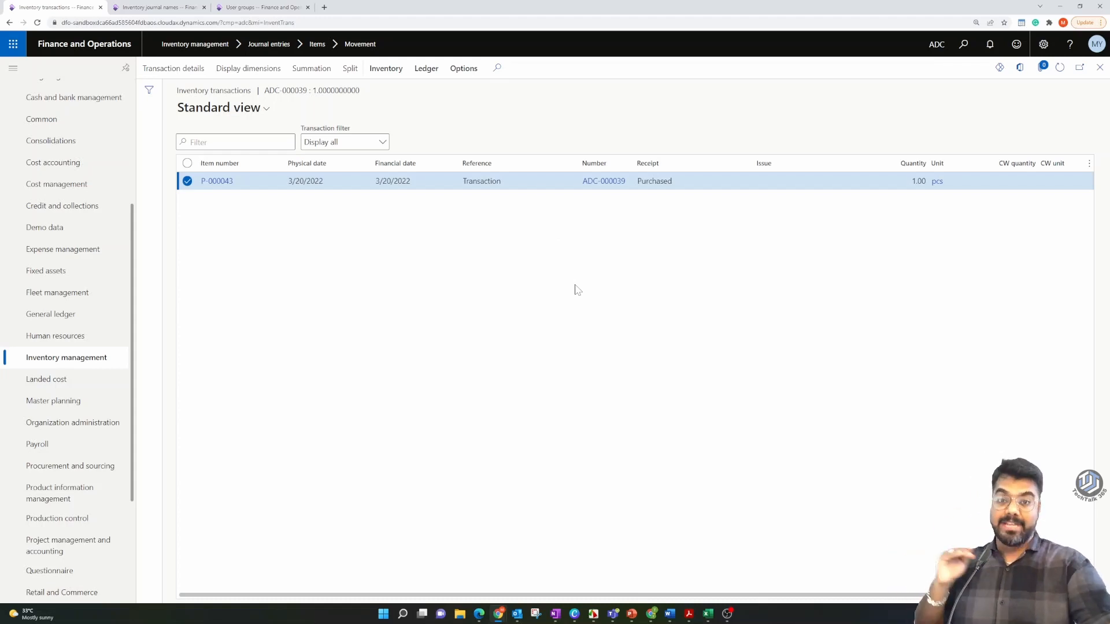
pyautogui.click(770, 185)
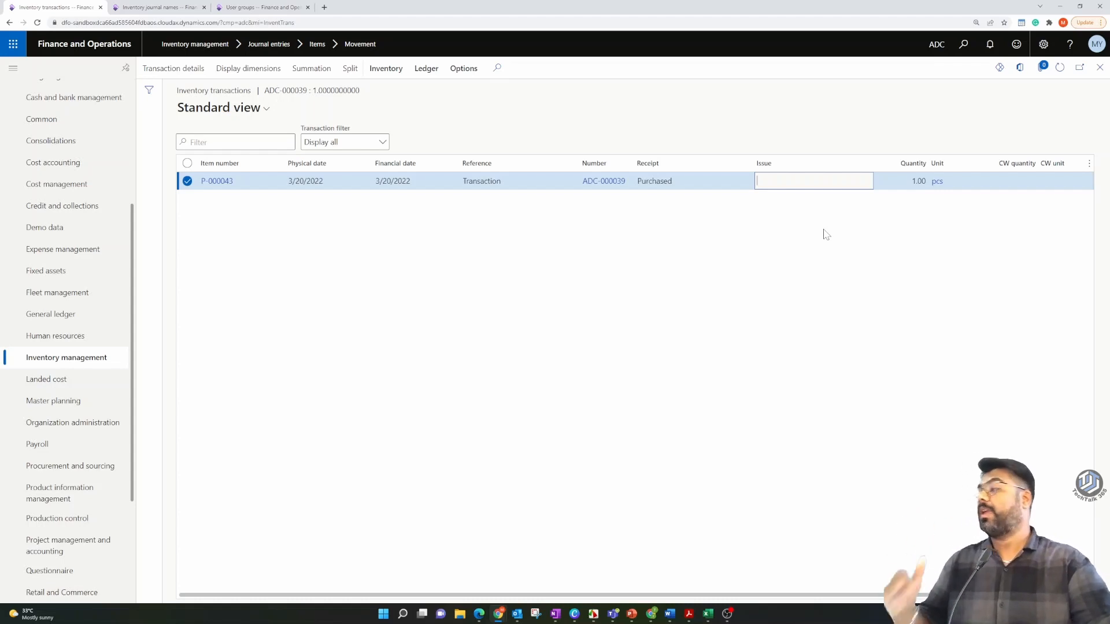
pyautogui.click(913, 181)
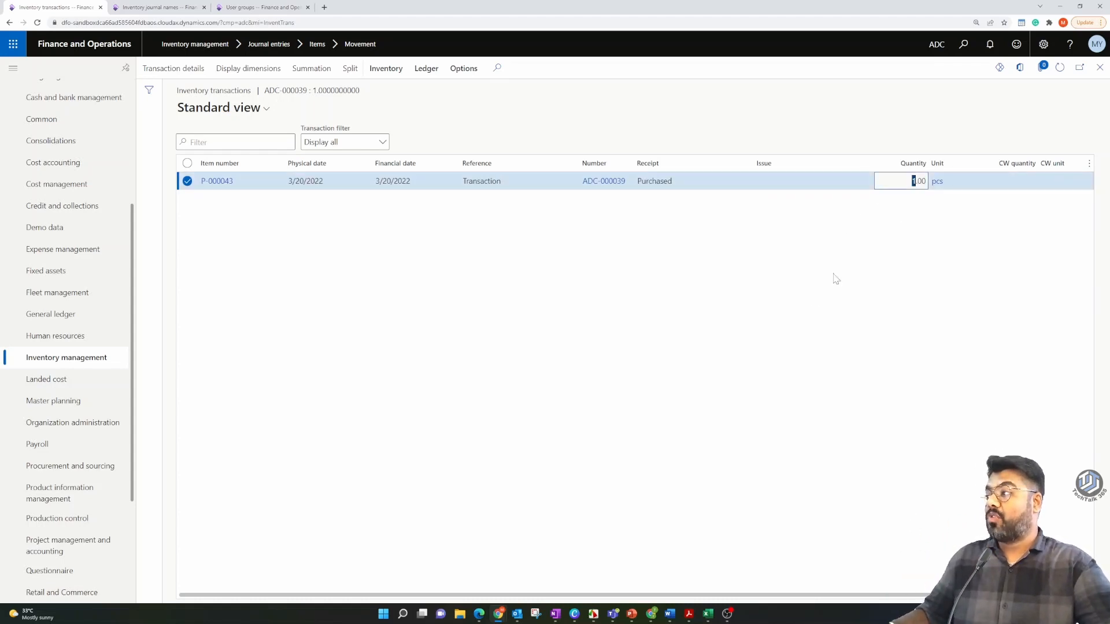
pyautogui.moveTo(762, 596); pyautogui.dragTo(823, 599)
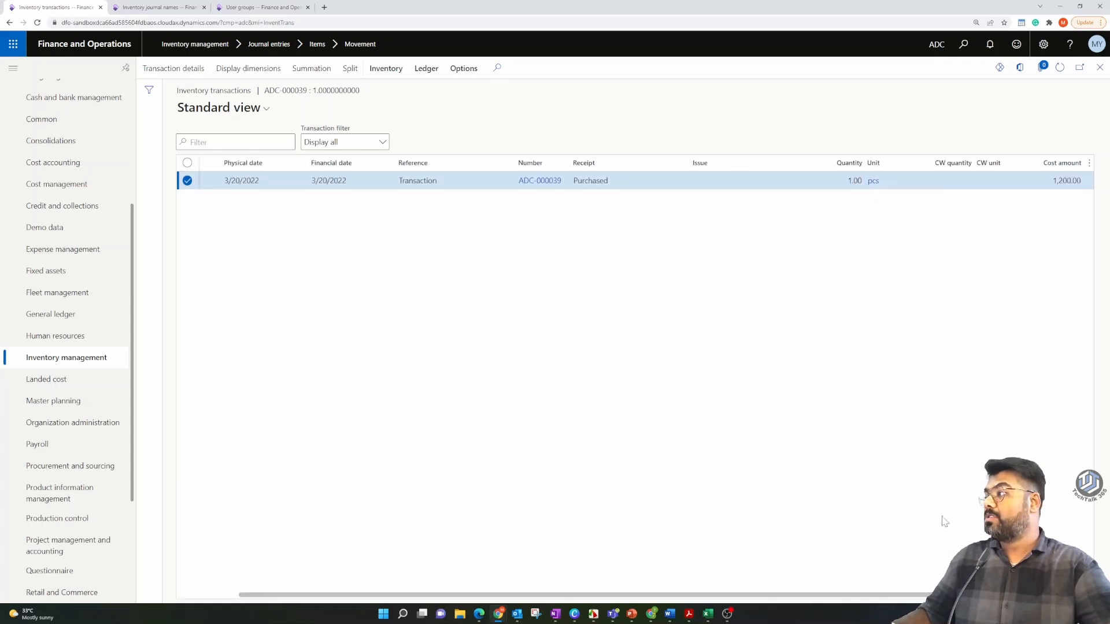
pyautogui.click(1054, 180)
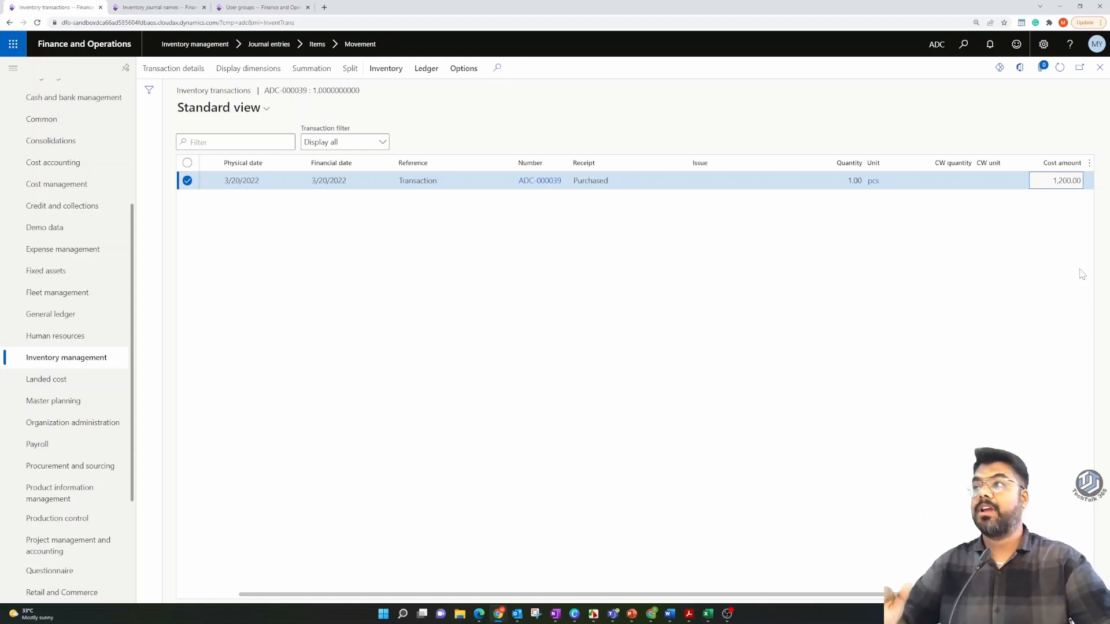
pyautogui.click(701, 287)
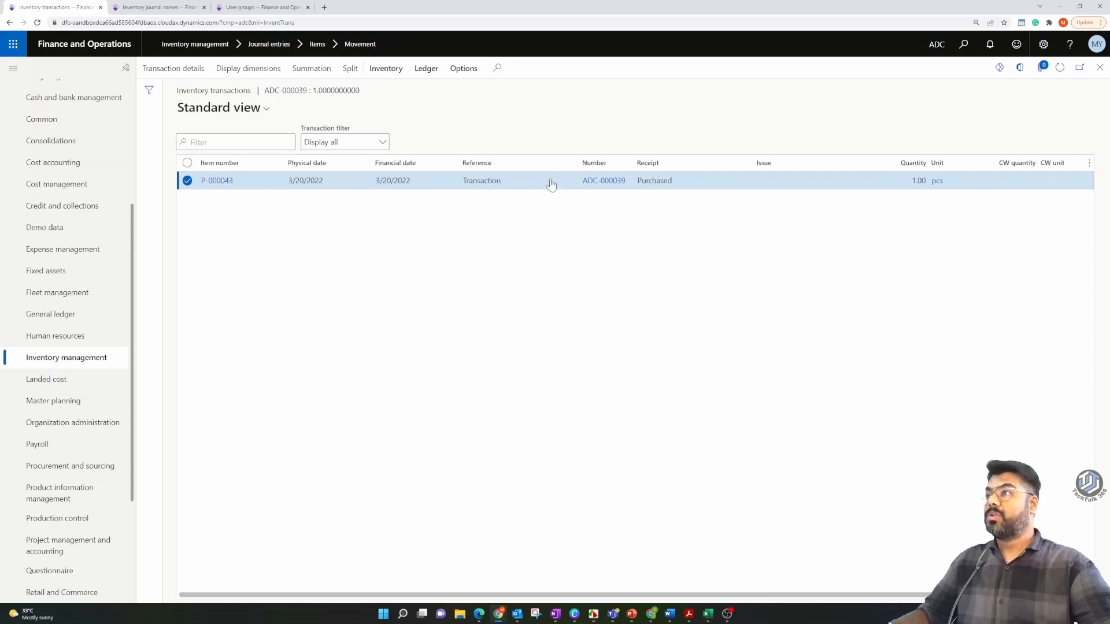
# Step: Open the ledger voucher of the Roof Rack inventory transaction and examine the ledger account and account name of both voucher lines
pyautogui.click(426, 70)
pyautogui.click(173, 116)
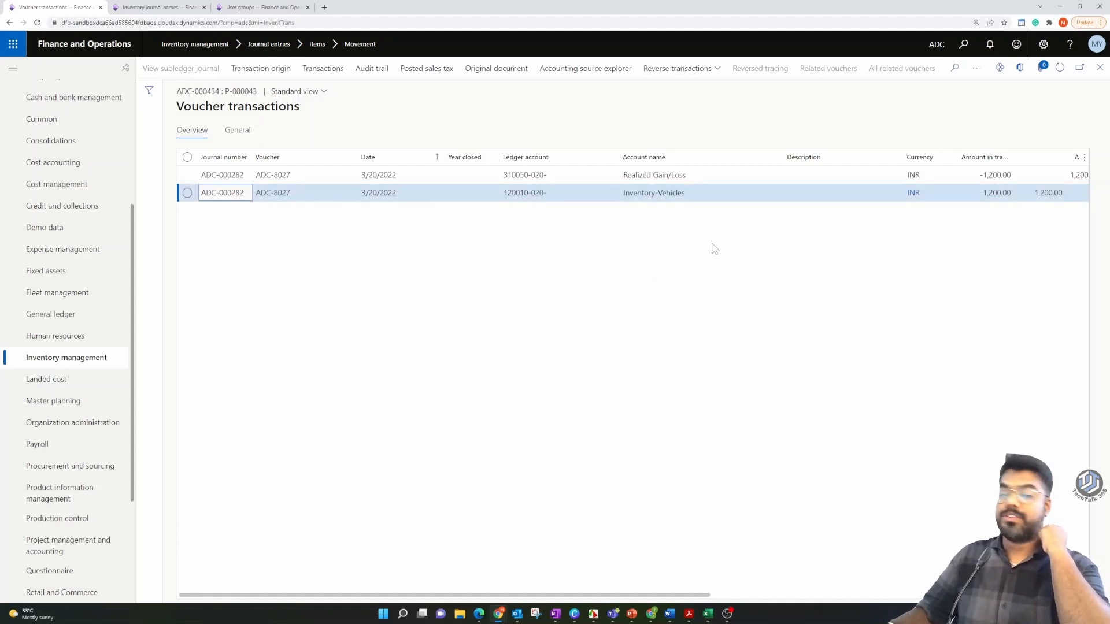
pyautogui.click(699, 194)
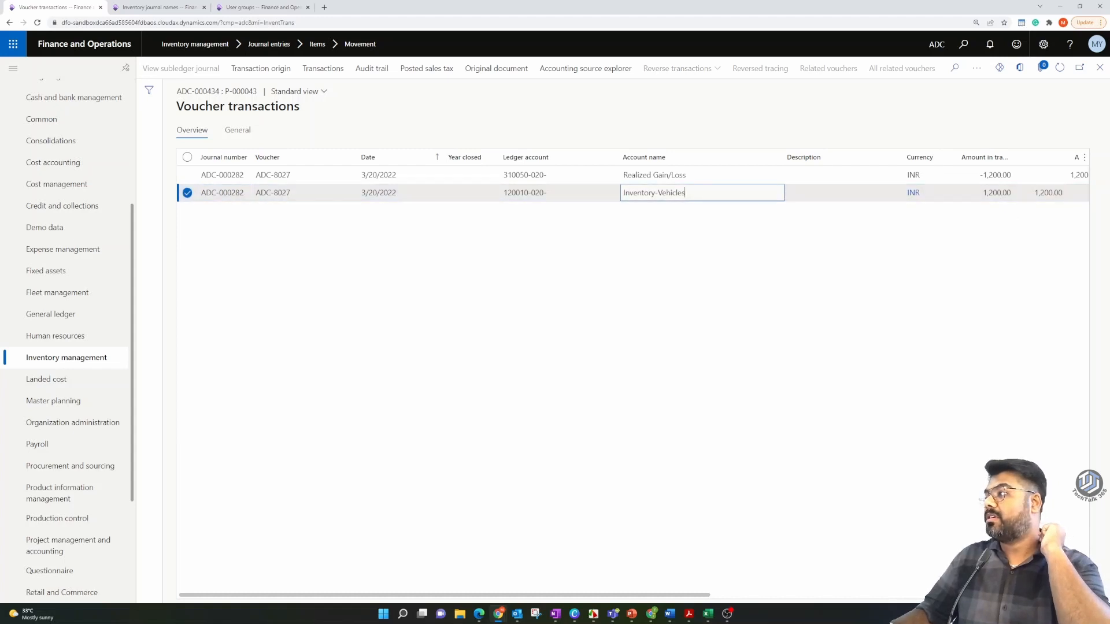
pyautogui.click(522, 193)
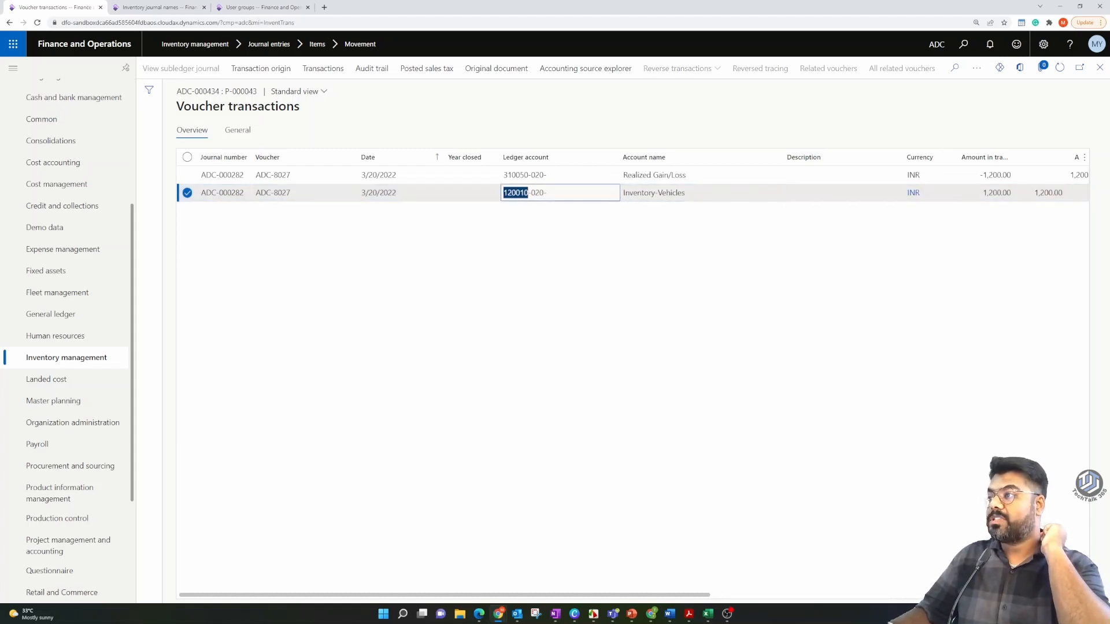
pyautogui.click(686, 175)
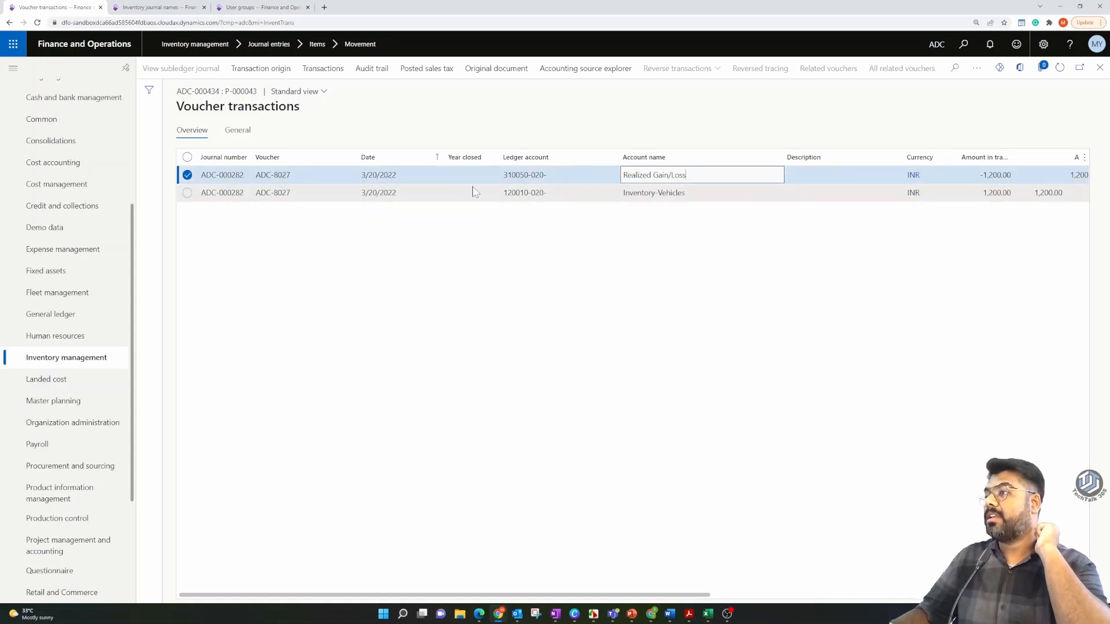
pyautogui.click(491, 179)
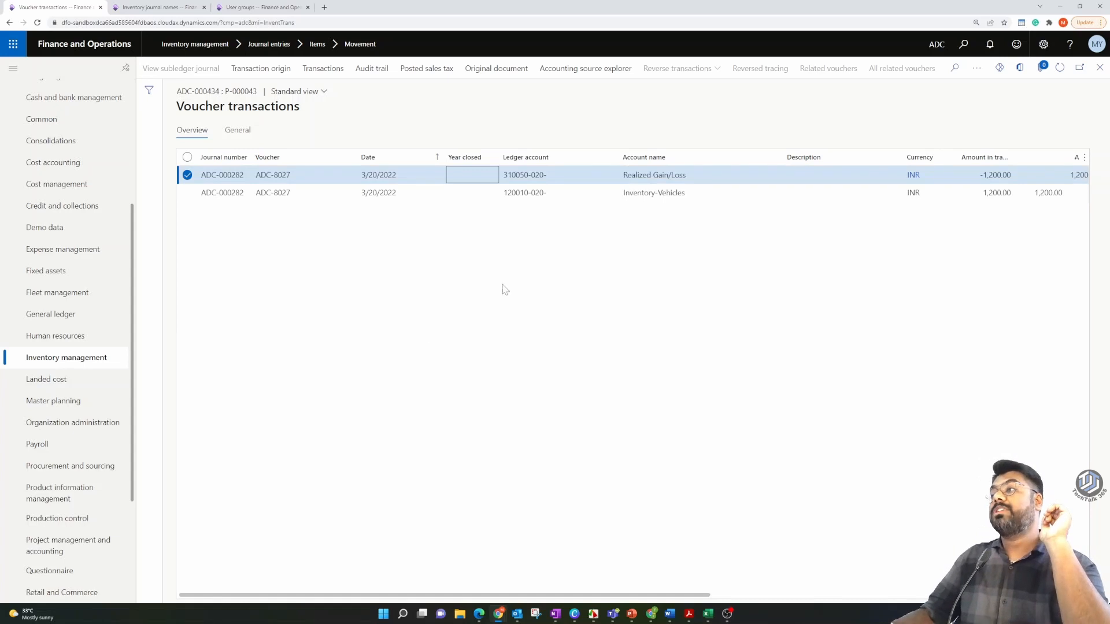
pyautogui.doubleClick(515, 193)
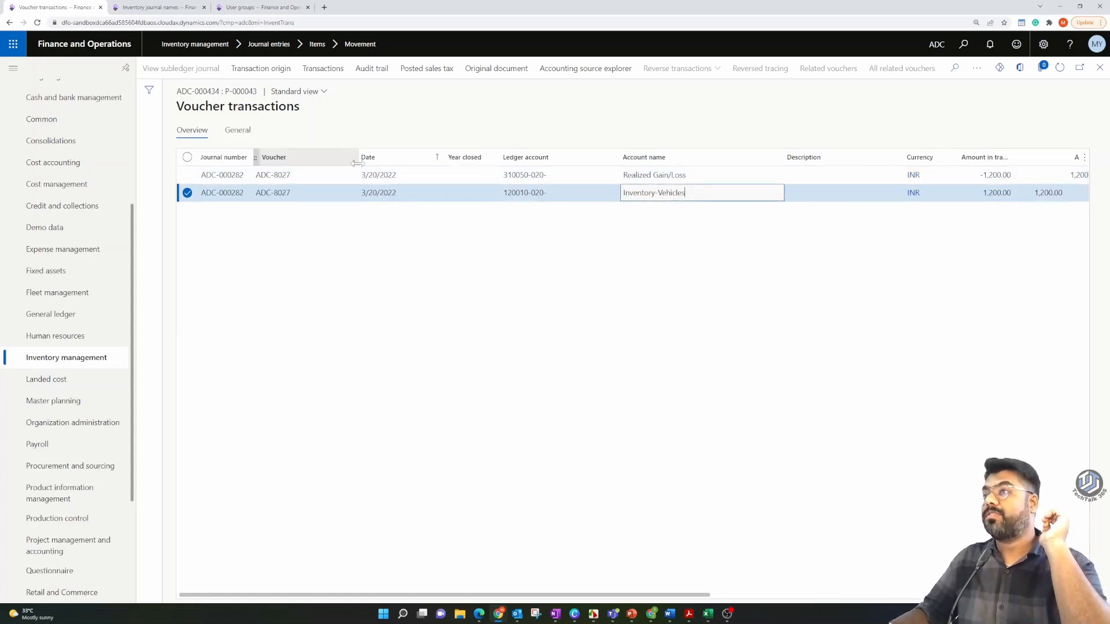
# Step: Open the inventory posting setup of the Inventory management module in the browser tab that holds the user groups
pyautogui.click(172, 6)
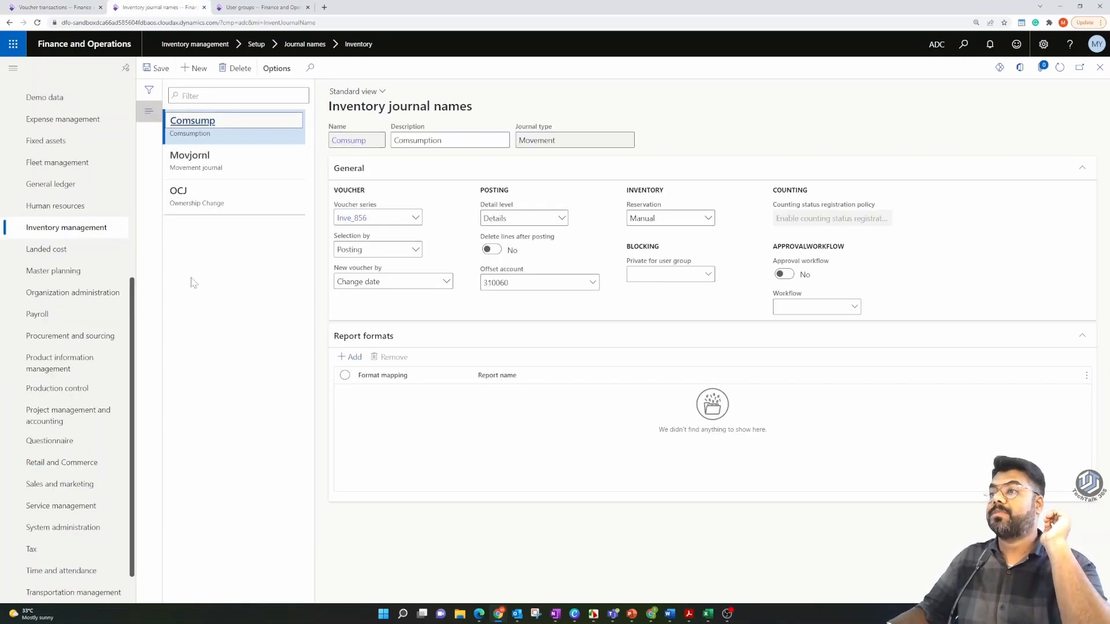
pyautogui.click(261, 7)
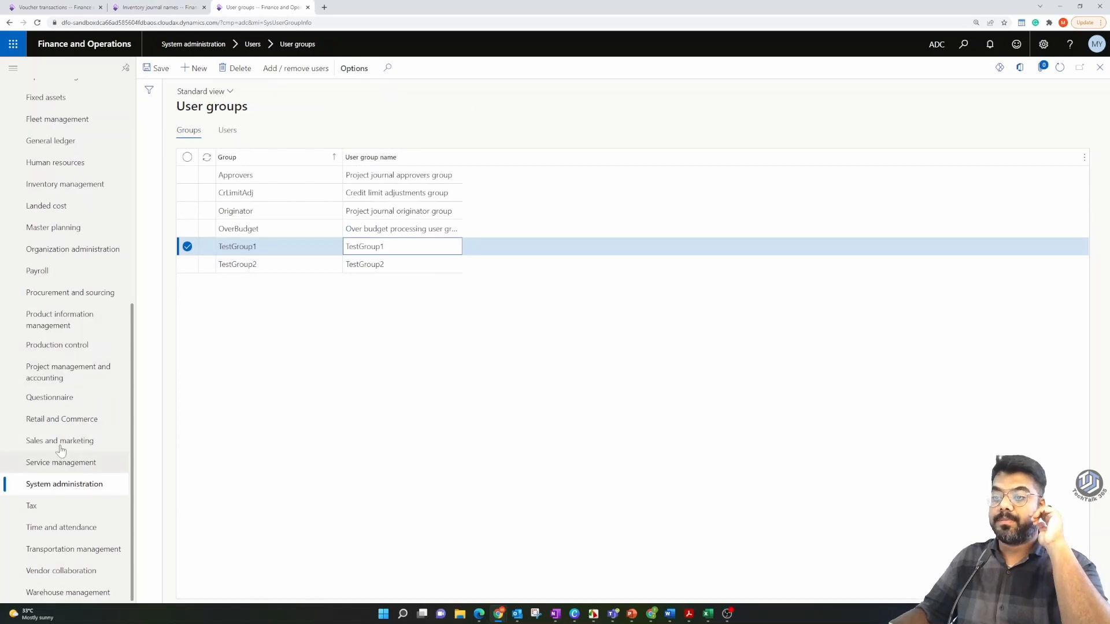
pyautogui.click(75, 186)
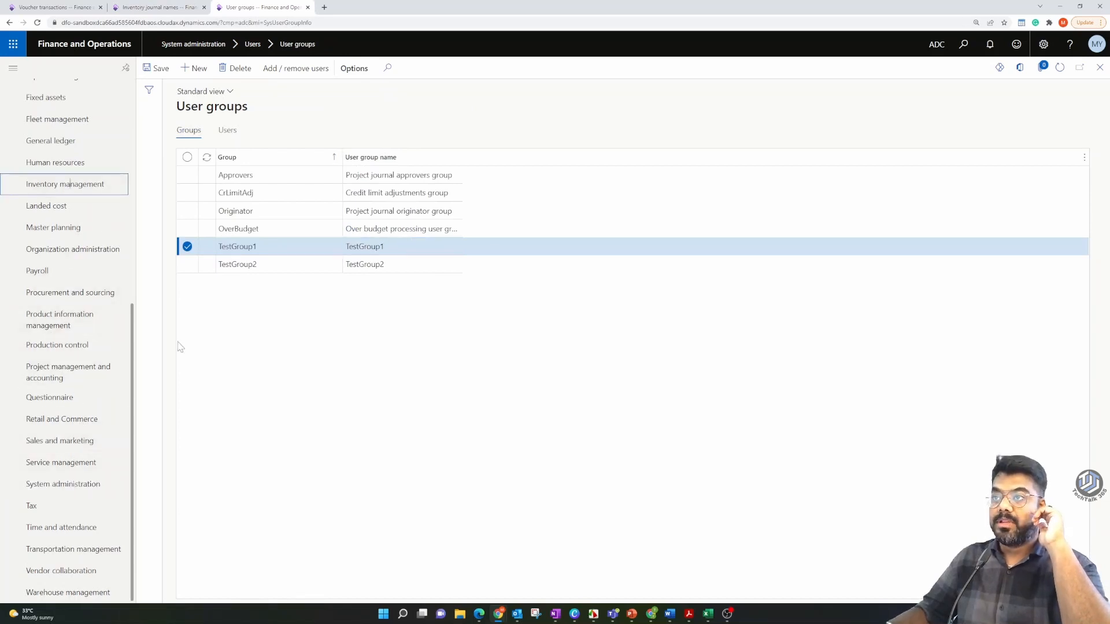
pyautogui.hscroll(10, 840, 601)
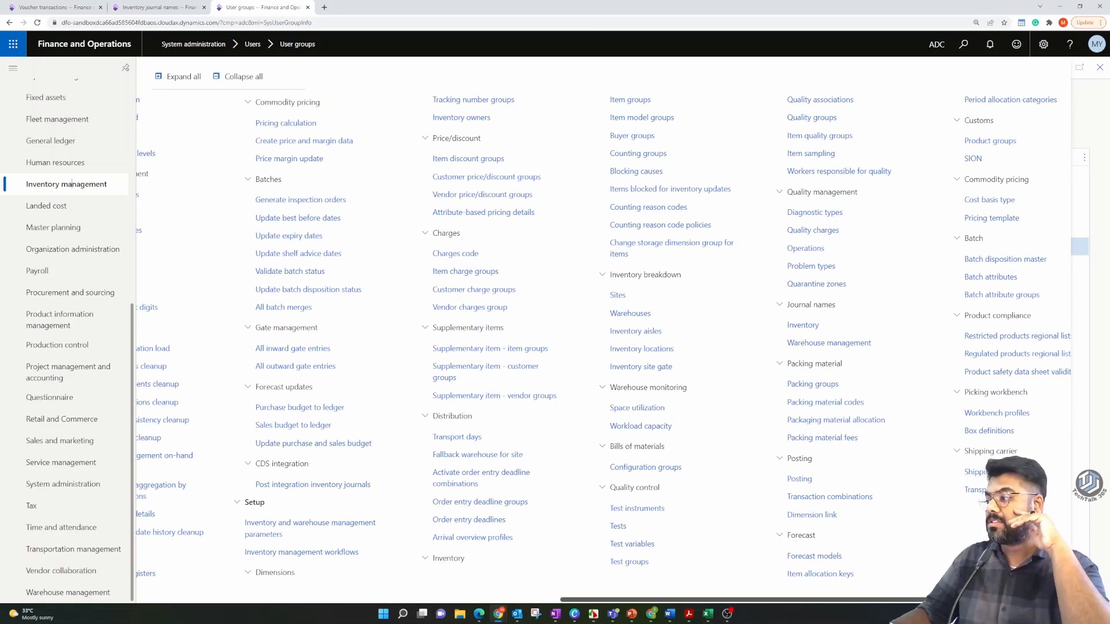
pyautogui.hscroll(2, 752, 491)
pyautogui.click(760, 478)
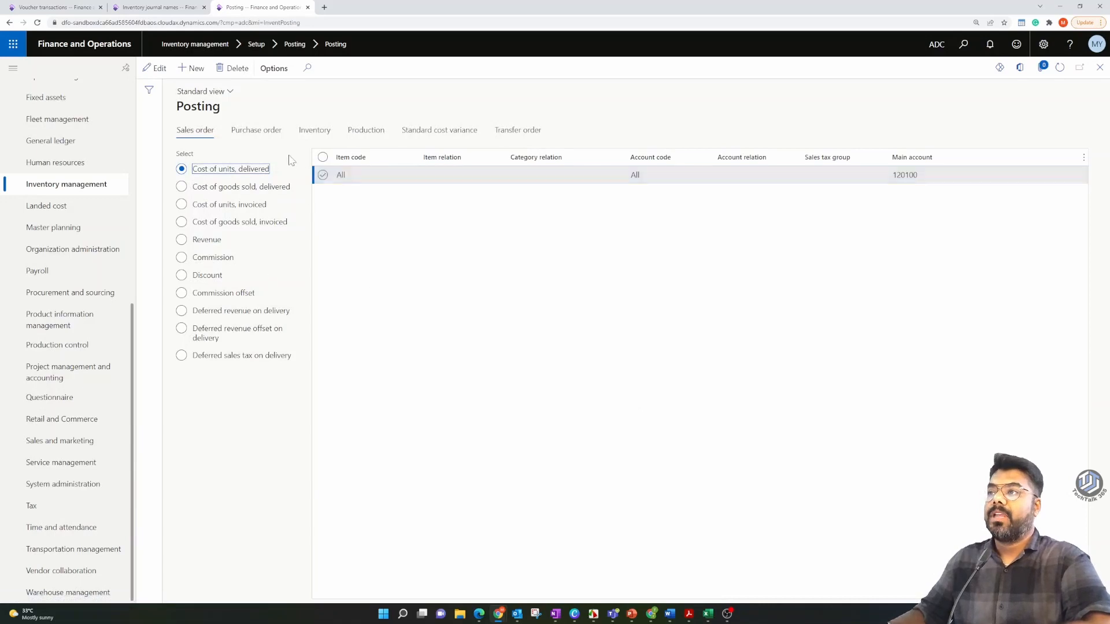
# Step: Show the Inventory receipt posting among the inventory posting types and examine its main account
pyautogui.click(312, 132)
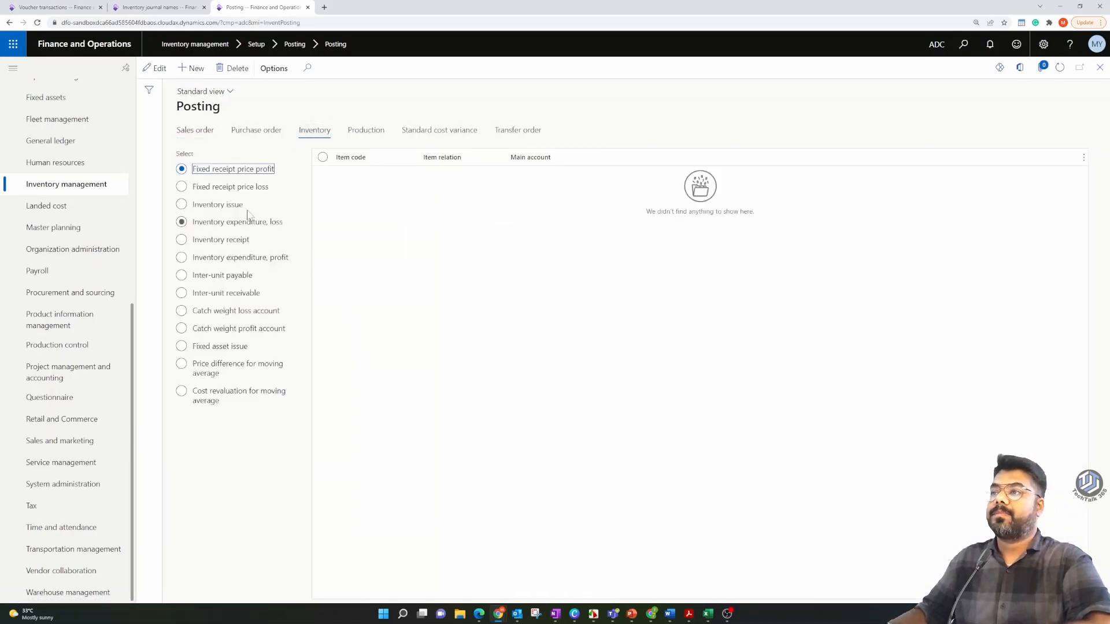
pyautogui.click(229, 248)
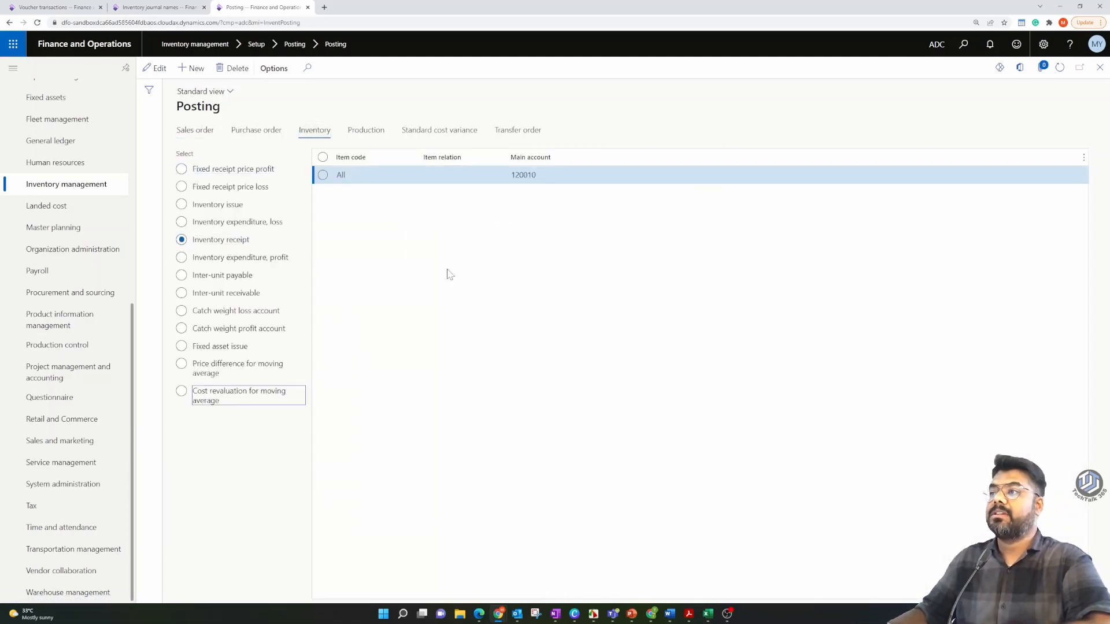
pyautogui.click(543, 181)
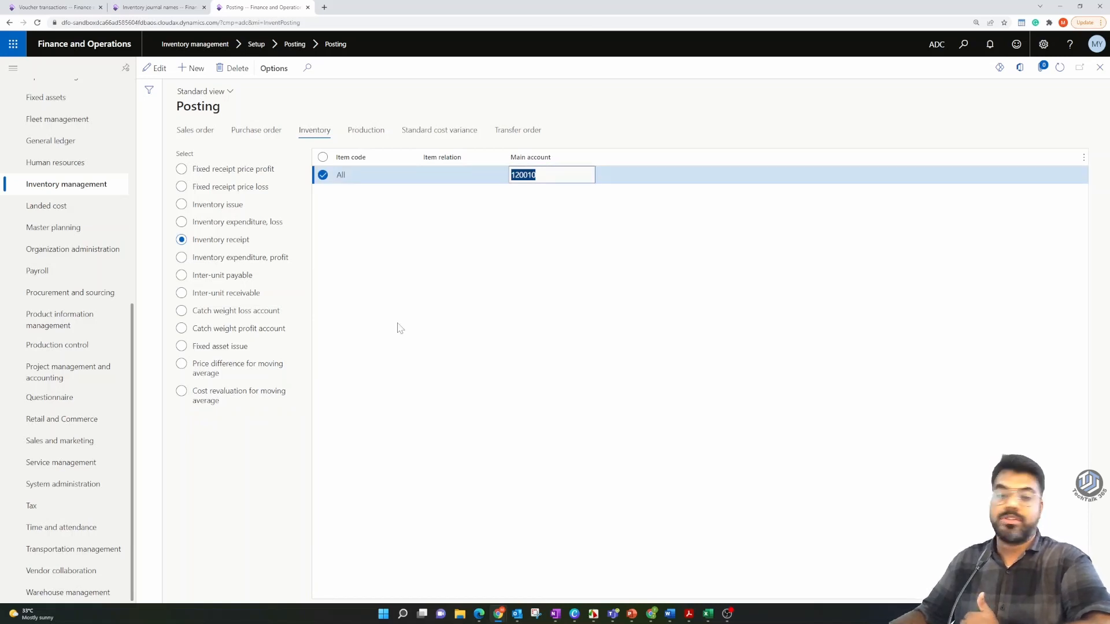
# Step: Return to the Roof Rack voucher transactions and examine the ledger account segments of the Realized Gain/Loss line
pyautogui.click(154, 7)
pyautogui.click(55, 7)
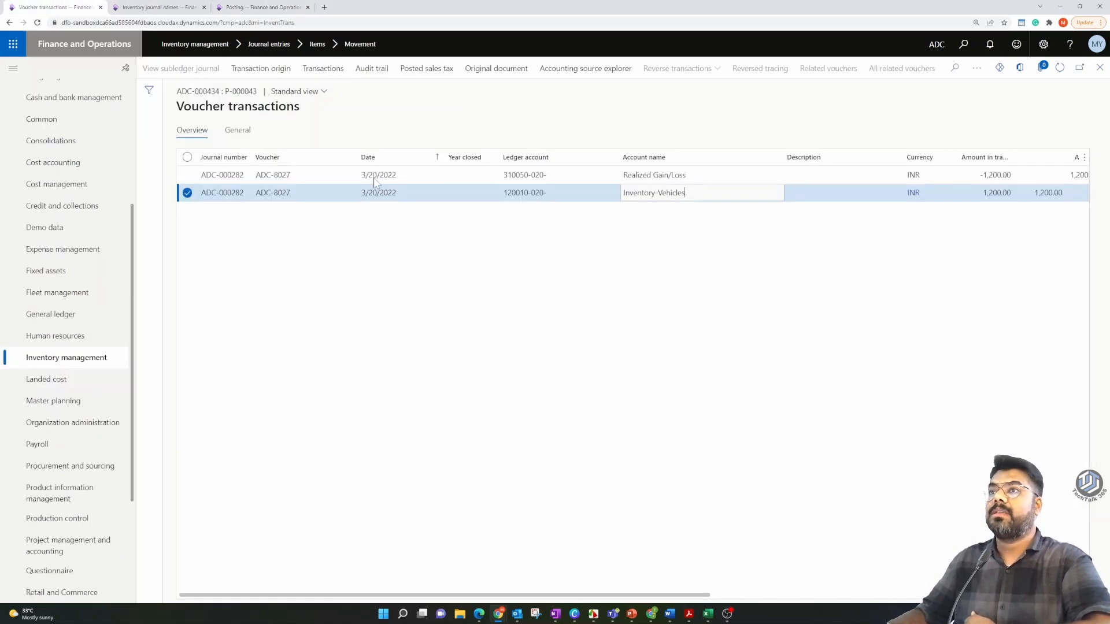
pyautogui.moveTo(528, 193); pyautogui.dragTo(504, 175)
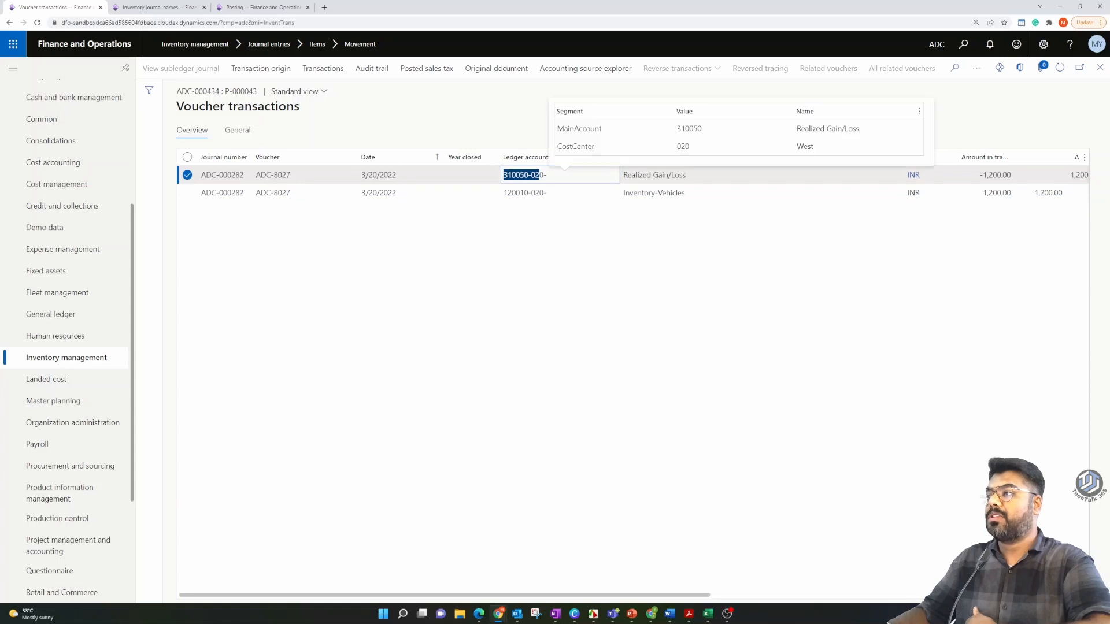
# Step: Close the voucher and inventory transactions and examine the offset account on the posted Roof Rack journal line
pyautogui.click(1100, 68)
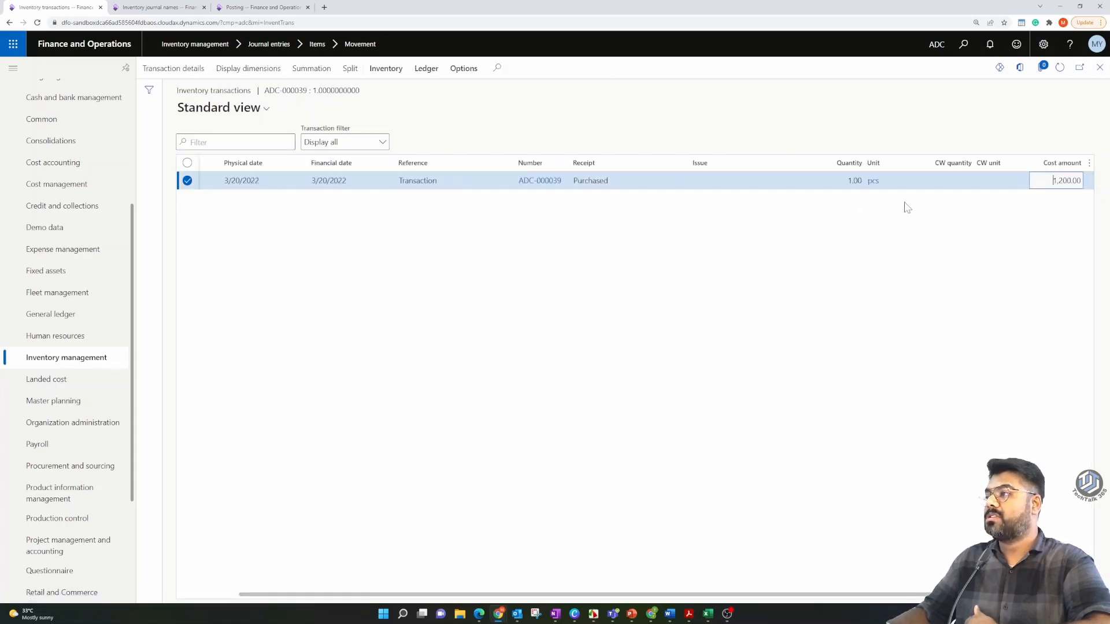
pyautogui.click(1100, 67)
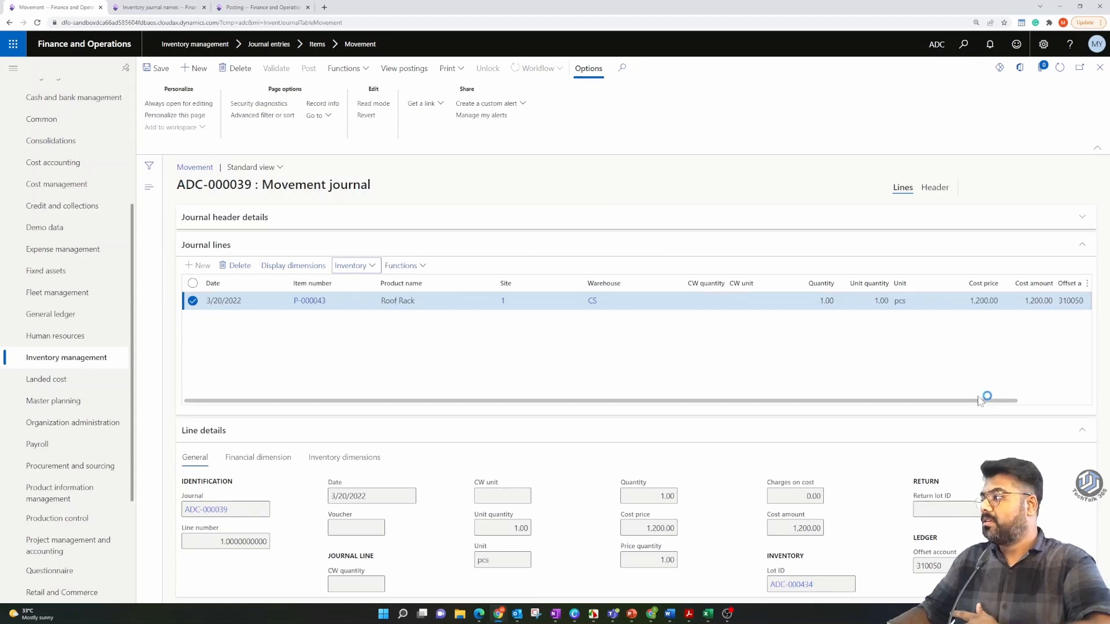
pyautogui.moveTo(1004, 400); pyautogui.dragTo(1069, 316)
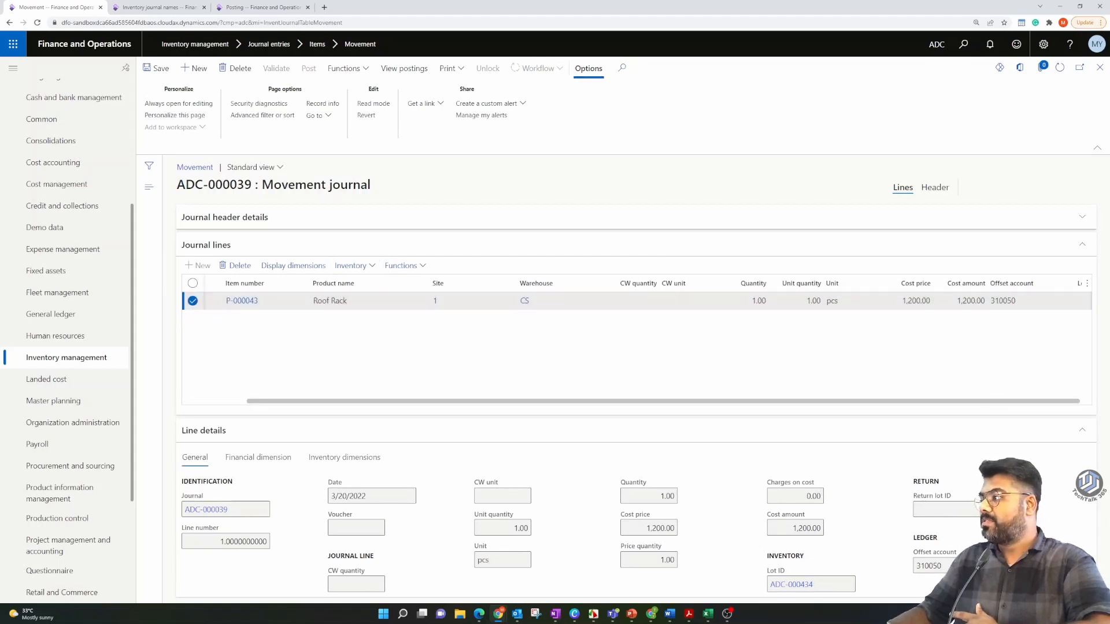
pyautogui.moveTo(752, 400); pyautogui.dragTo(688, 405)
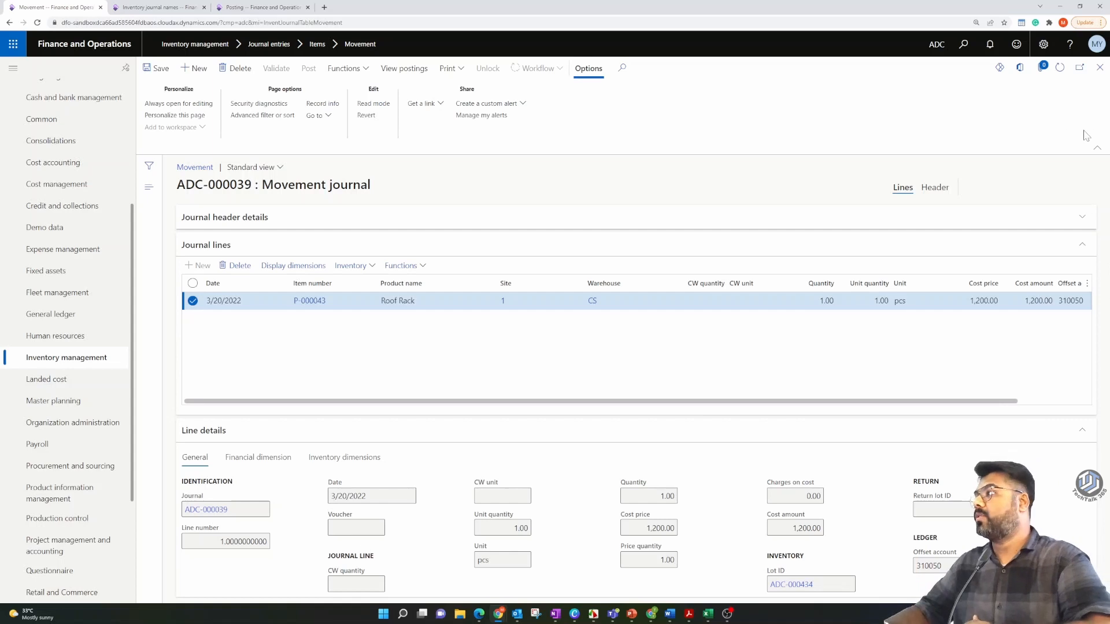
# Step: Leave the posted journal and create a new movement journal with the name Movjornl and warehouse CS
pyautogui.click(1100, 68)
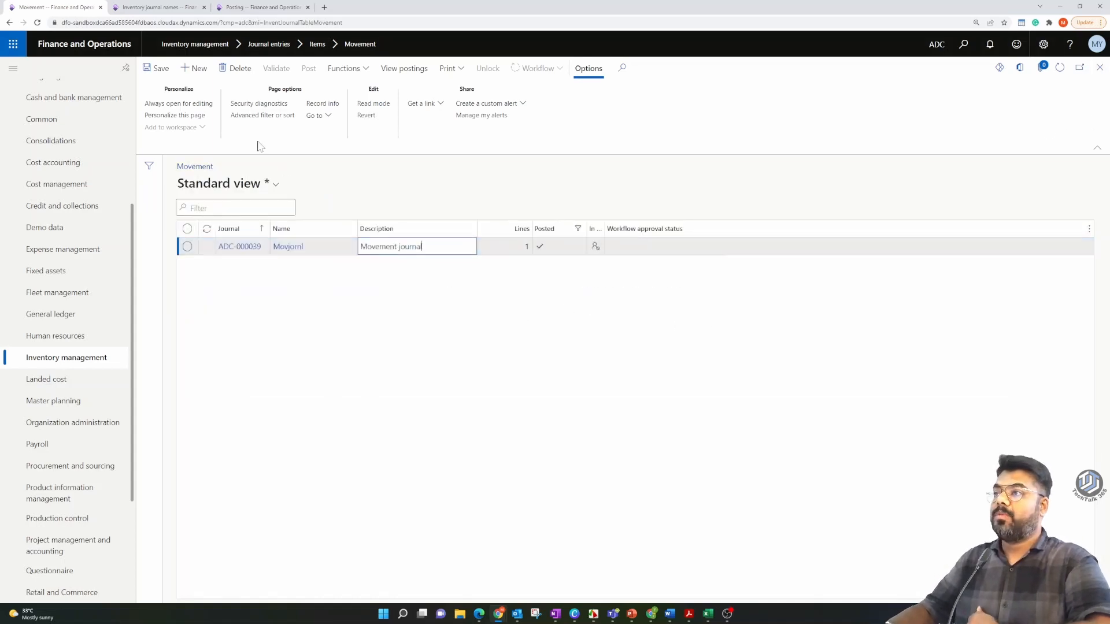
pyautogui.click(195, 68)
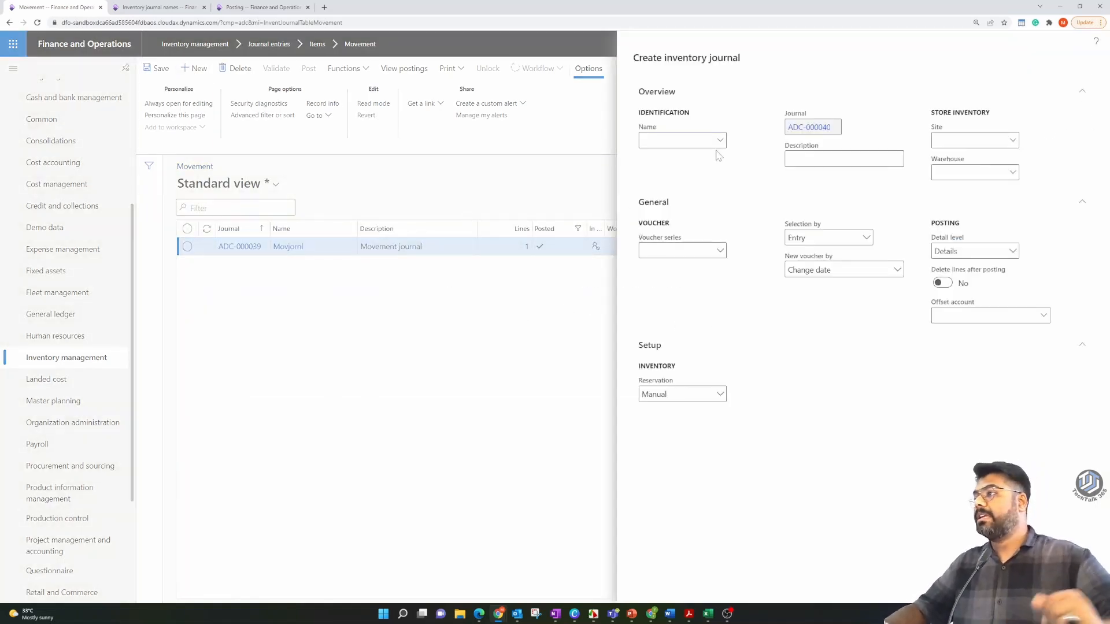
pyautogui.click(717, 141)
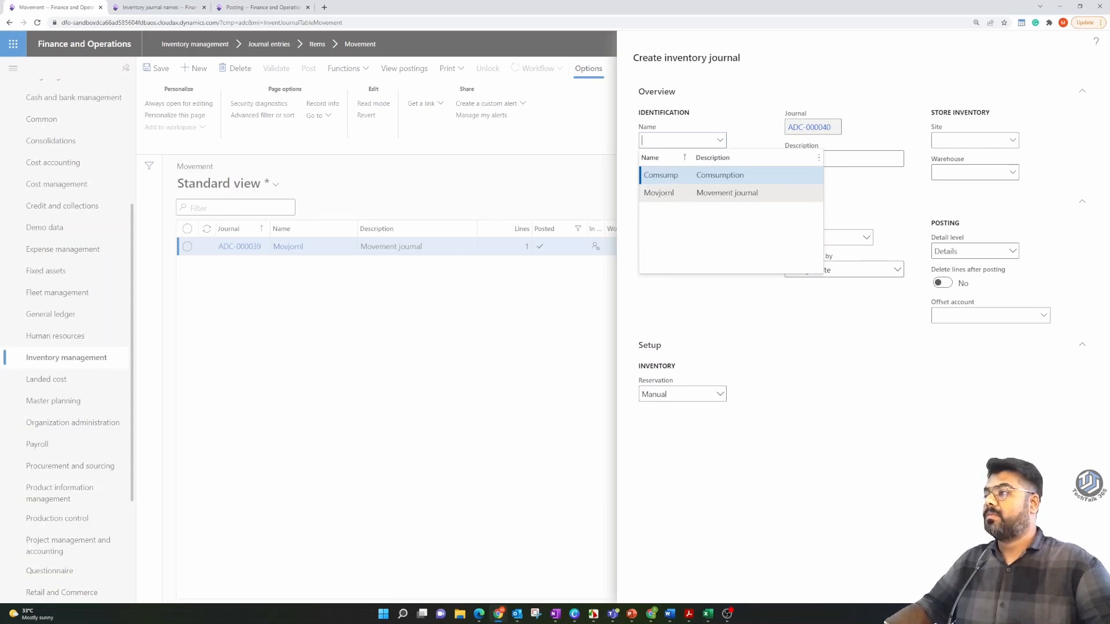
pyautogui.click(665, 193)
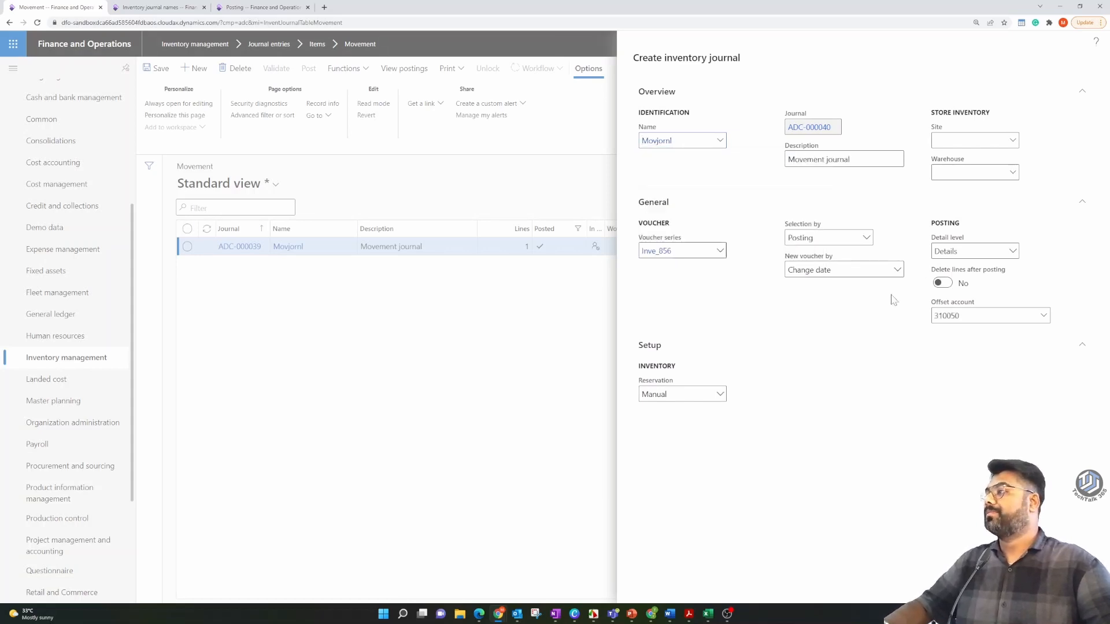
pyautogui.click(1012, 172)
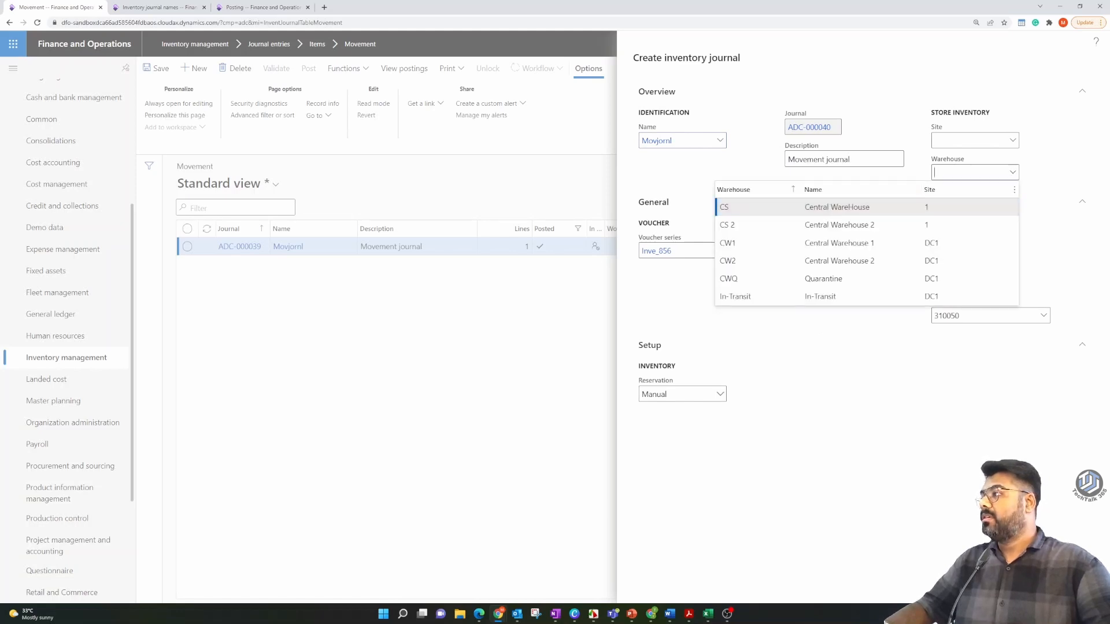
pyautogui.click(781, 209)
pyautogui.click(948, 347)
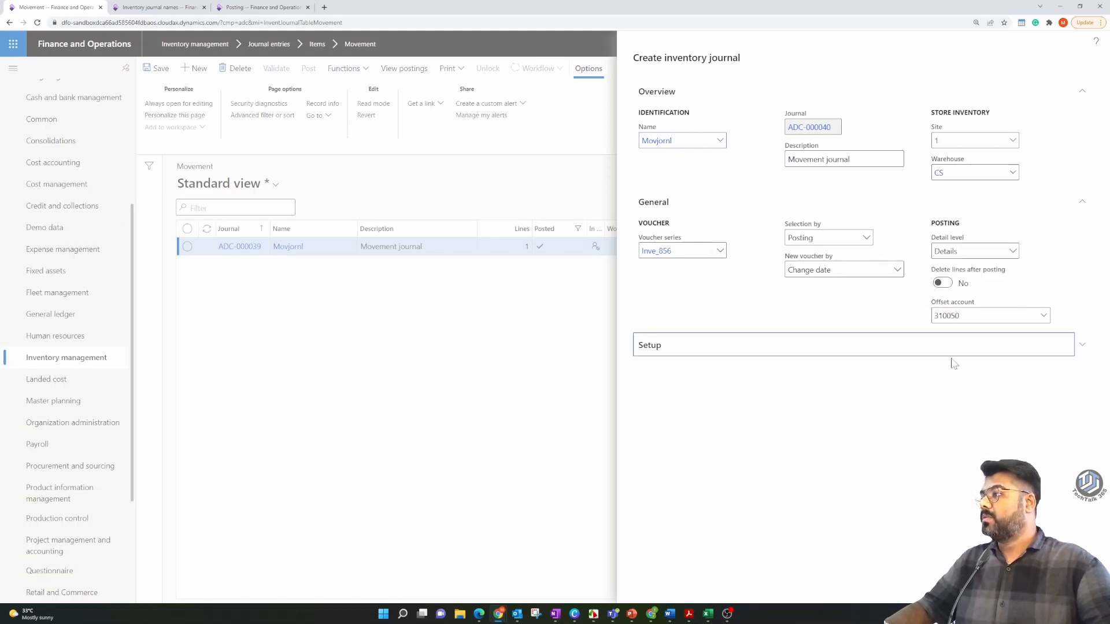
pyautogui.click(691, 348)
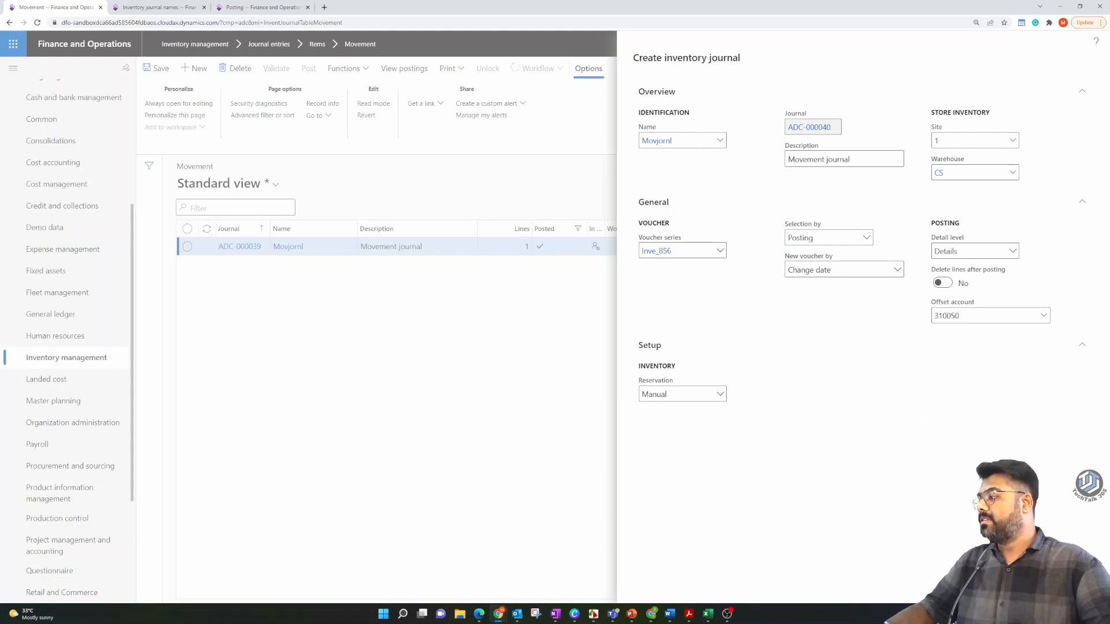
pyautogui.click(1013, 584)
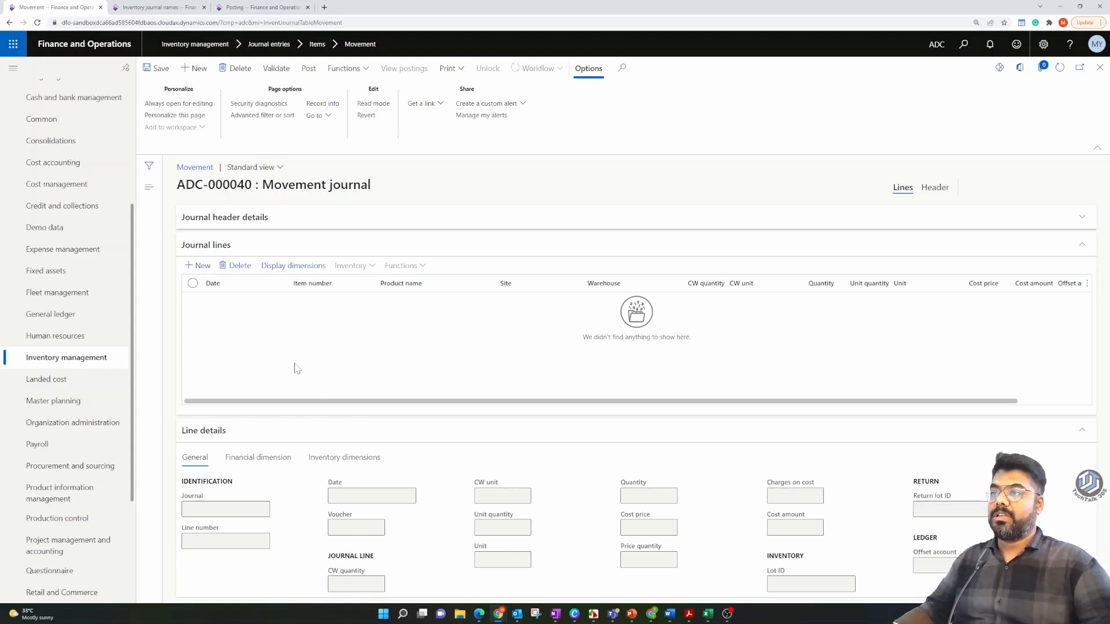
# Step: Add a journal line for item P-000045, Bumpers, to the new movement journal
pyautogui.hotkey('alt', 'n')
pyautogui.click(387, 302)
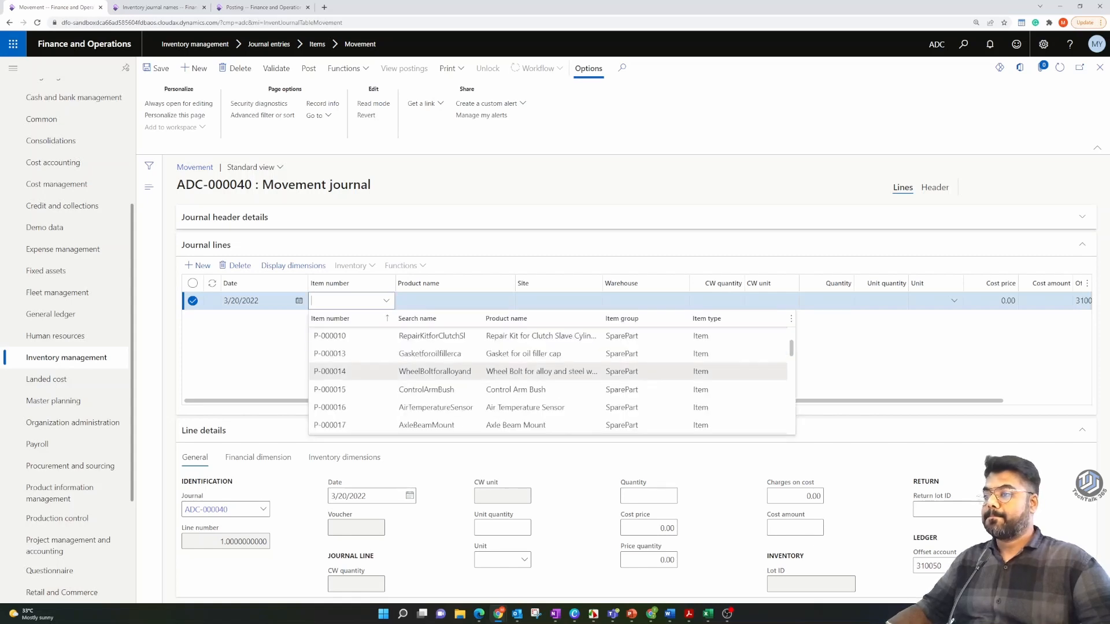
pyautogui.scroll(-2, 549, 371)
pyautogui.scroll(-1, 549, 371)
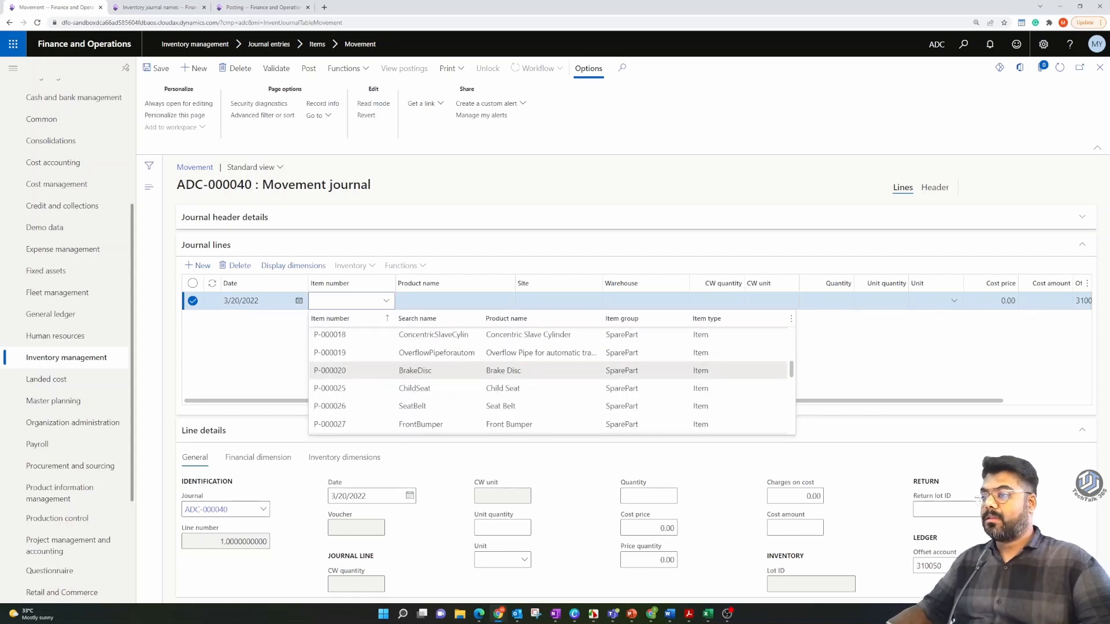
pyautogui.scroll(-1, 549, 371)
pyautogui.scroll(-1, 550, 370)
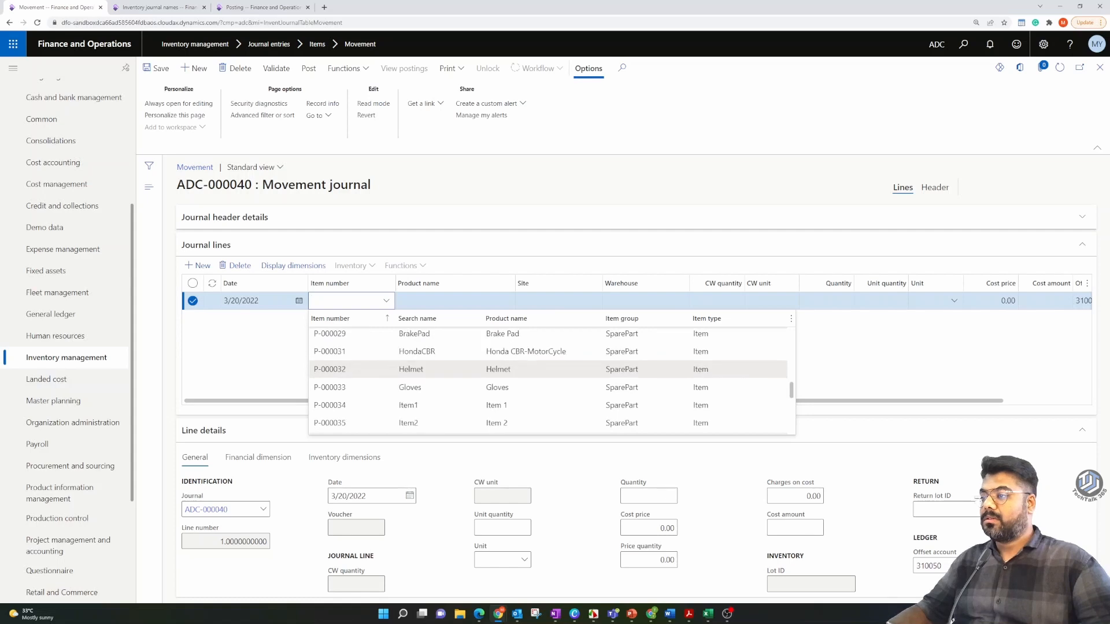
pyautogui.scroll(-2, 549, 370)
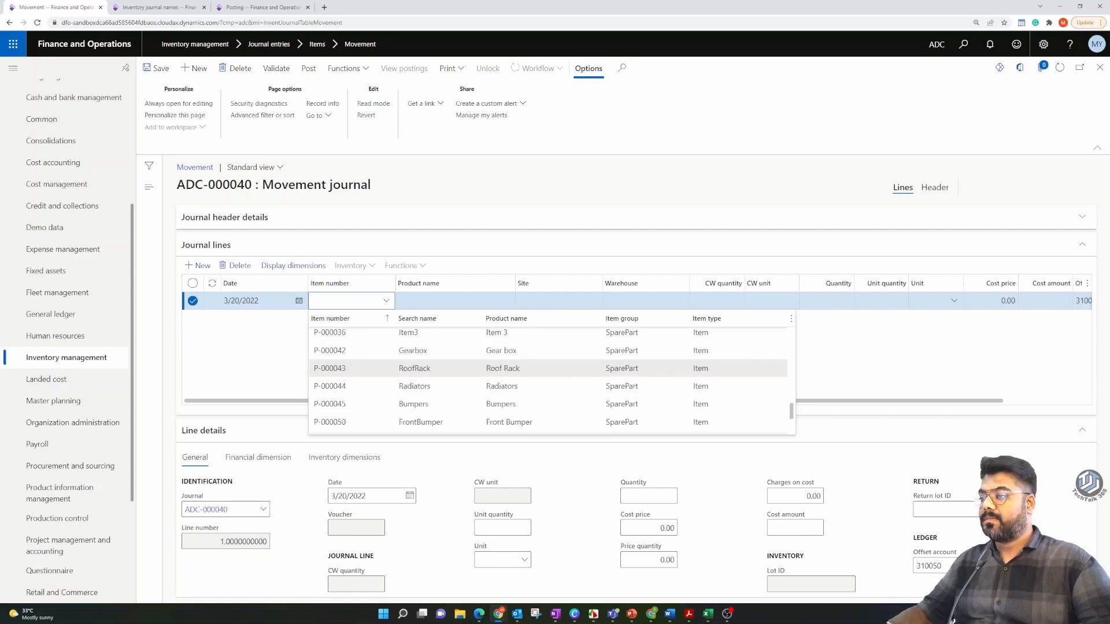
pyautogui.click(389, 404)
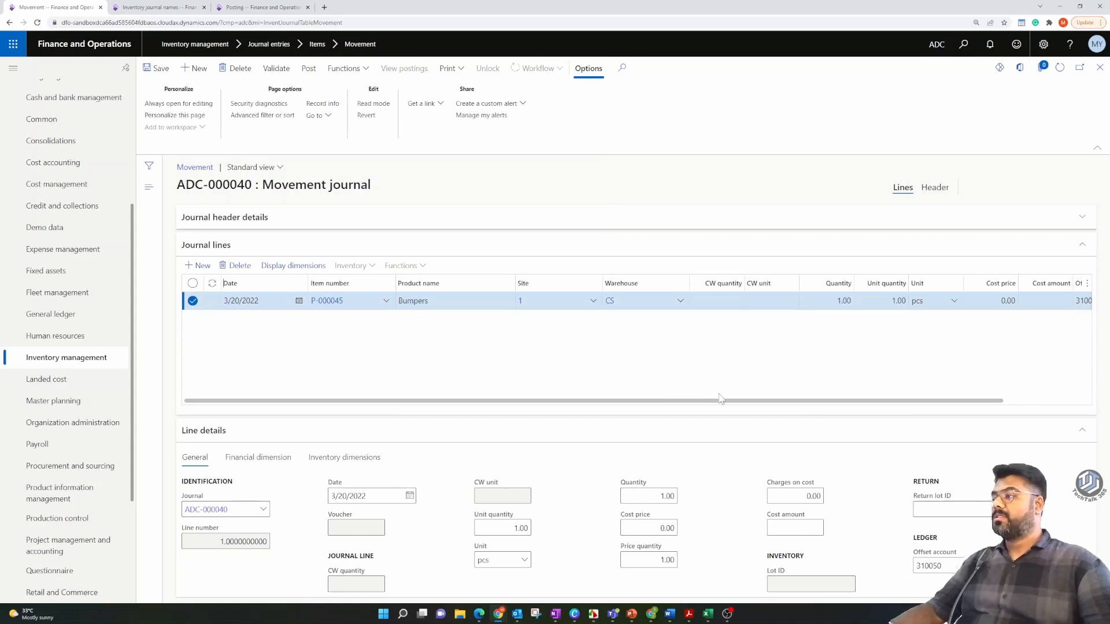
# Step: Set the quantity of the Bumpers line to -1.00 and save the journal
pyautogui.moveTo(718, 403); pyautogui.dragTo(802, 409)
pyautogui.click(734, 302)
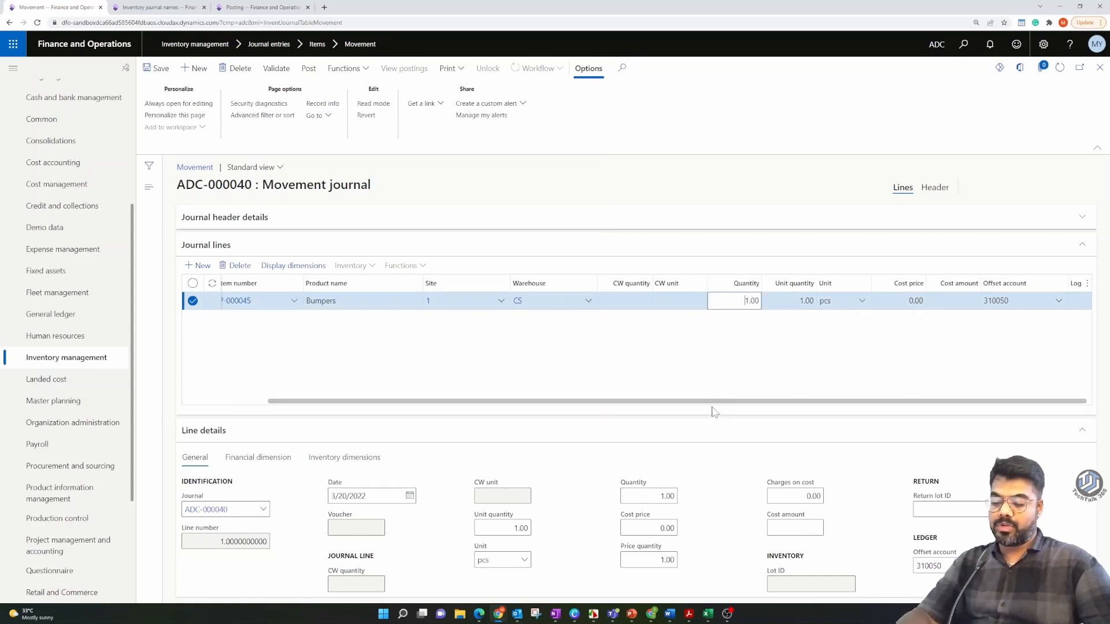
pyautogui.click(779, 364)
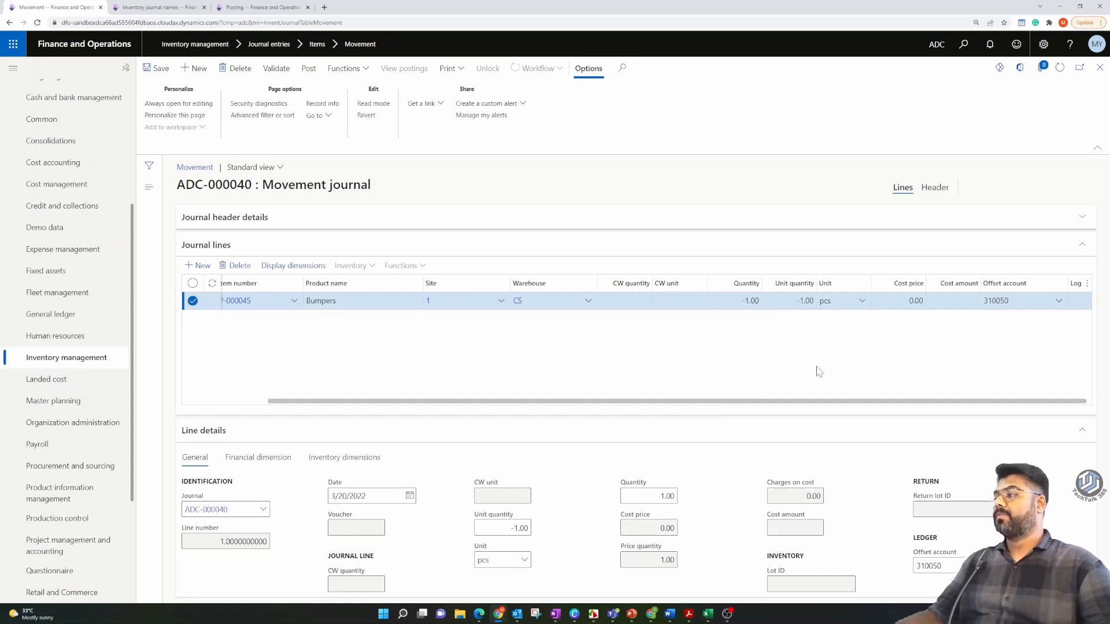
pyautogui.click(161, 72)
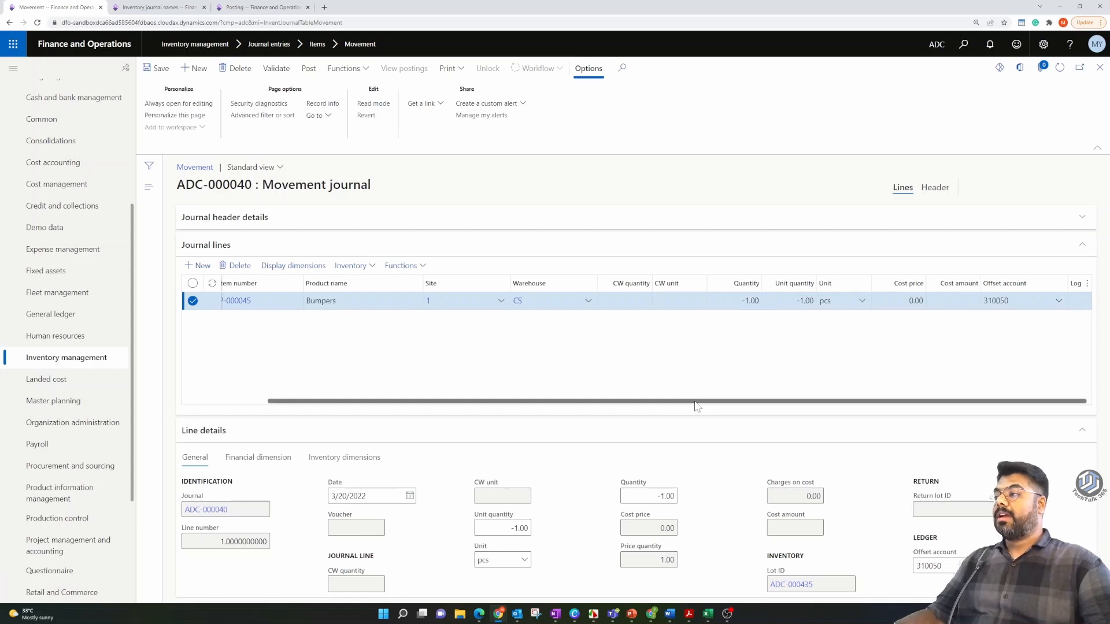
# Step: Check the cost price of the Bumpers line, and validate and post the movement journal
pyautogui.moveTo(696, 401); pyautogui.dragTo(702, 401)
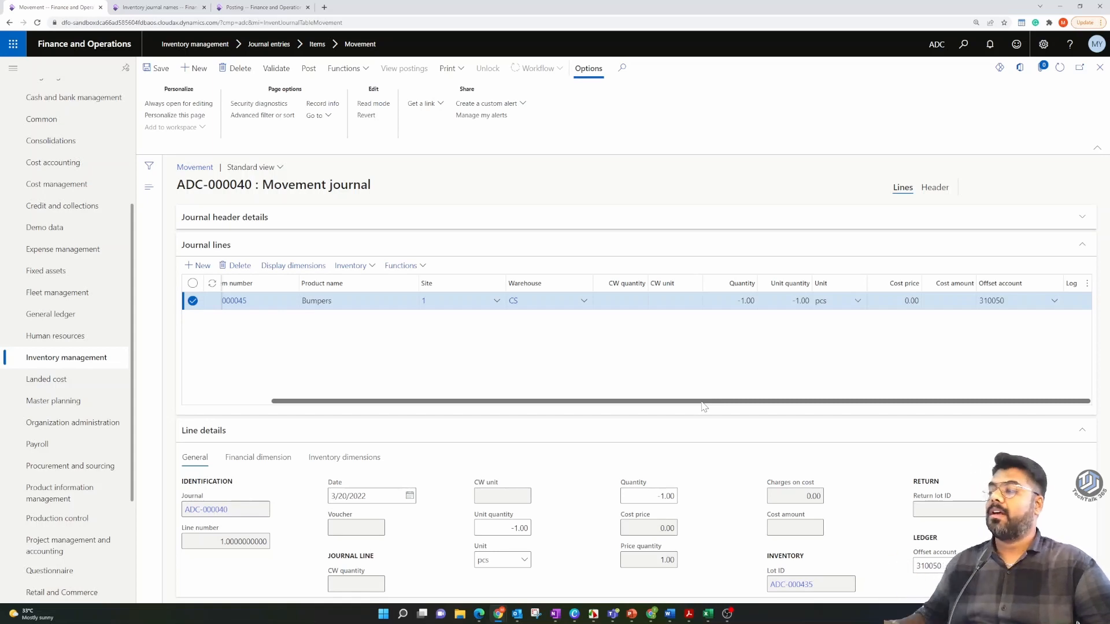
pyautogui.click(898, 301)
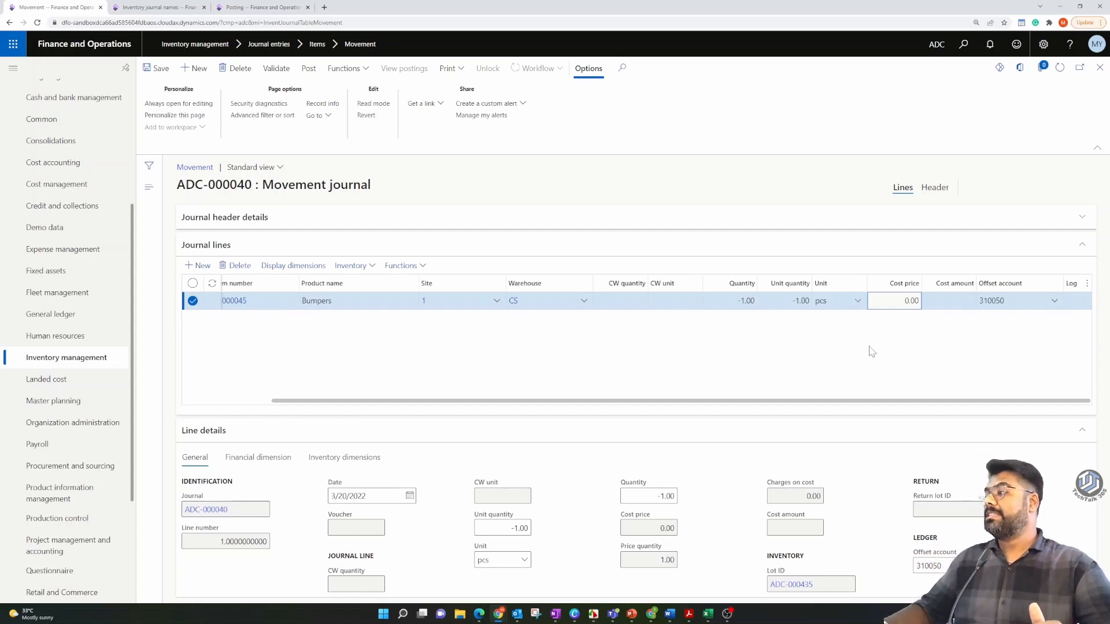
pyautogui.click(878, 349)
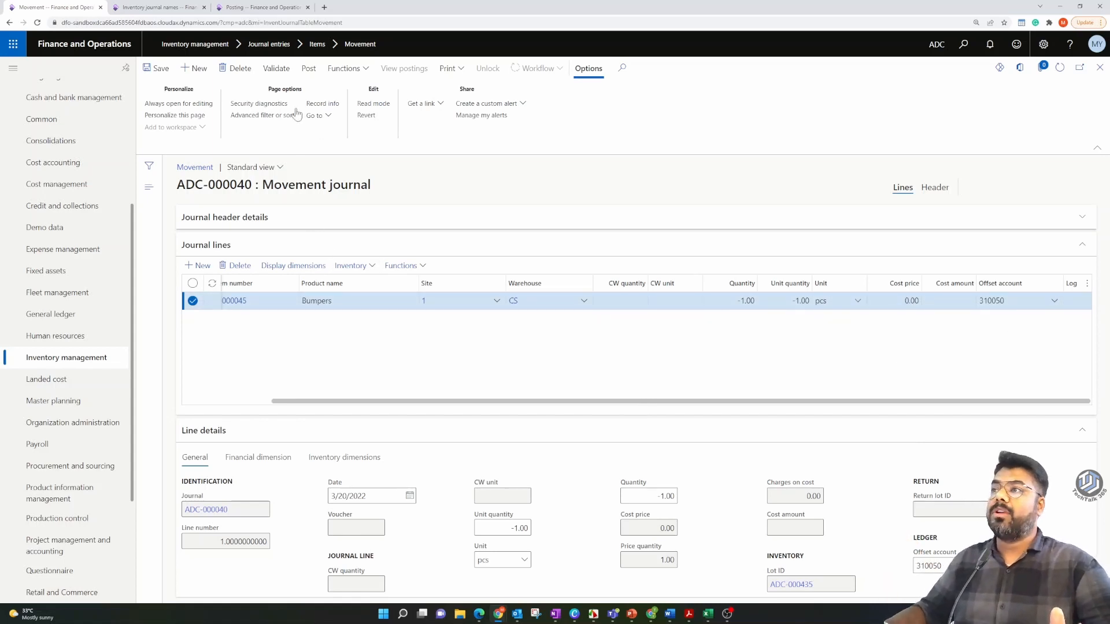
pyautogui.click(276, 68)
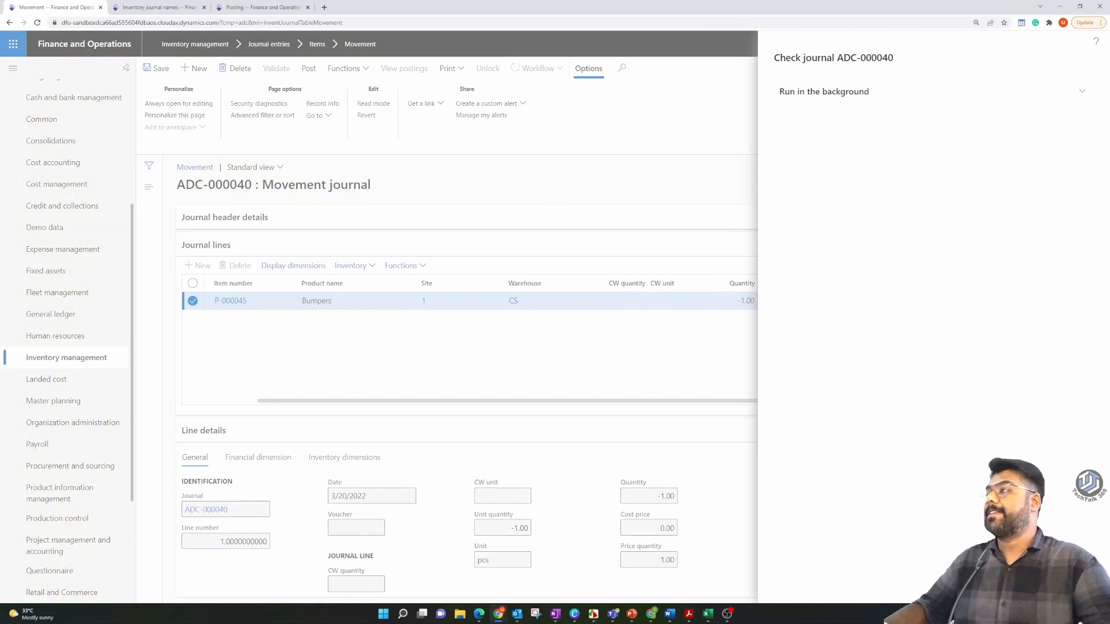
pyautogui.click(308, 68)
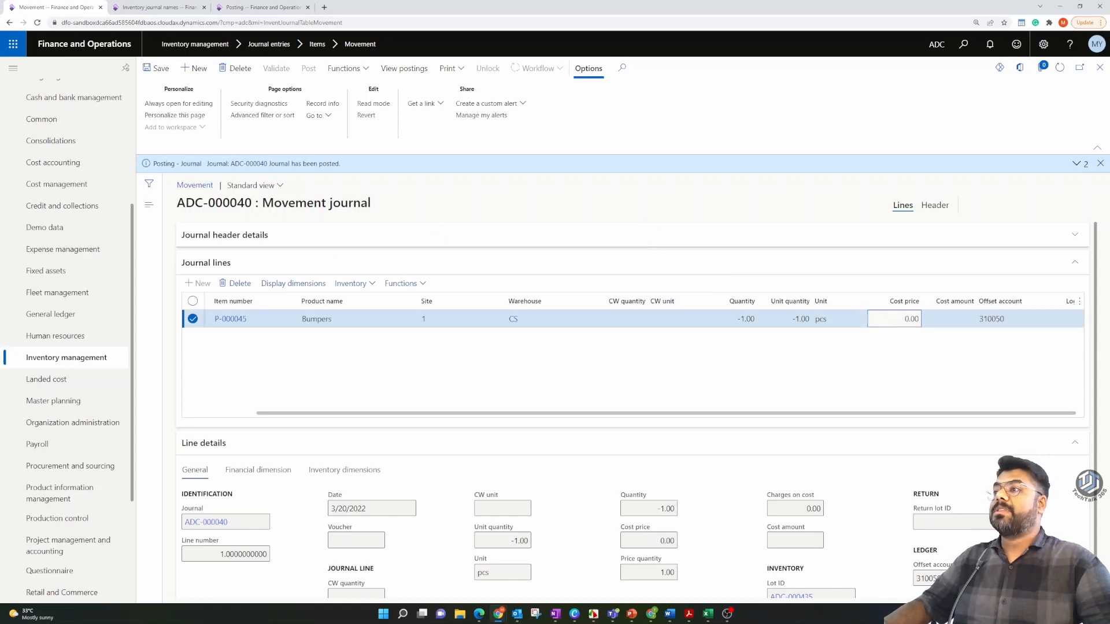
# Step: Review the inventory transaction of the posted Bumpers line, checking its reference, issue status and cost amount, and return to the journal
pyautogui.click(371, 285)
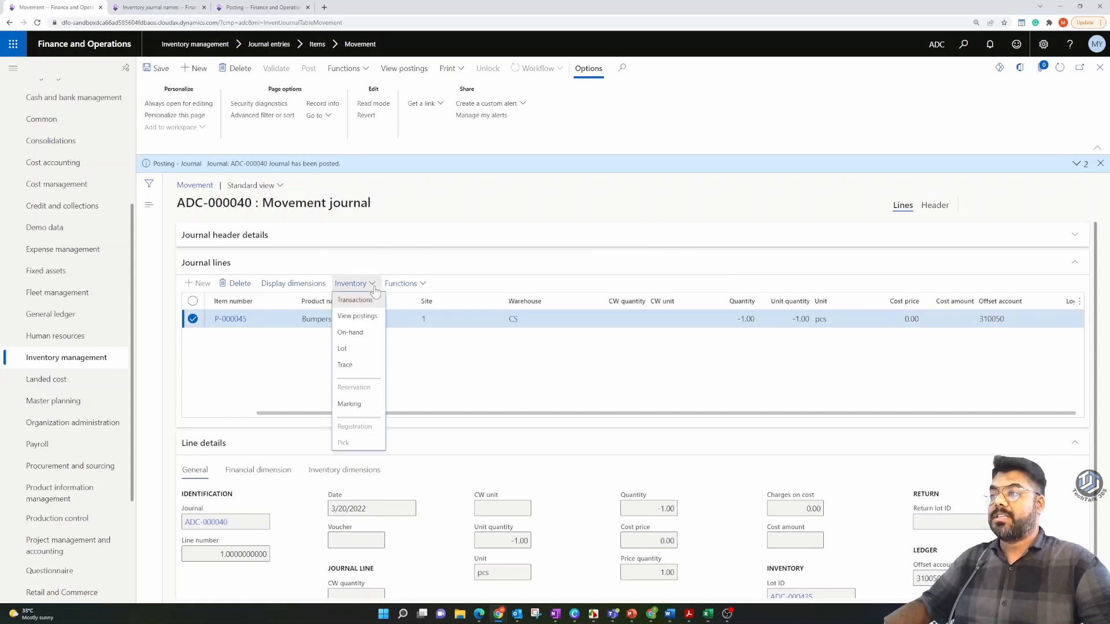
pyautogui.click(370, 300)
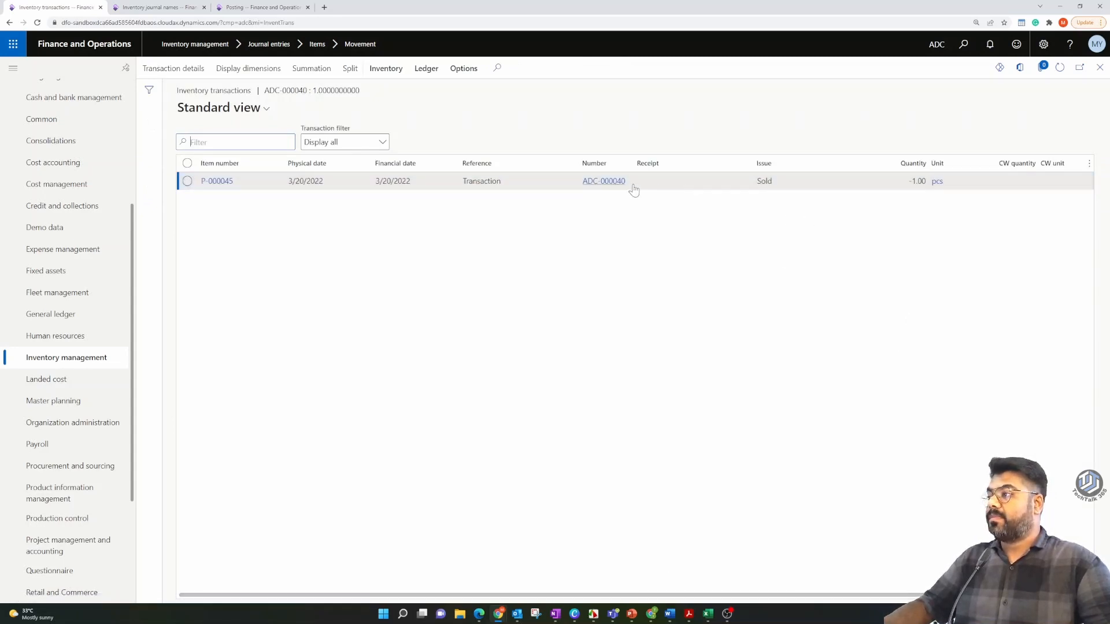
pyautogui.click(510, 184)
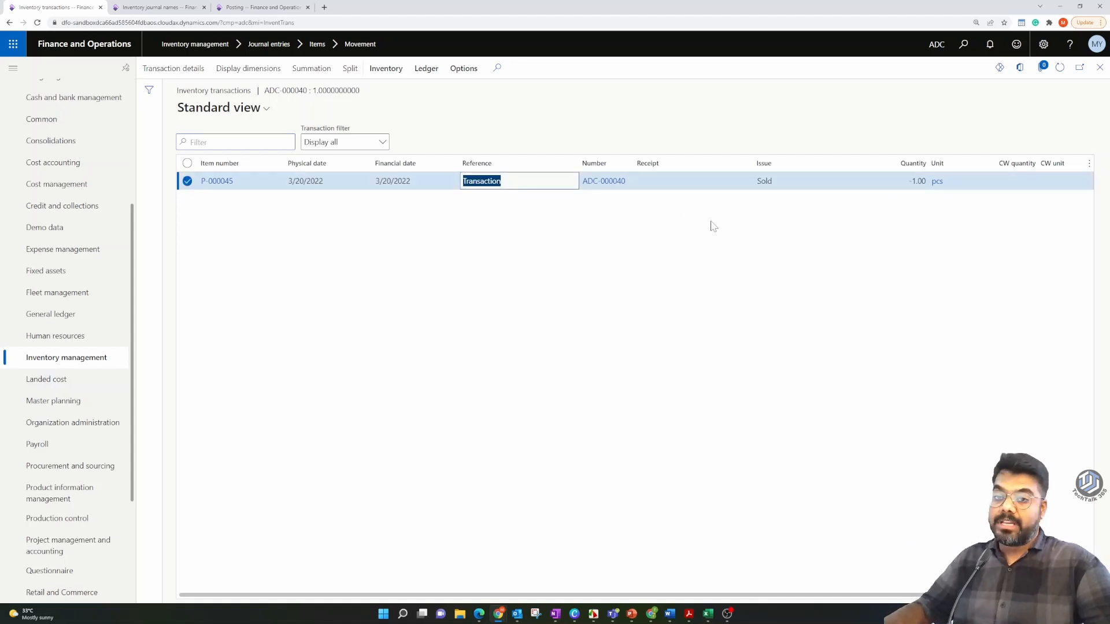
pyautogui.click(771, 183)
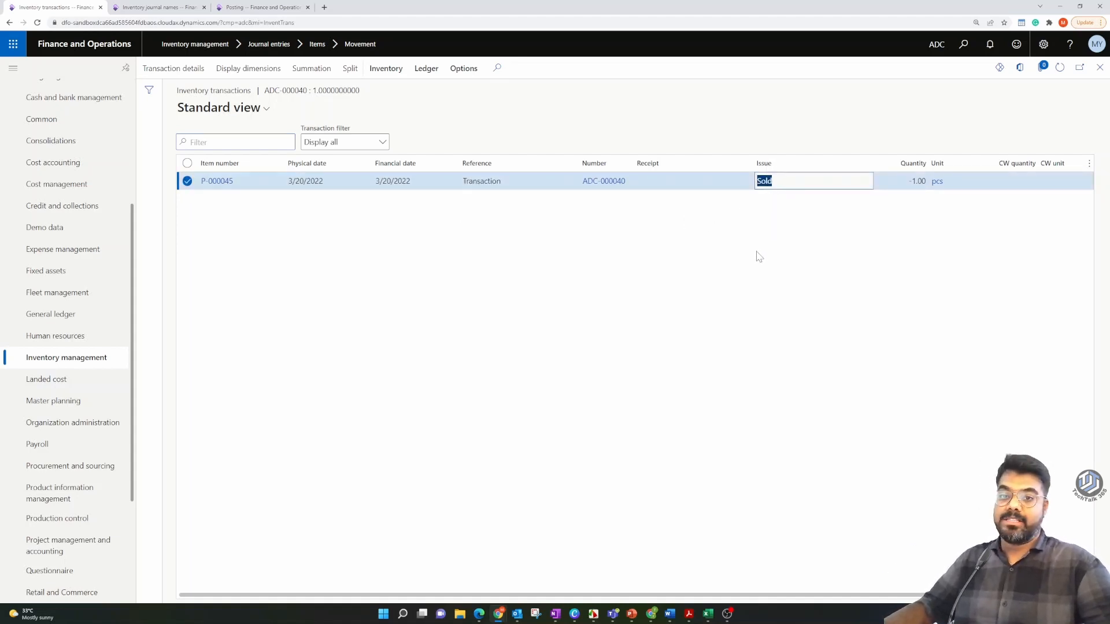
pyautogui.moveTo(807, 596); pyautogui.dragTo(867, 607)
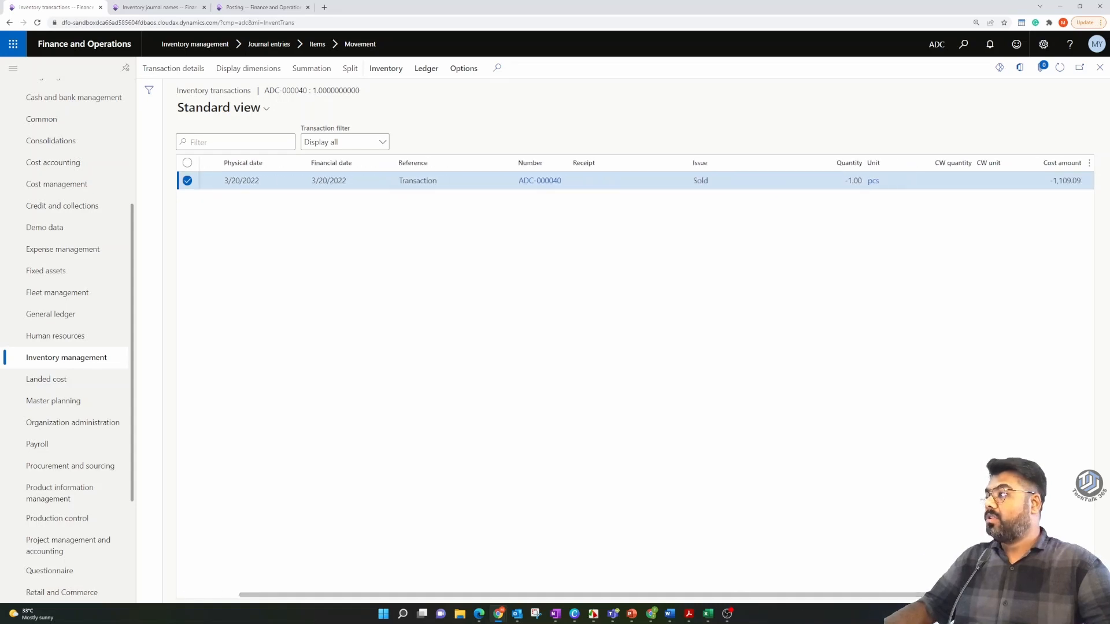
pyautogui.click(1058, 181)
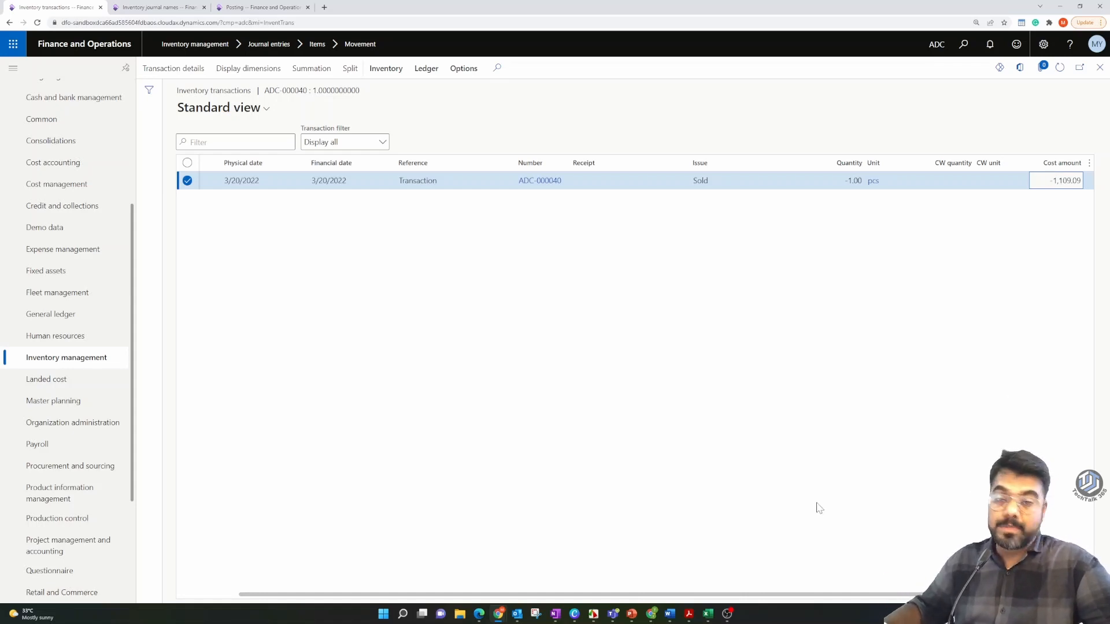
pyautogui.click(834, 470)
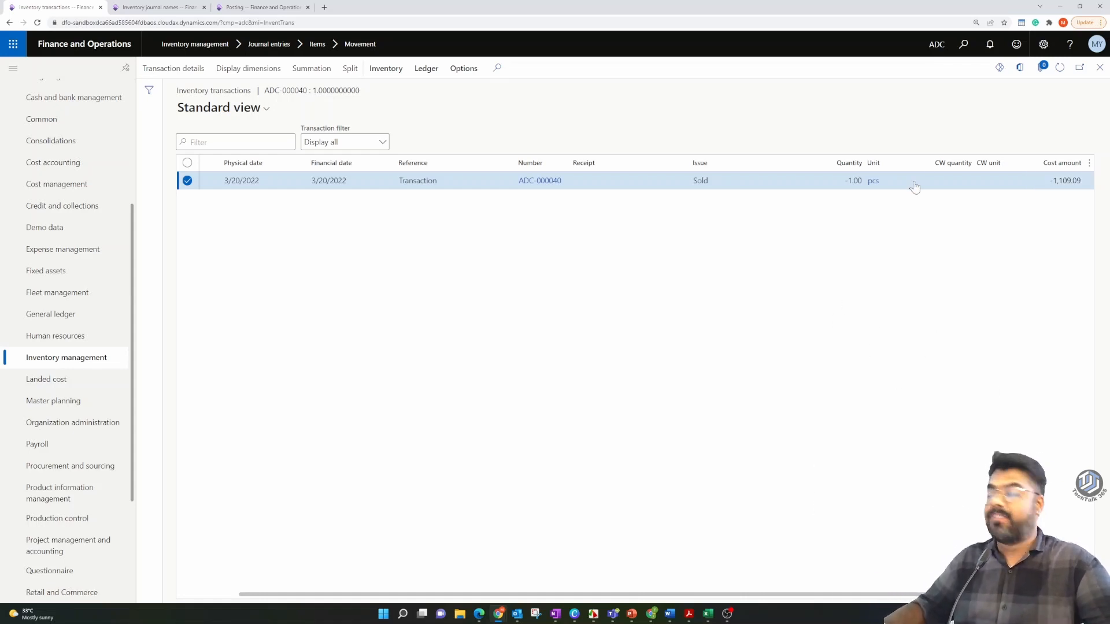
pyautogui.click(1100, 67)
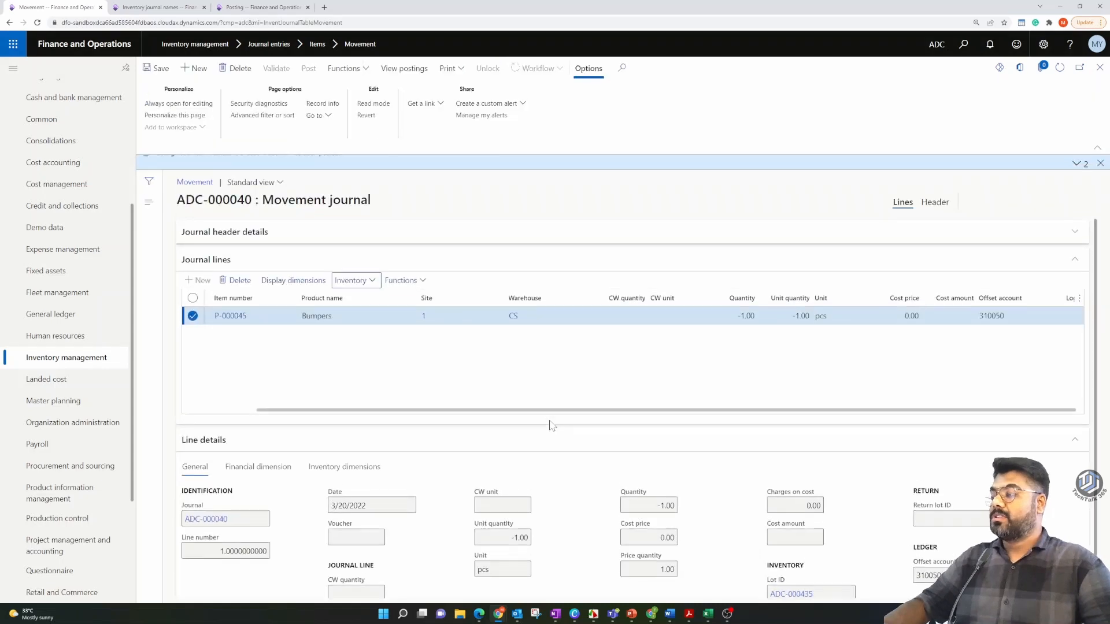
# Step: Copy item number P-000045 from the journal line and open the Released products list in the Inventory journal names browser tab
pyautogui.click(214, 323)
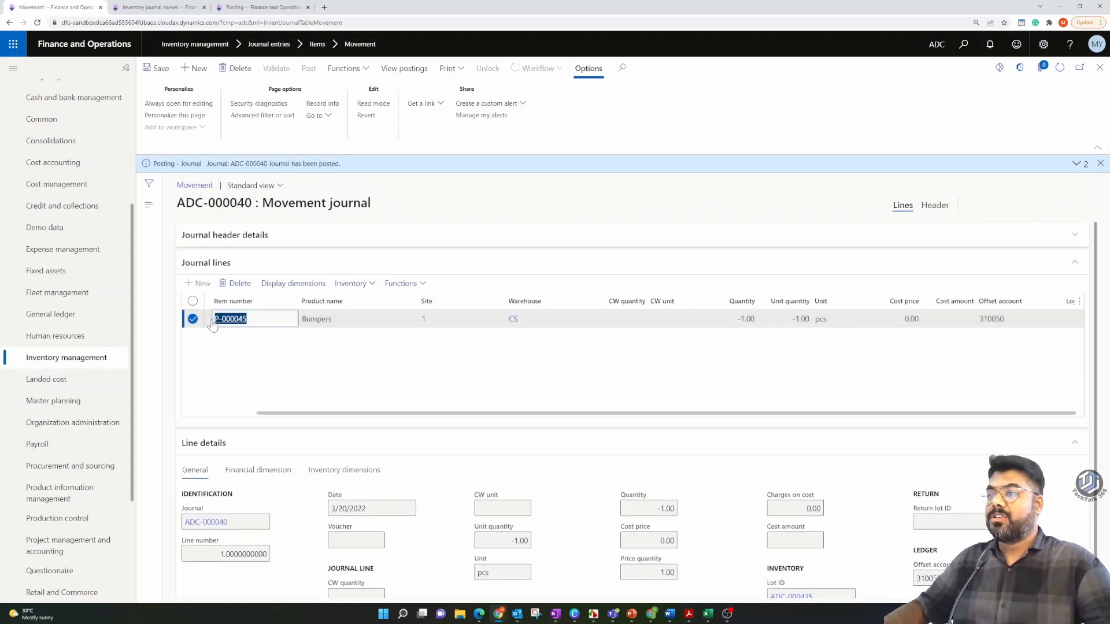
pyautogui.rightClick(222, 322)
pyautogui.click(229, 330)
pyautogui.click(322, 374)
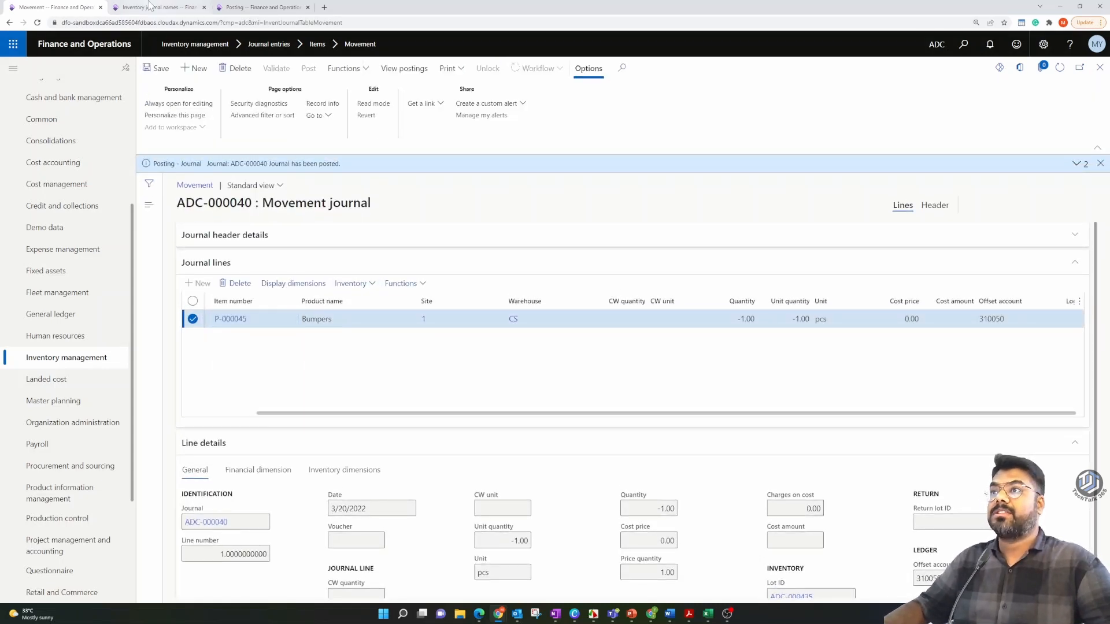
pyautogui.click(150, 7)
pyautogui.scroll(-1, 43, 347)
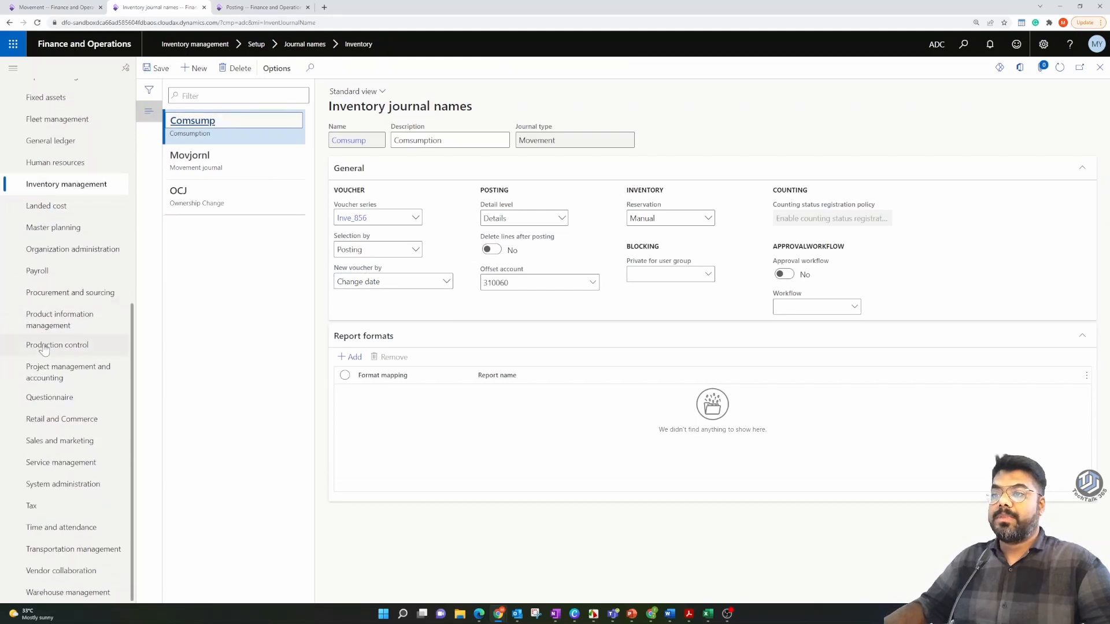
pyautogui.click(52, 321)
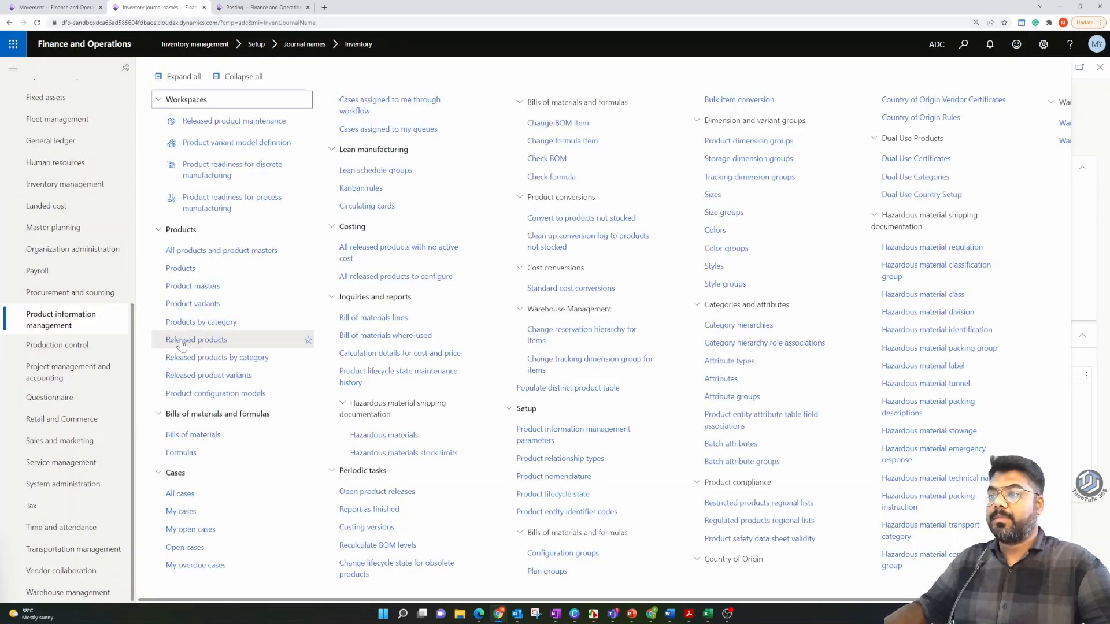
pyautogui.click(181, 341)
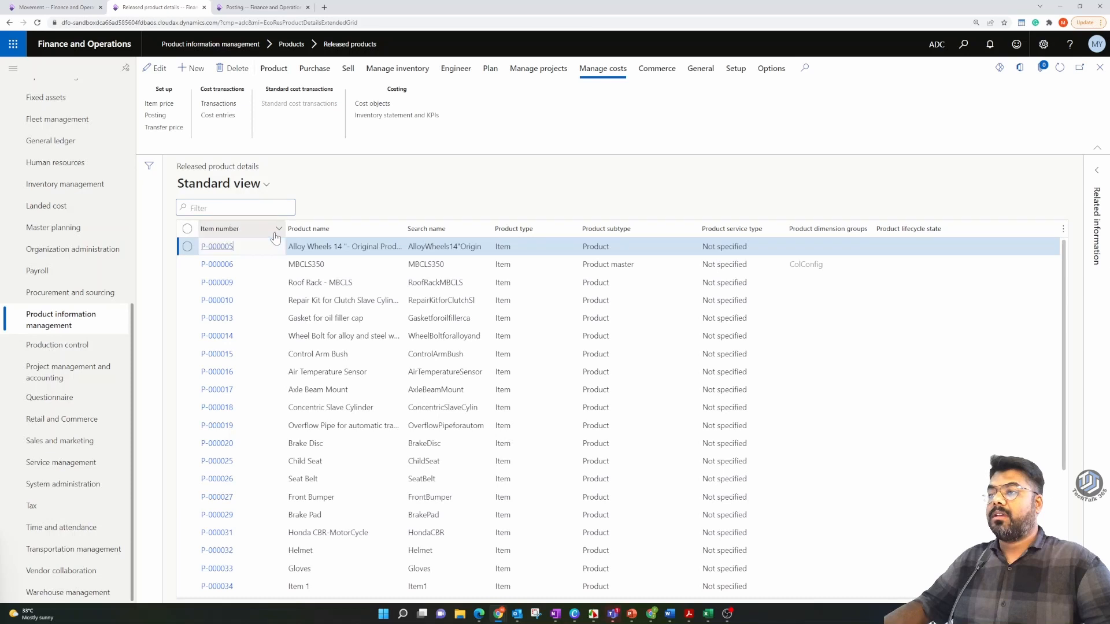
# Step: Filter the released products by item number P-000045 and open the Bumpers product details
pyautogui.click(278, 229)
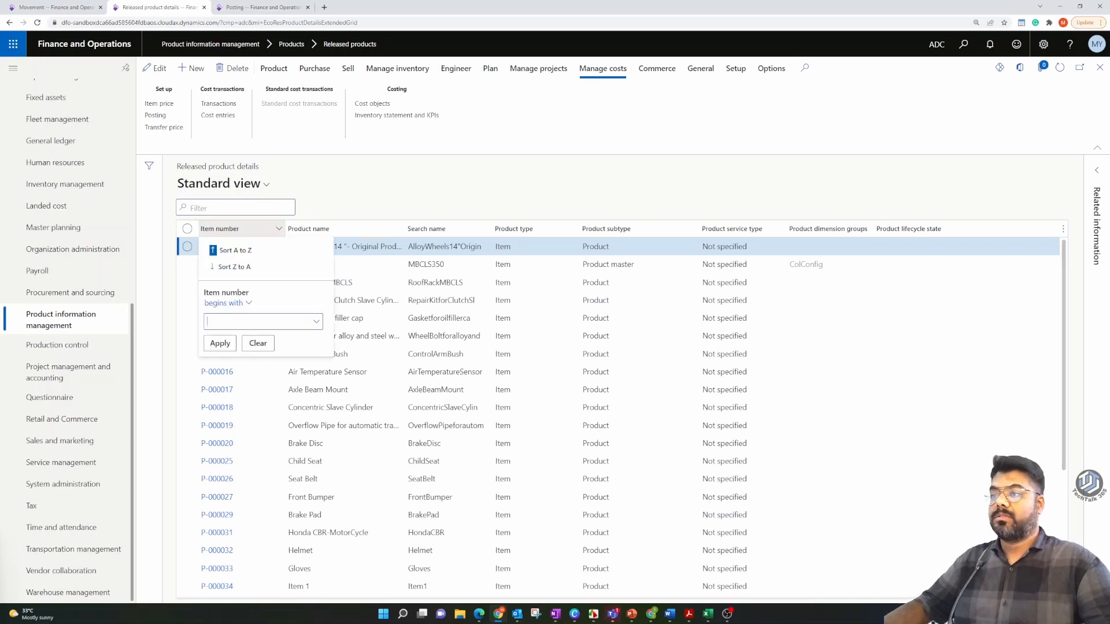
pyautogui.hotkey('ctrl', 'v')
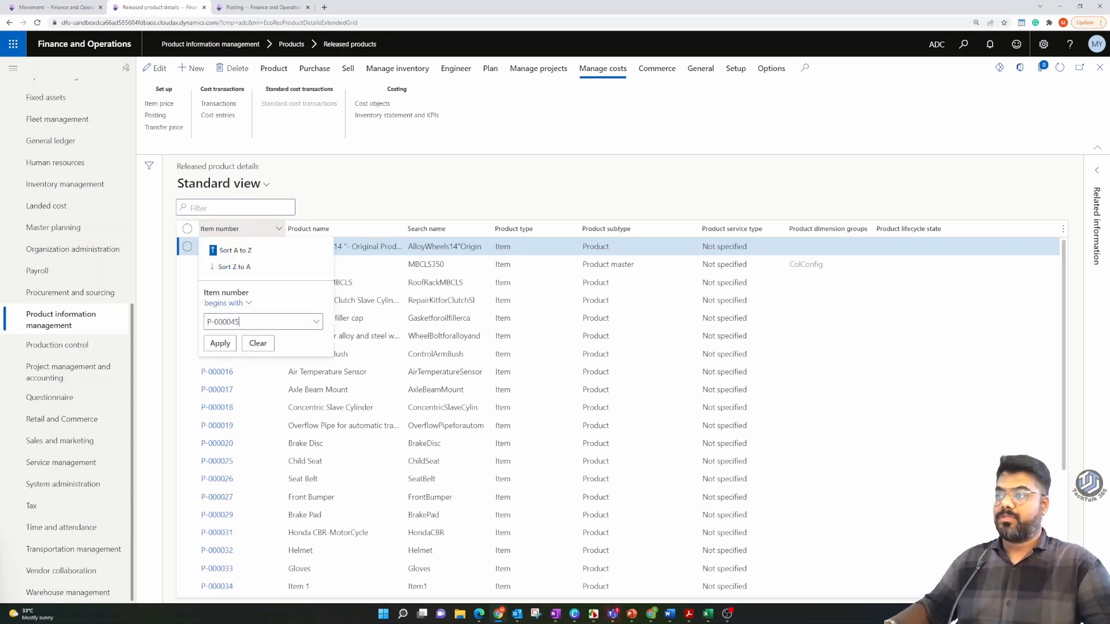
pyautogui.click(230, 344)
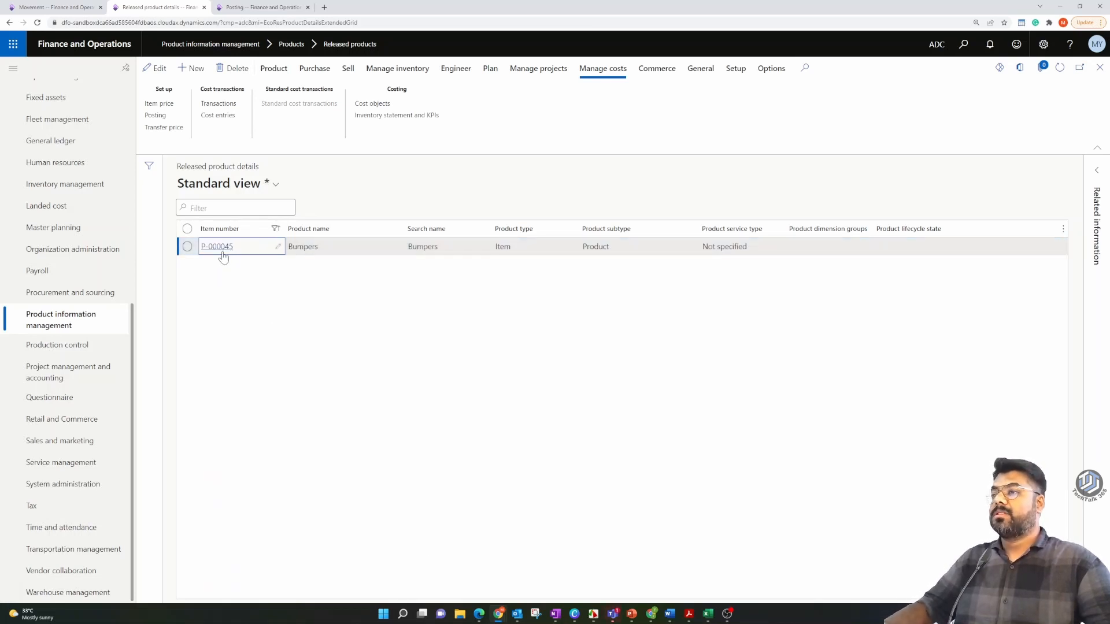
pyautogui.click(254, 410)
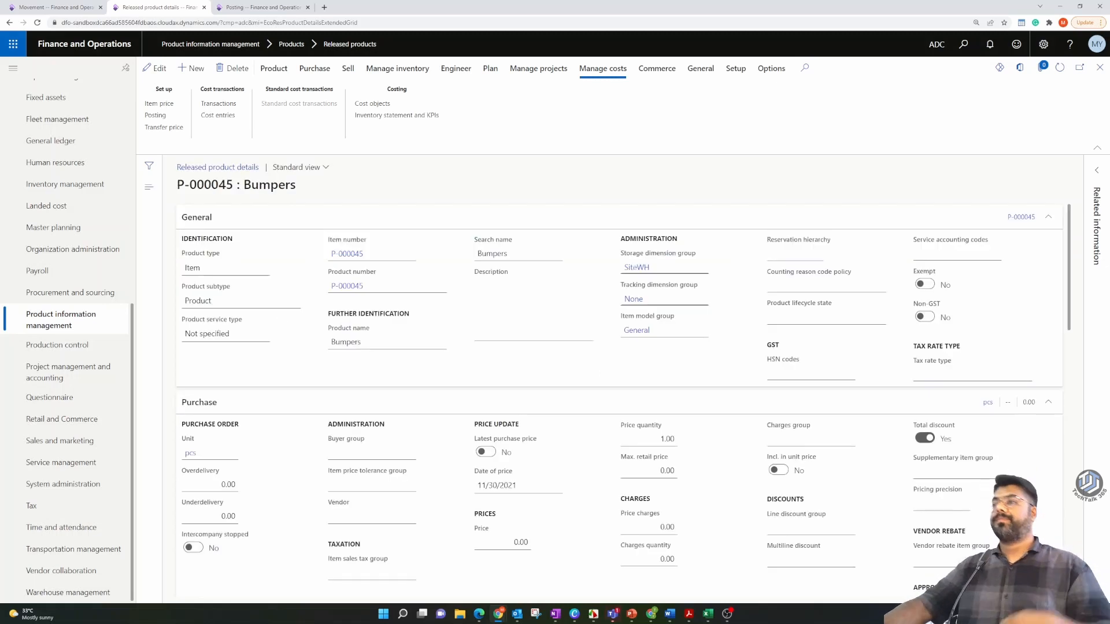
# Step: Review the Manage costs settings of the Bumpers product and check its average unit cost in Cost objects
pyautogui.scroll(-10, 538, 398)
pyautogui.scroll(-2, 538, 398)
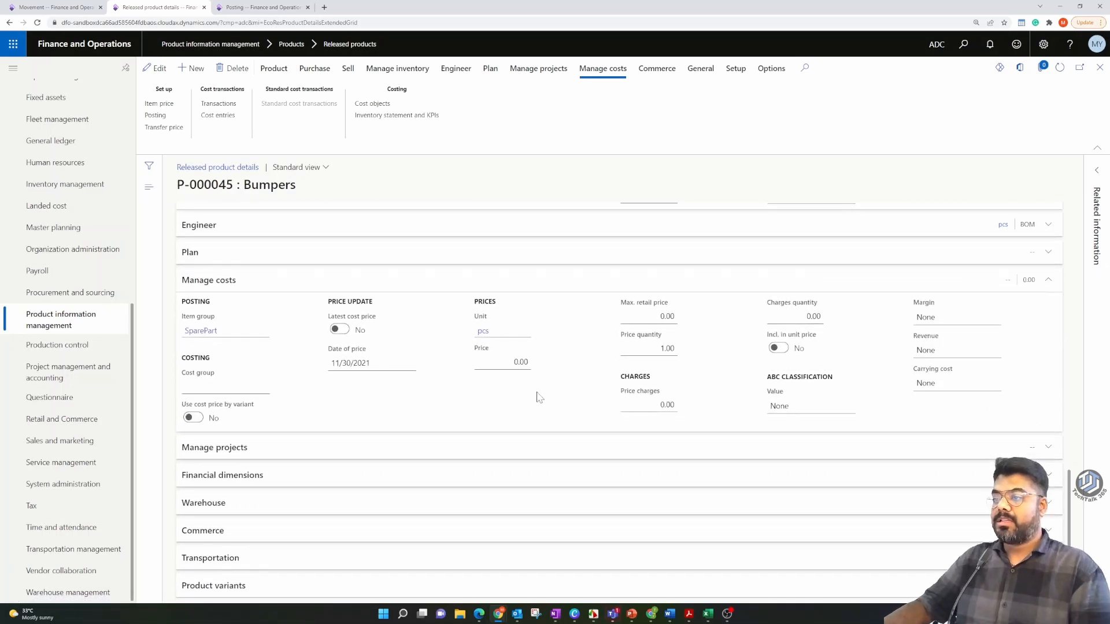
pyautogui.scroll(1, 283, 376)
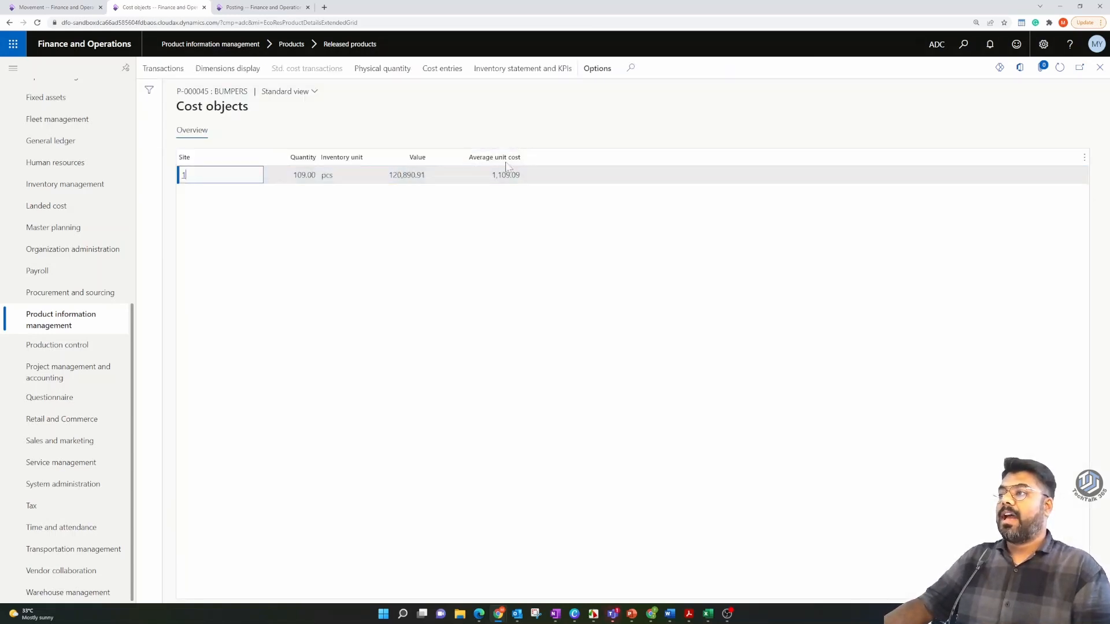
pyautogui.click(509, 175)
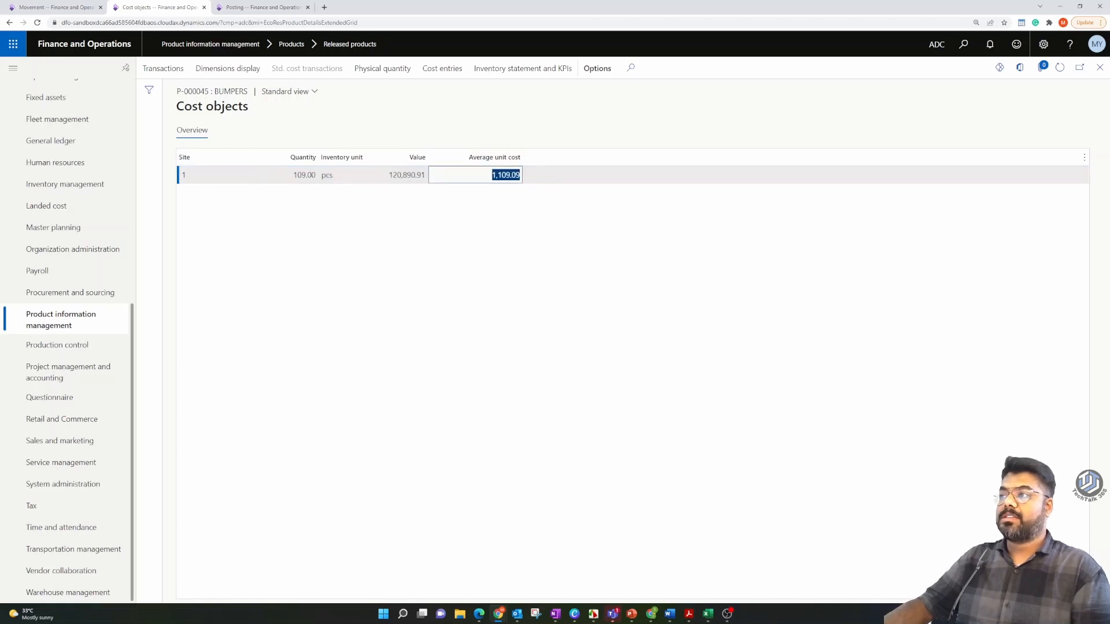
# Step: Return to the posted movement journal and recheck the cost amount in the Bumpers line's inventory transaction
pyautogui.click(86, 8)
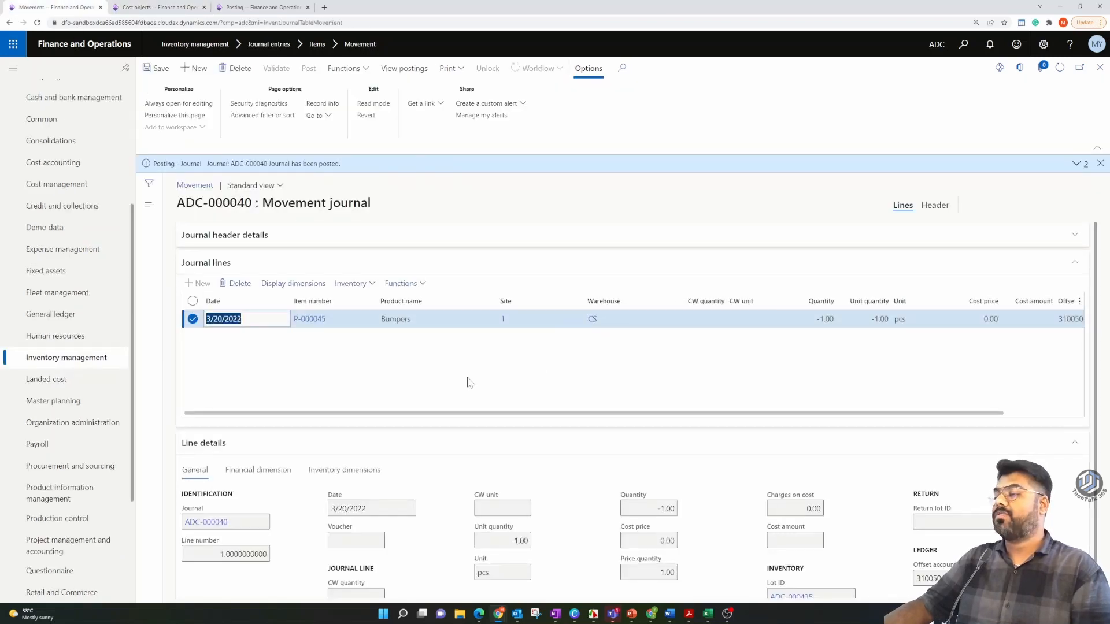
pyautogui.click(370, 285)
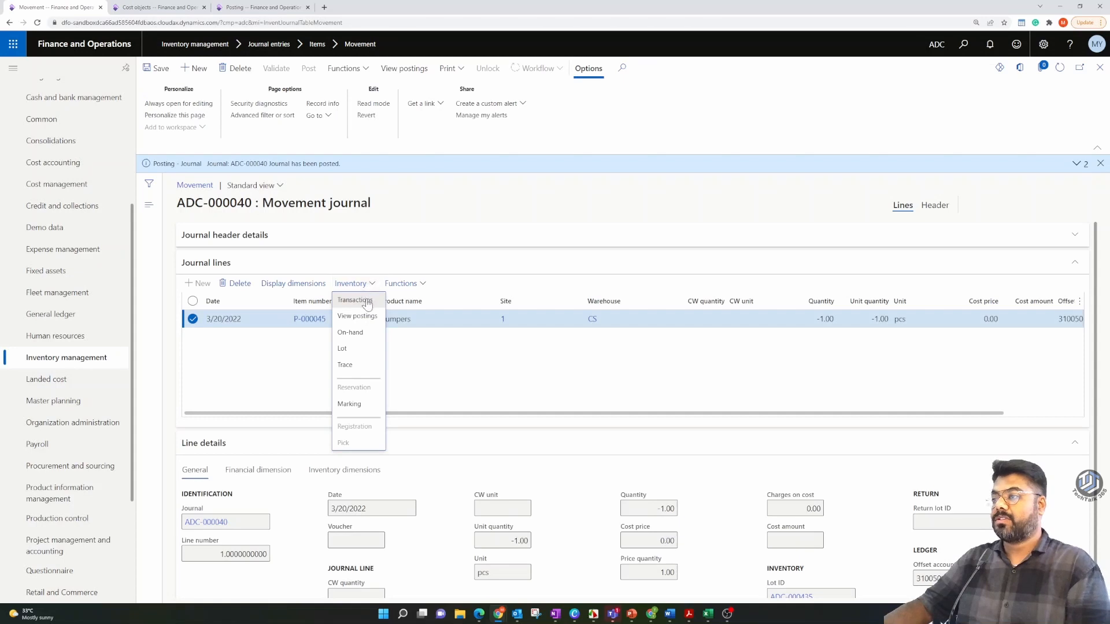
pyautogui.click(350, 299)
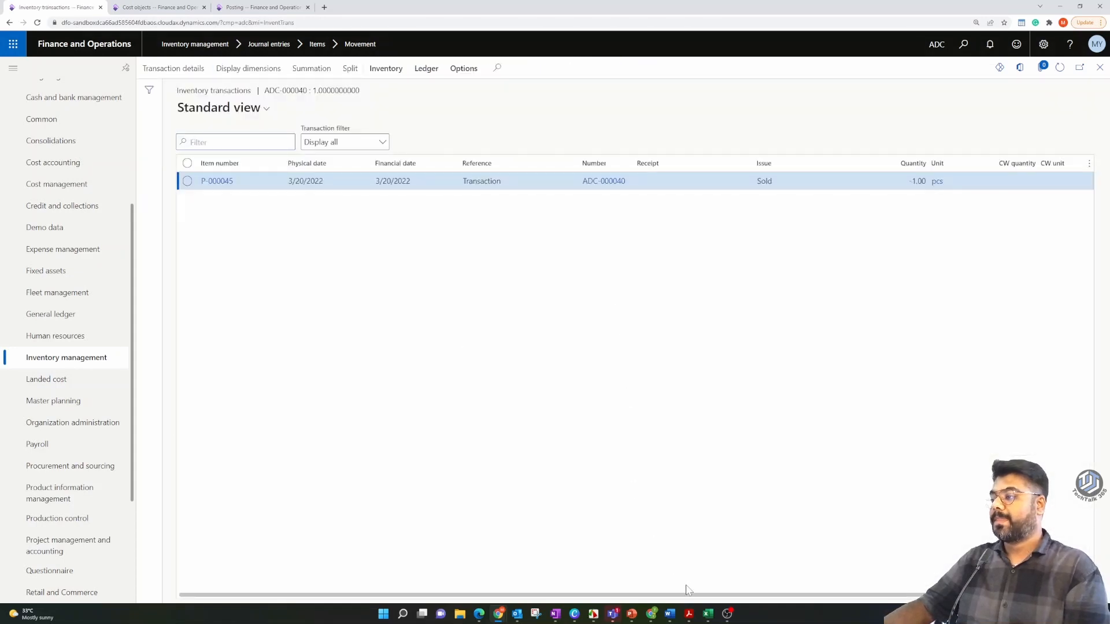
pyautogui.moveTo(688, 595); pyautogui.dragTo(748, 594)
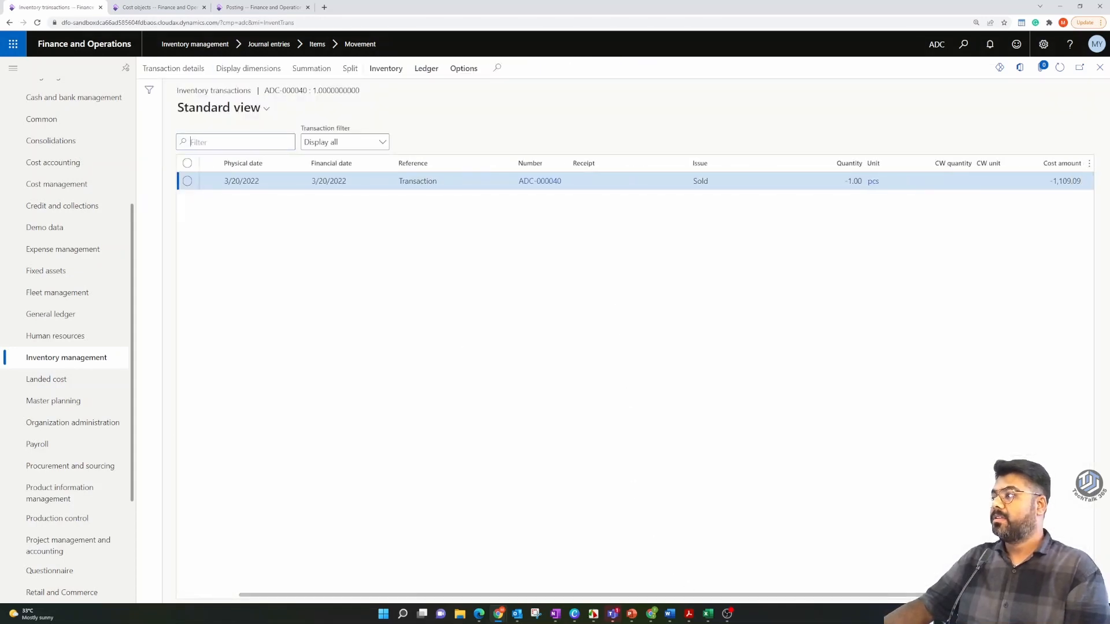
pyautogui.click(1051, 181)
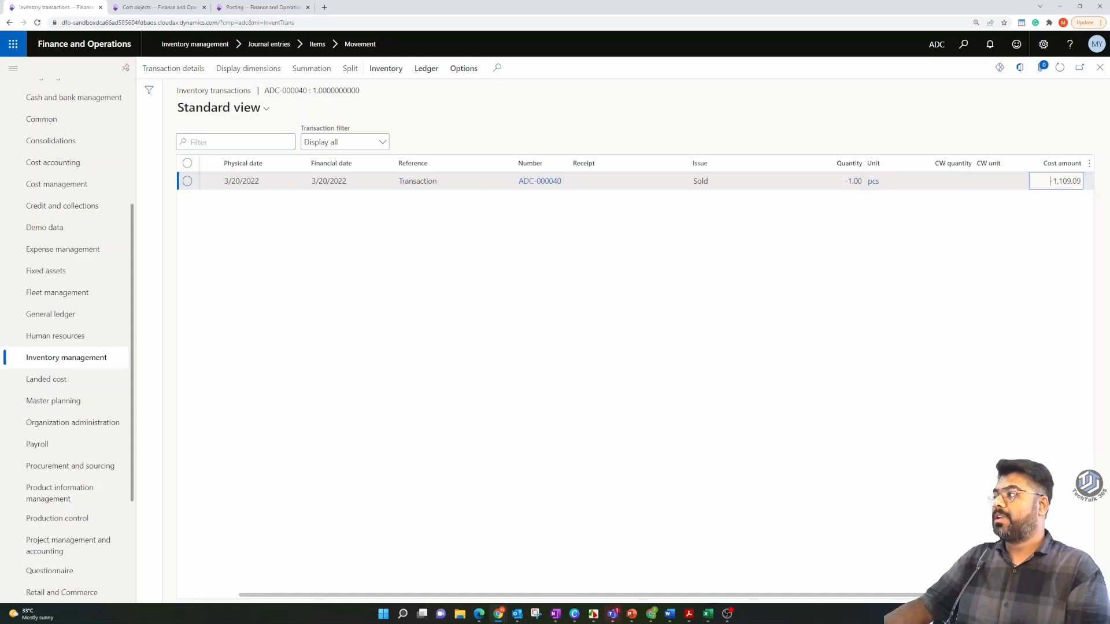
pyautogui.click(1100, 68)
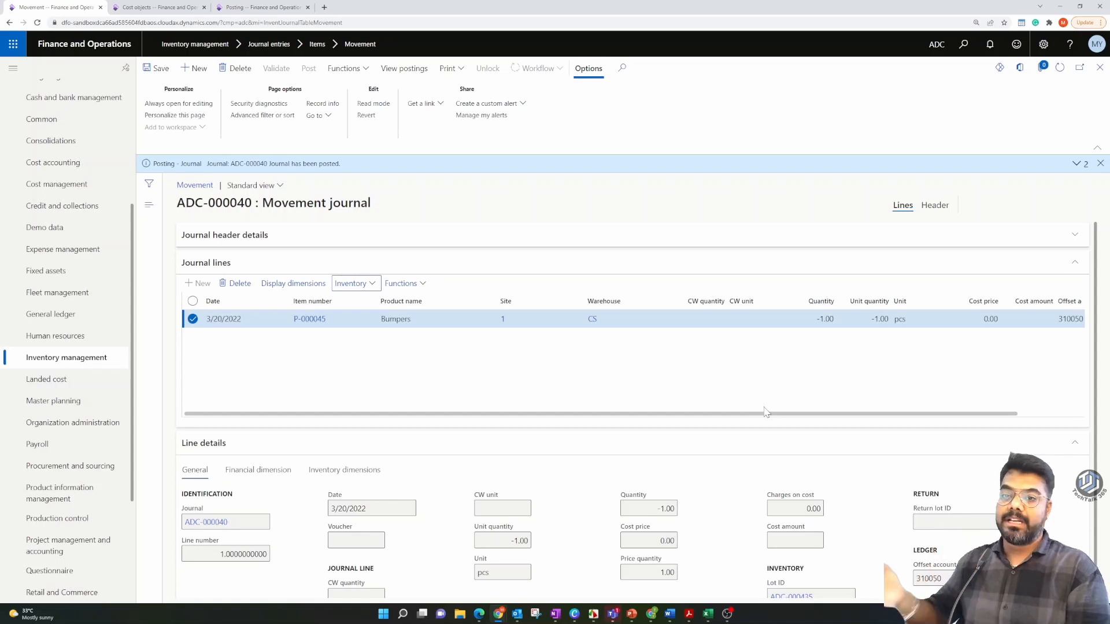
# Step: Compare the Bumpers cost objects with the posted movement journal, and return to the released product details
pyautogui.click(178, 7)
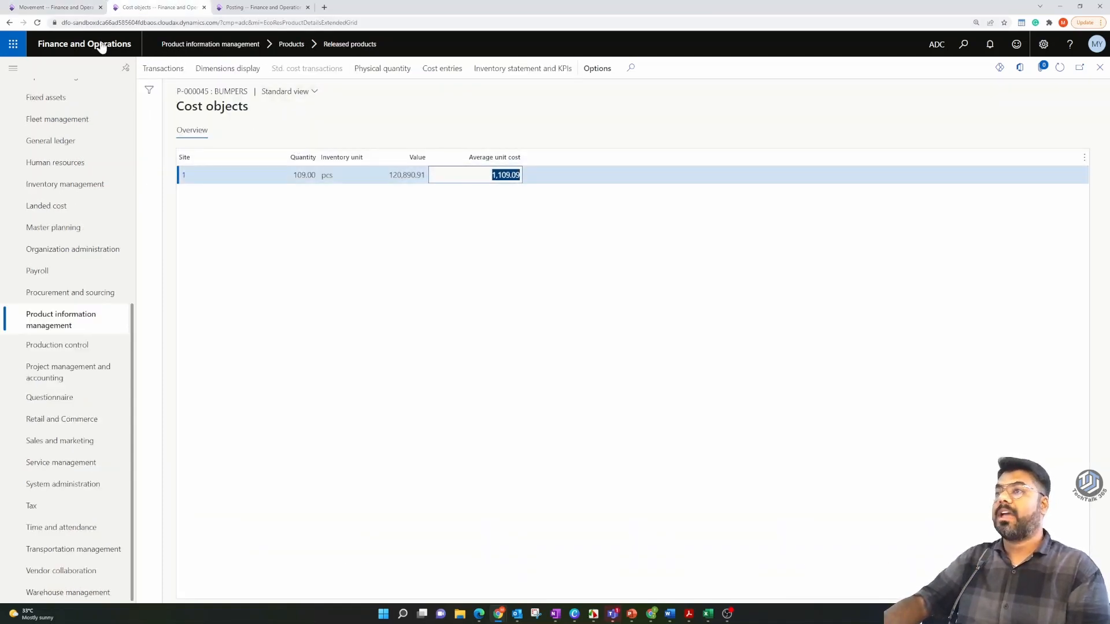
pyautogui.click(72, 7)
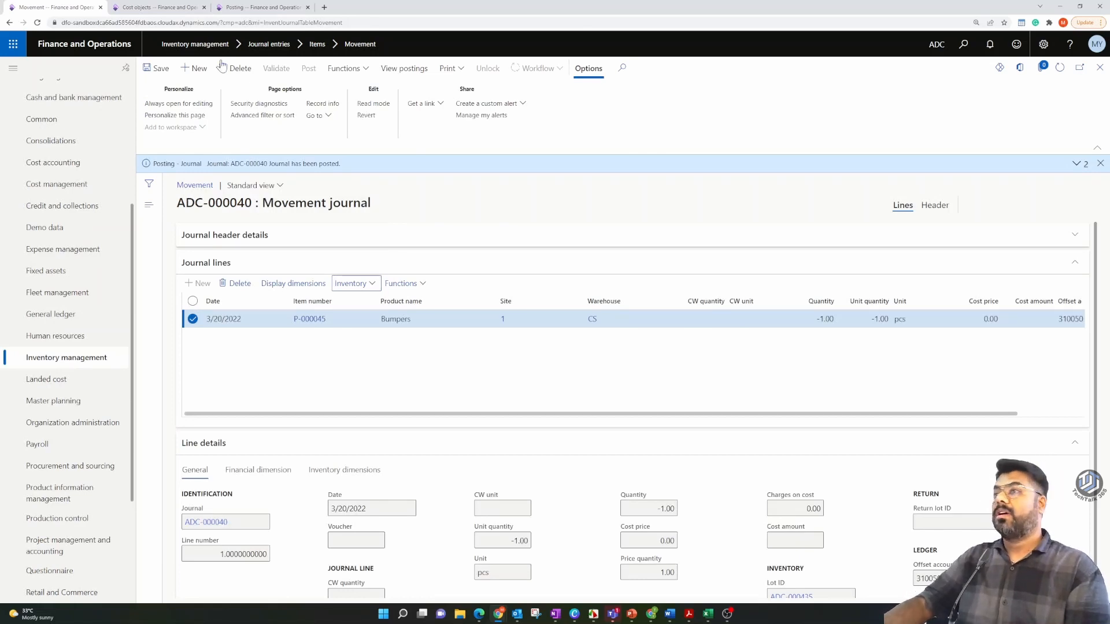
pyautogui.click(174, 8)
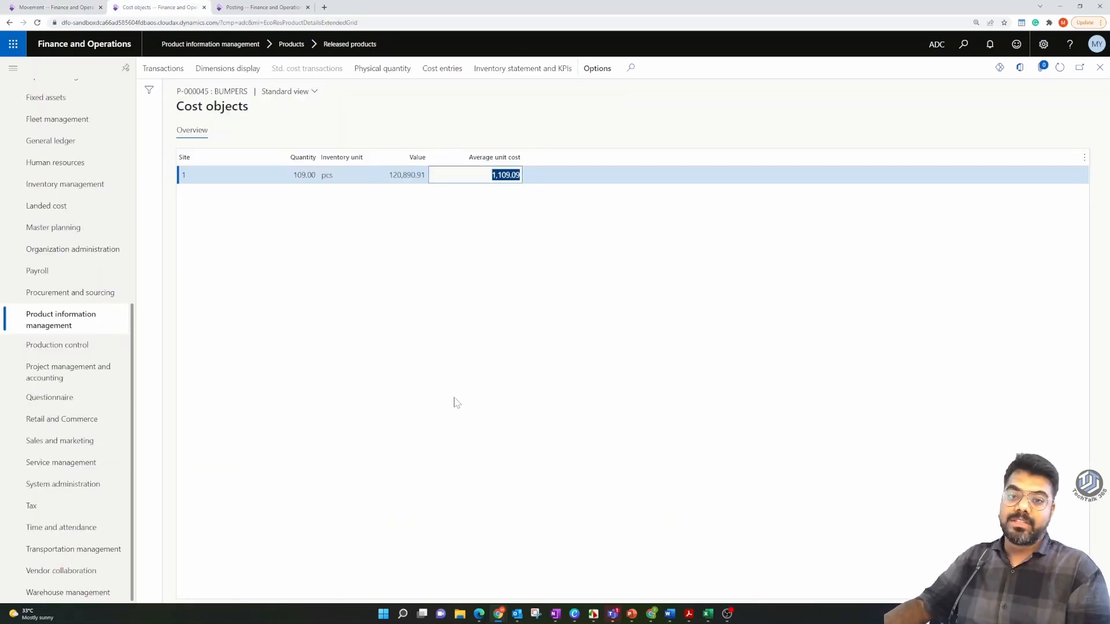
pyautogui.click(1100, 67)
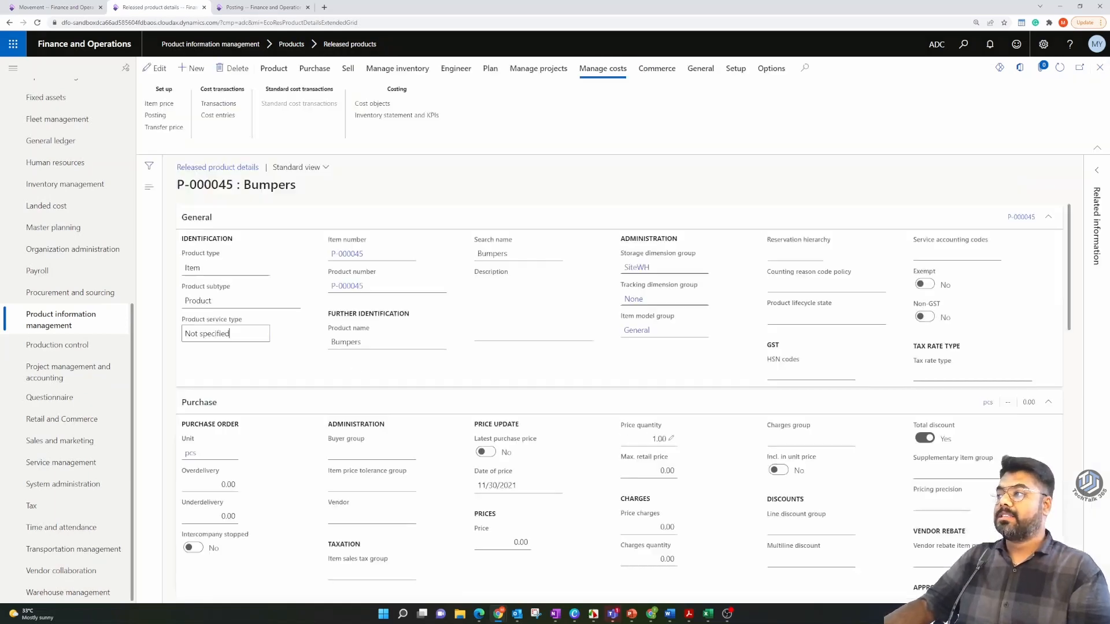
# Step: Edit the Bumpers product's Manage costs settings, setting the cost price to 1200.00 and turning on Latest cost price
pyautogui.scroll(-15, 386, 445)
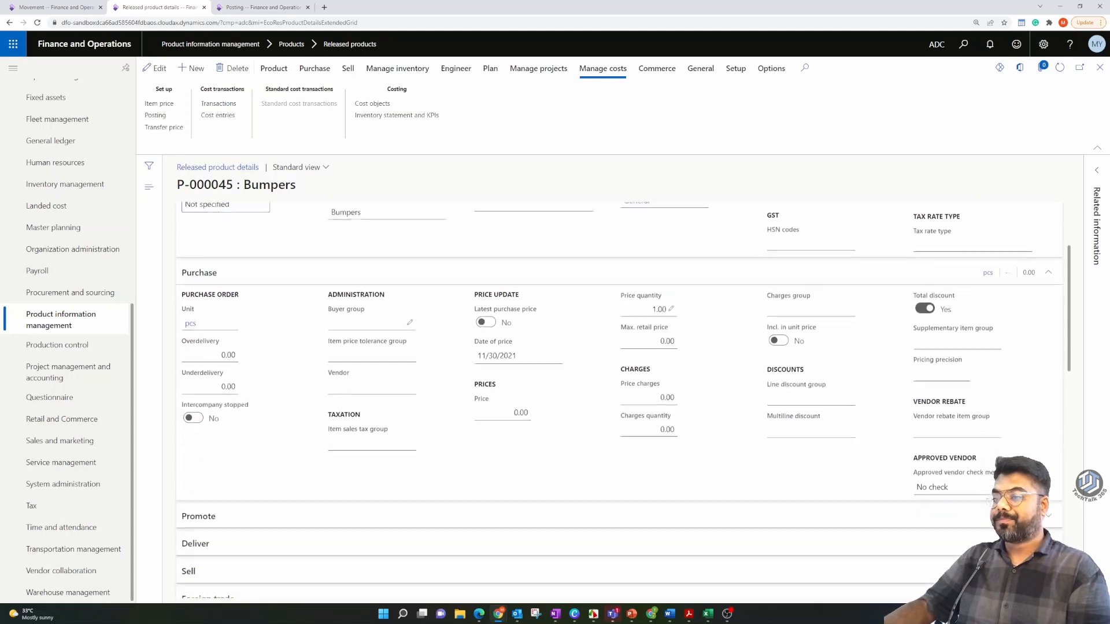
pyautogui.scroll(-3, 279, 446)
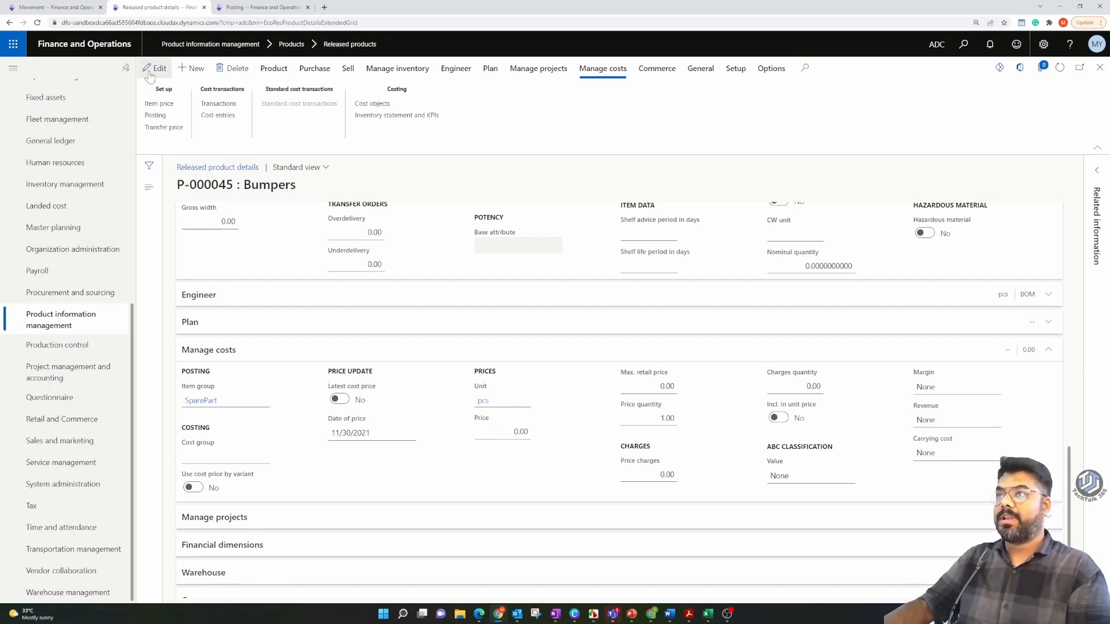
pyautogui.scroll(-11, 534, 498)
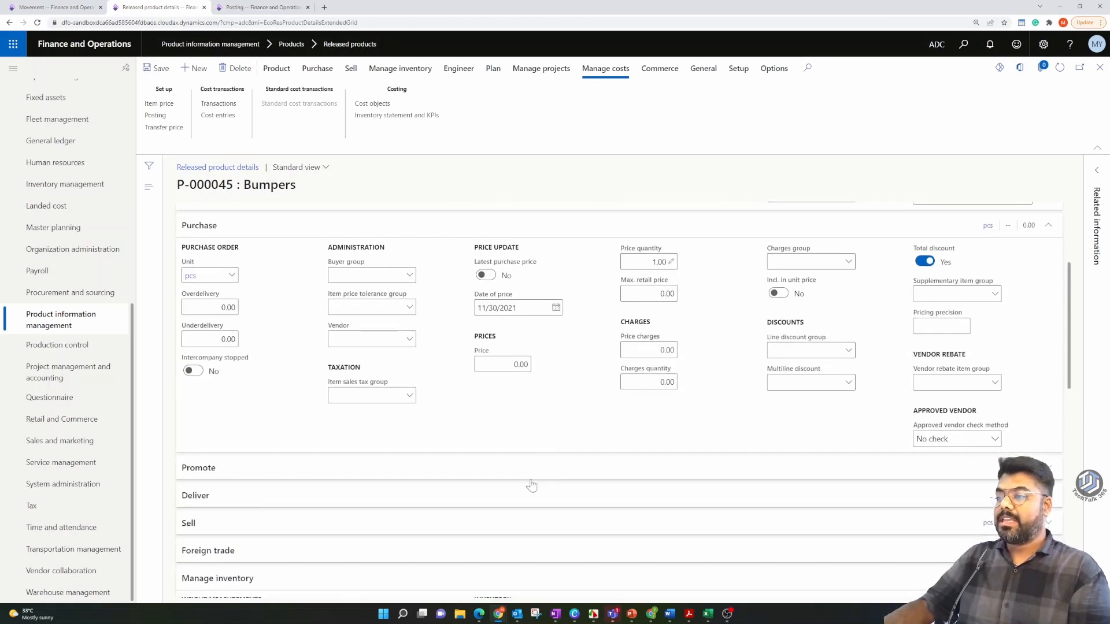
pyautogui.scroll(-1, 533, 484)
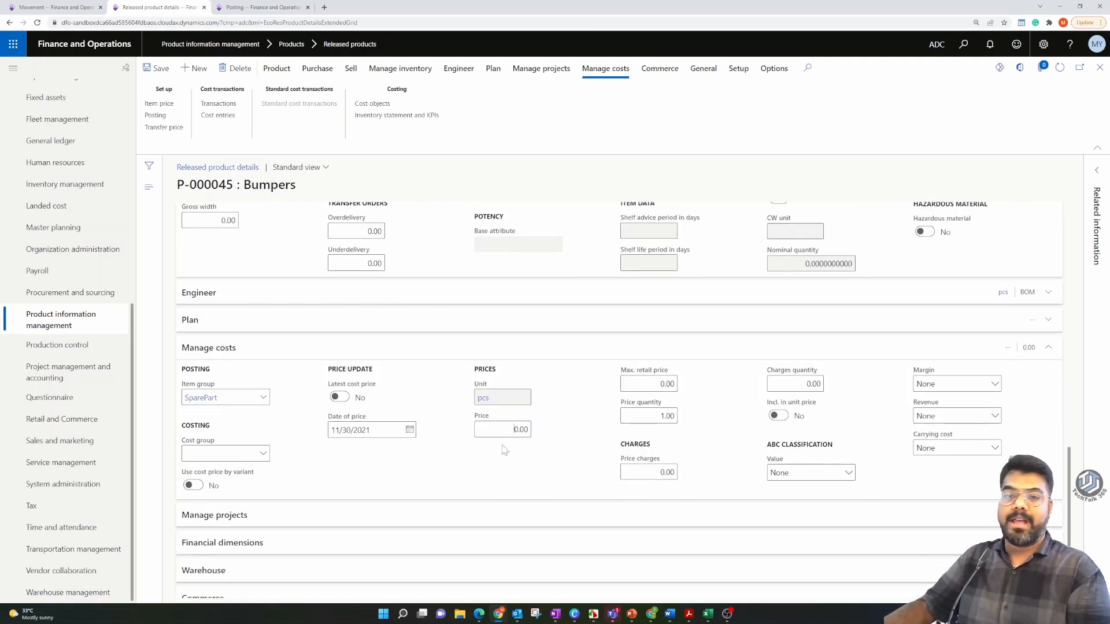
pyautogui.click(340, 398)
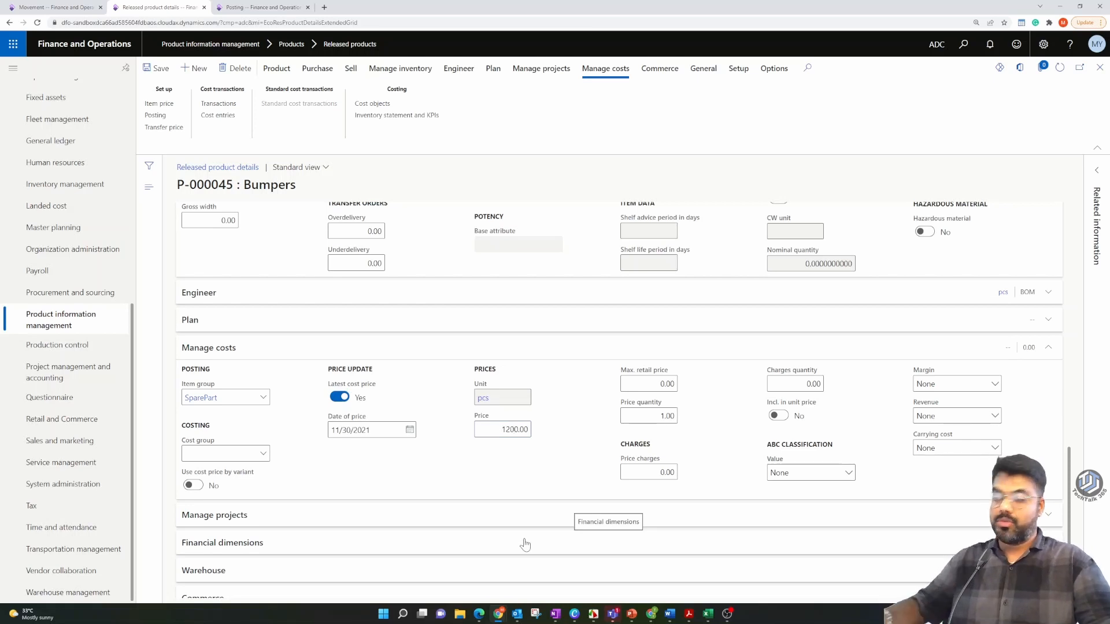
# Step: Create a new movement journal with the name Movjornl for warehouse CS on site 1
pyautogui.click(517, 465)
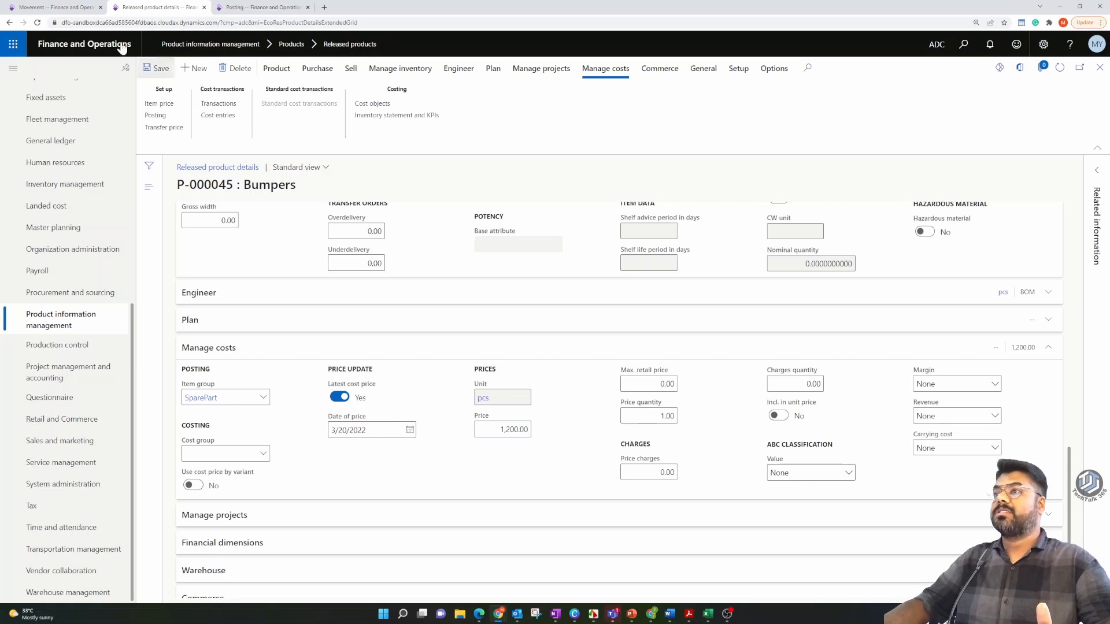
pyautogui.click(55, 7)
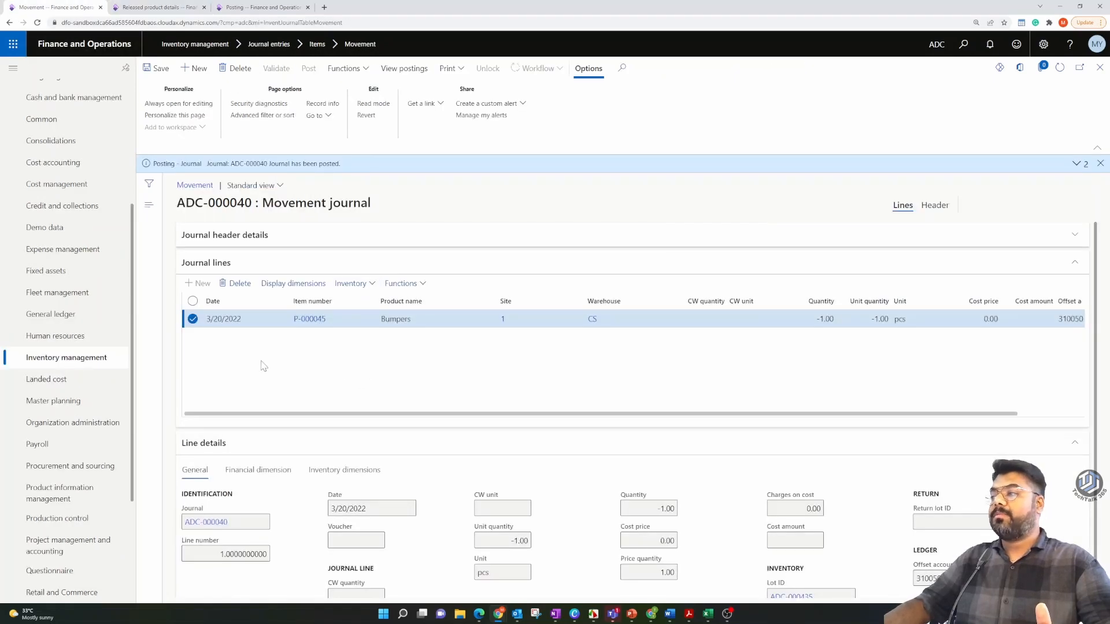
pyautogui.click(1100, 68)
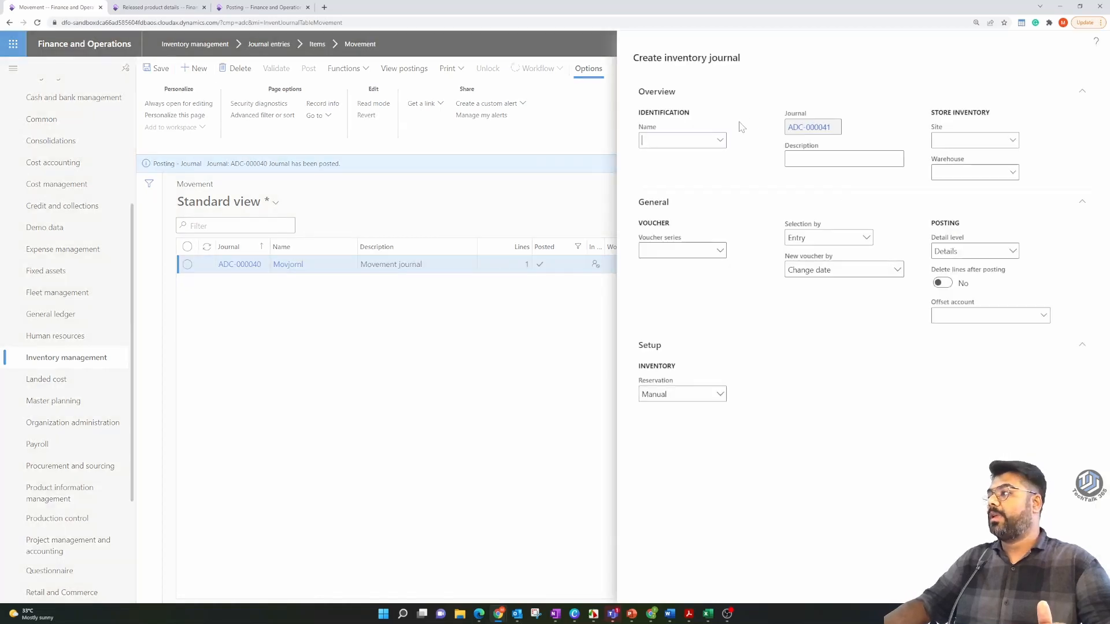
pyautogui.click(720, 140)
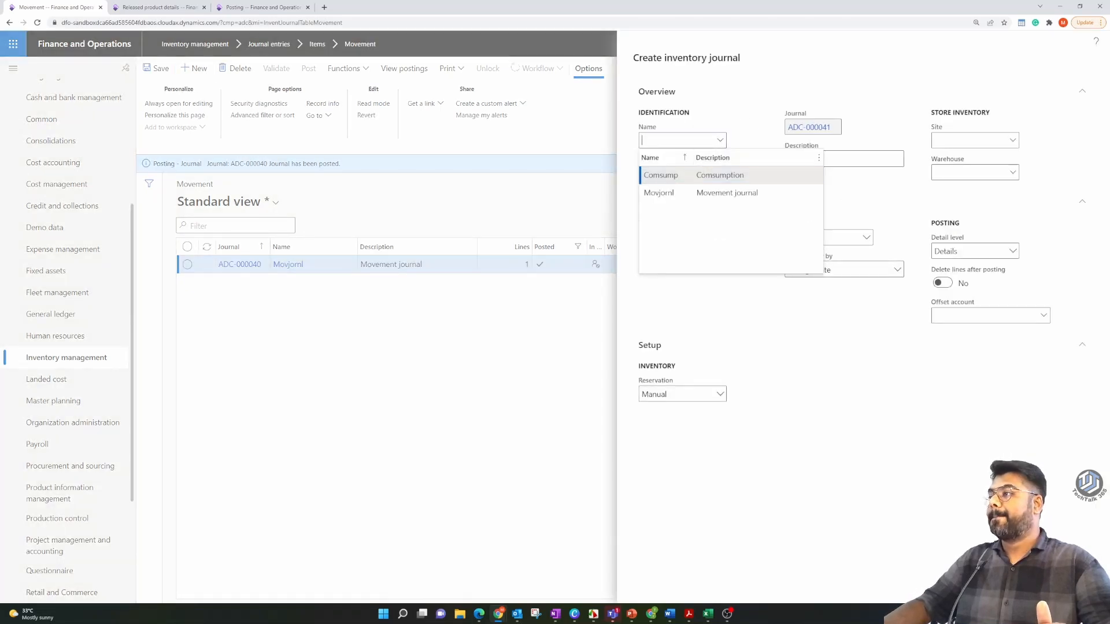
pyautogui.click(659, 192)
pyautogui.click(1013, 174)
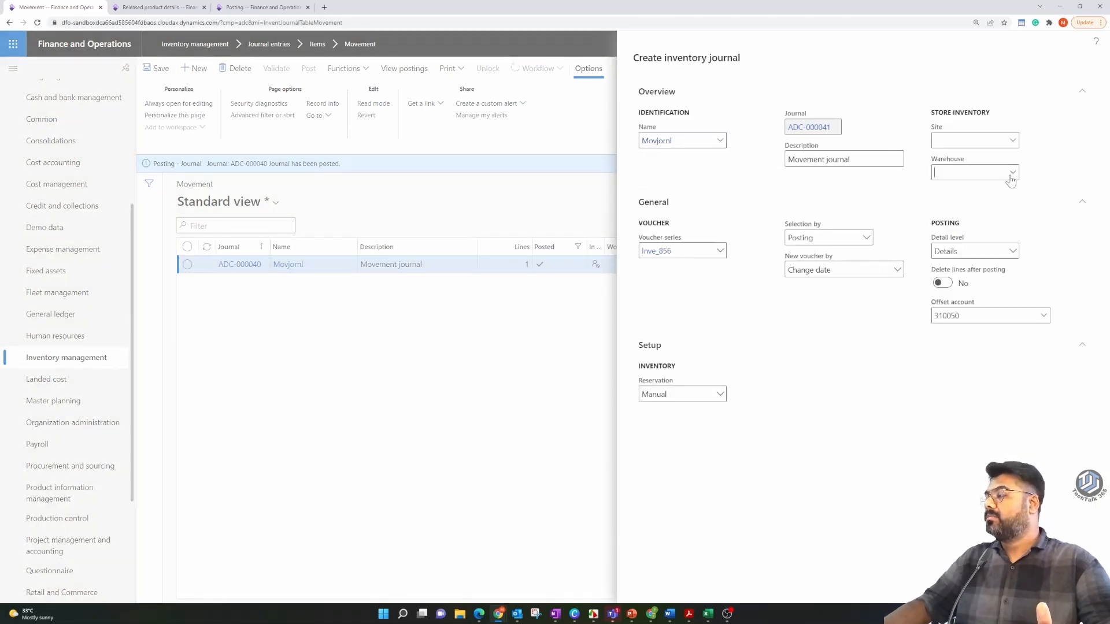
pyautogui.click(724, 207)
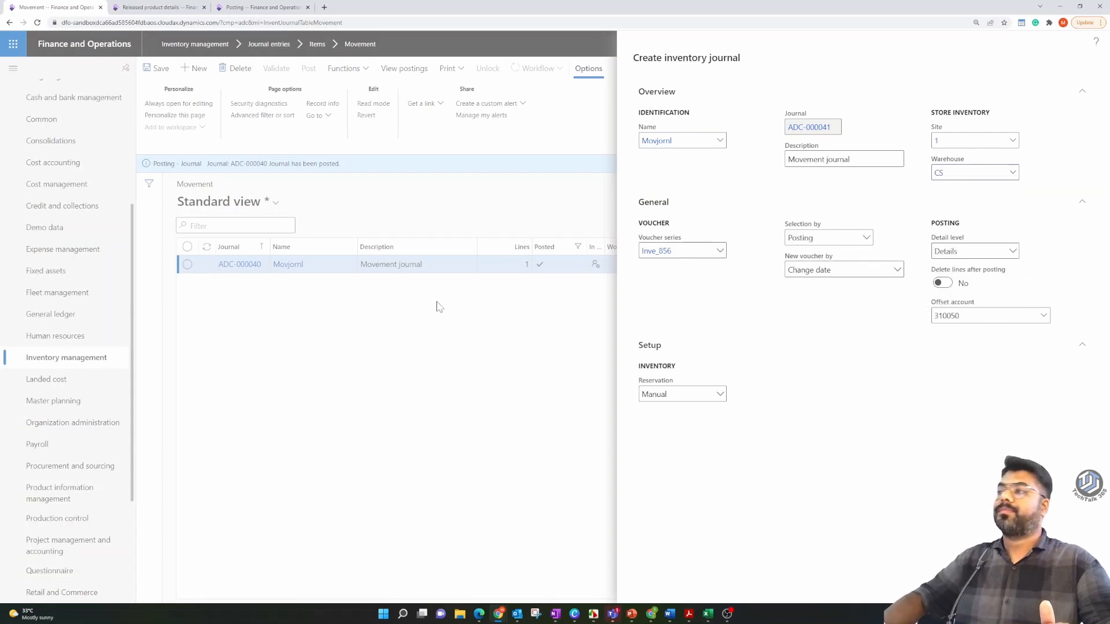
# Step: Add a line for item P-000045 with quantity -1 to the new journal, post it, and check the line's cost price and amount
pyautogui.click(205, 284)
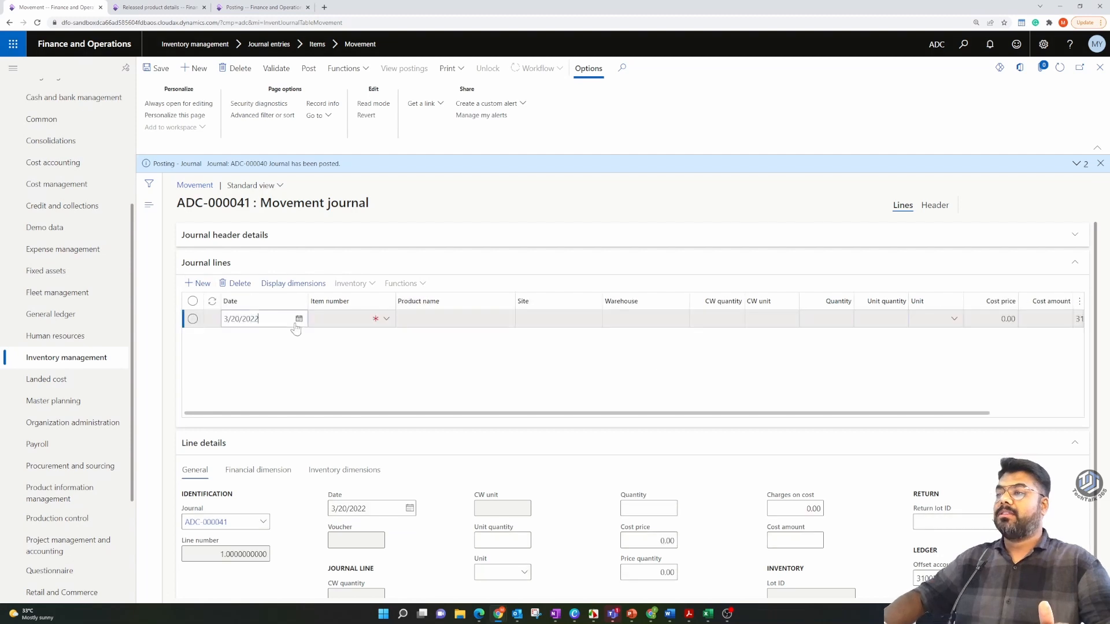
pyautogui.click(382, 319)
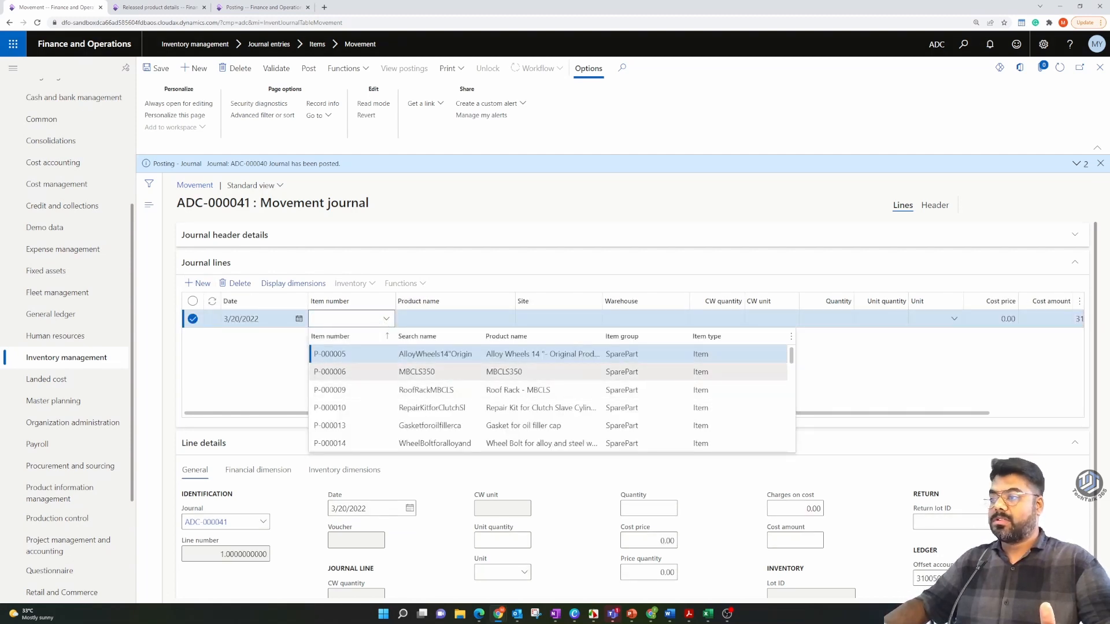
pyautogui.write('P-000045')
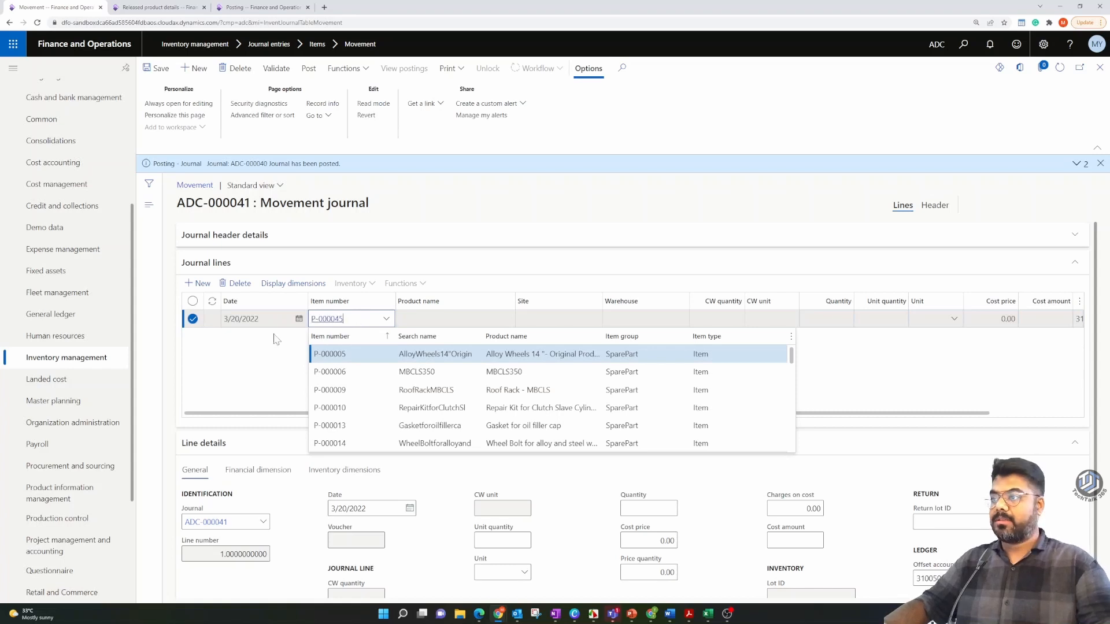
pyautogui.click(275, 337)
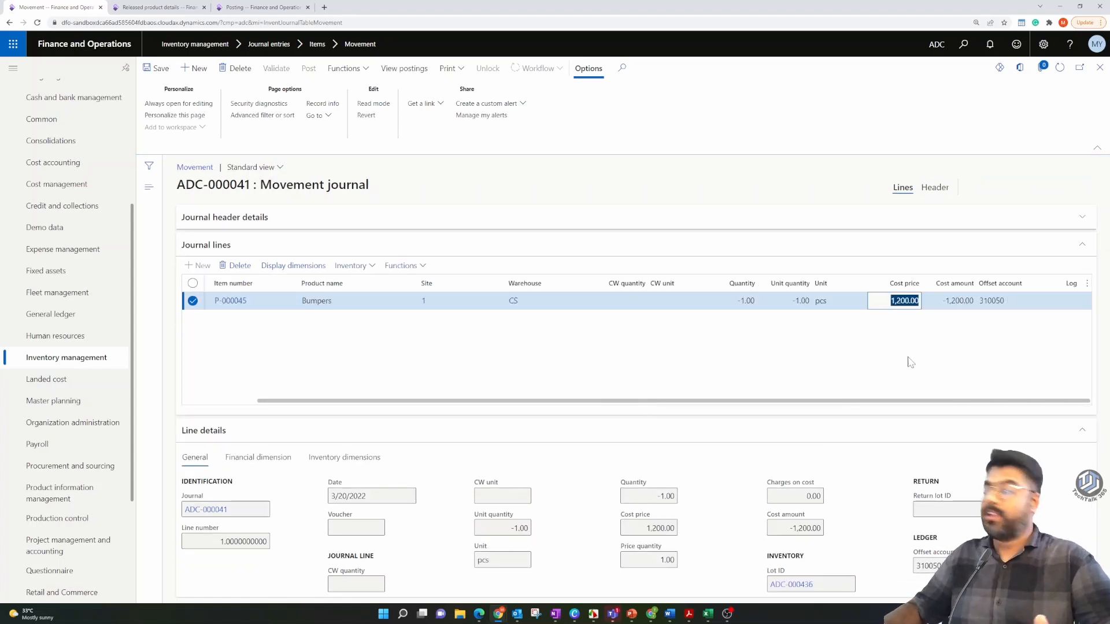
pyautogui.press('Tab')
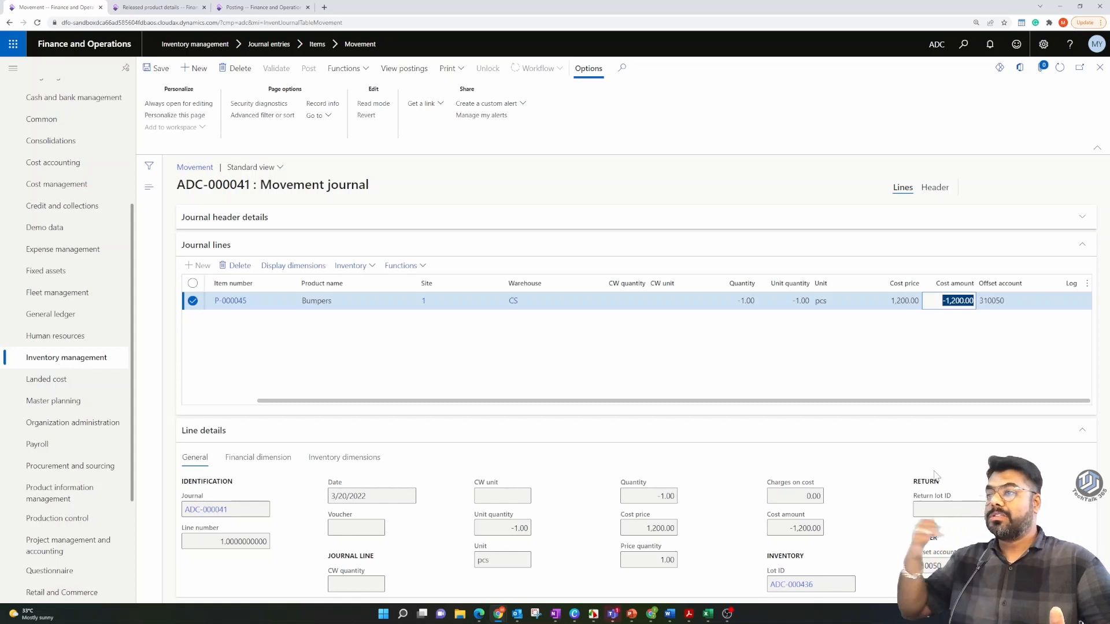
pyautogui.click(927, 306)
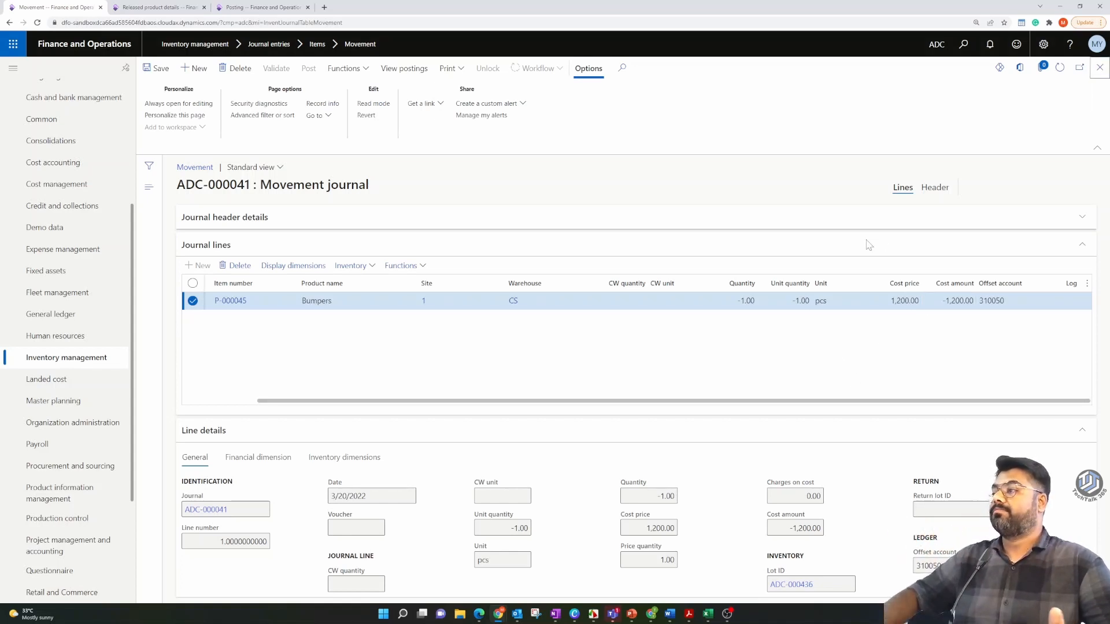
# Step: Leave the posted journal and create another Movjornl movement journal for site 1, warehouse CS
pyautogui.click(1100, 67)
pyautogui.click(194, 69)
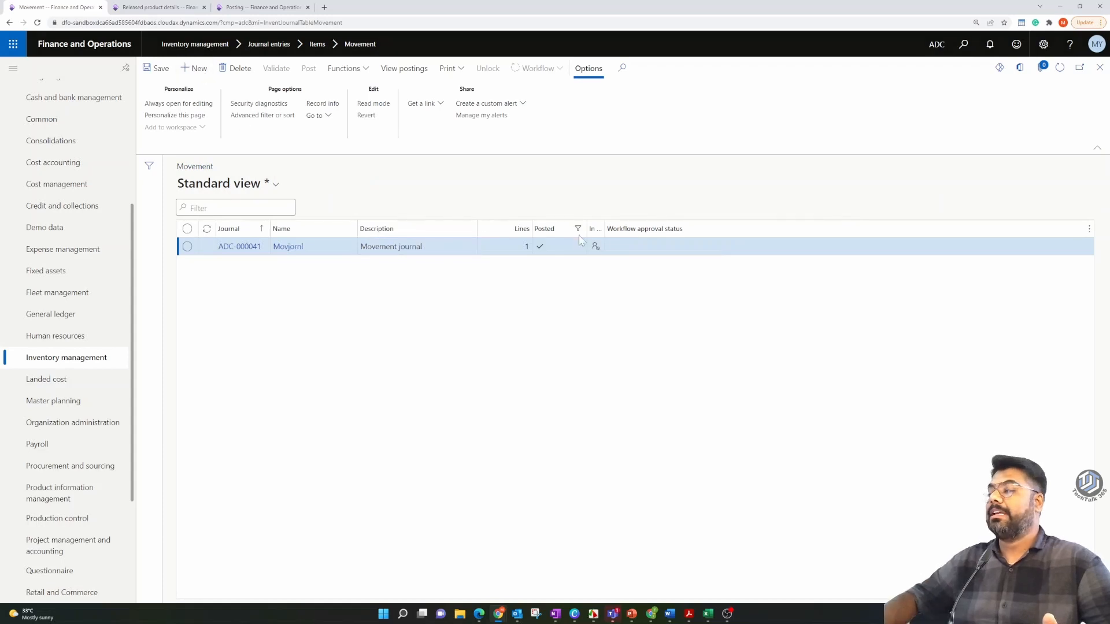
pyautogui.click(720, 141)
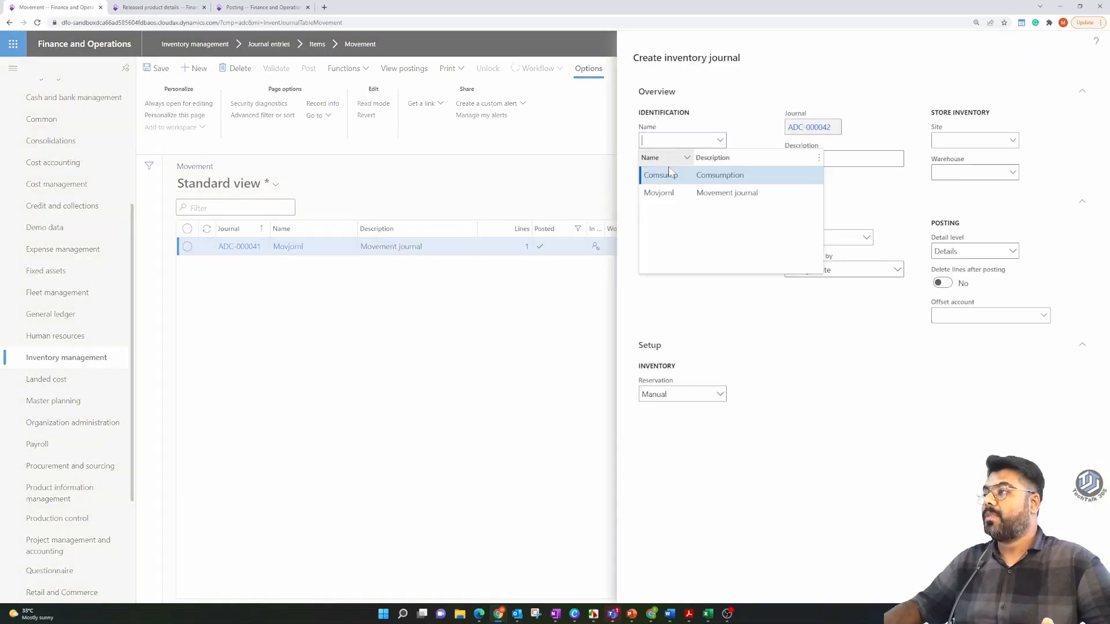
pyautogui.click(662, 193)
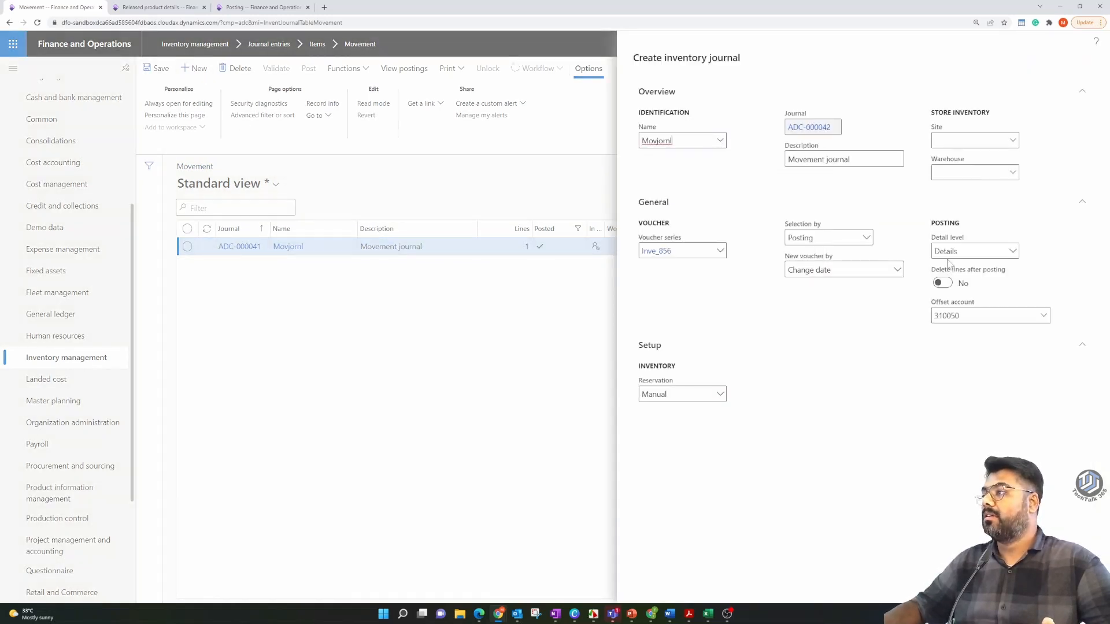
pyautogui.click(1013, 174)
pyautogui.click(752, 207)
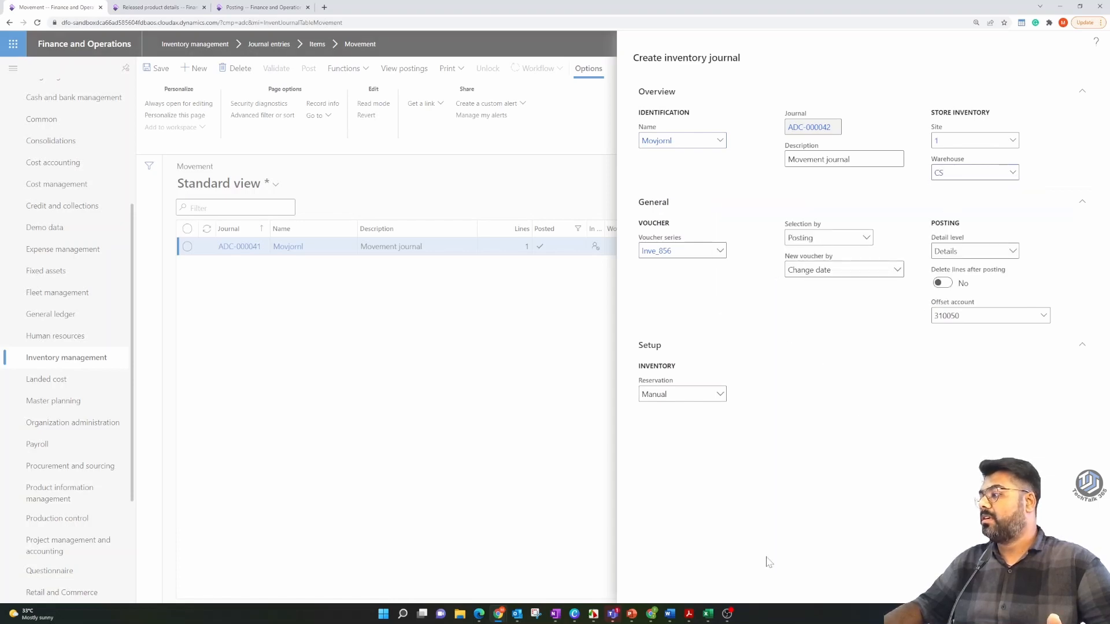
pyautogui.click(1009, 584)
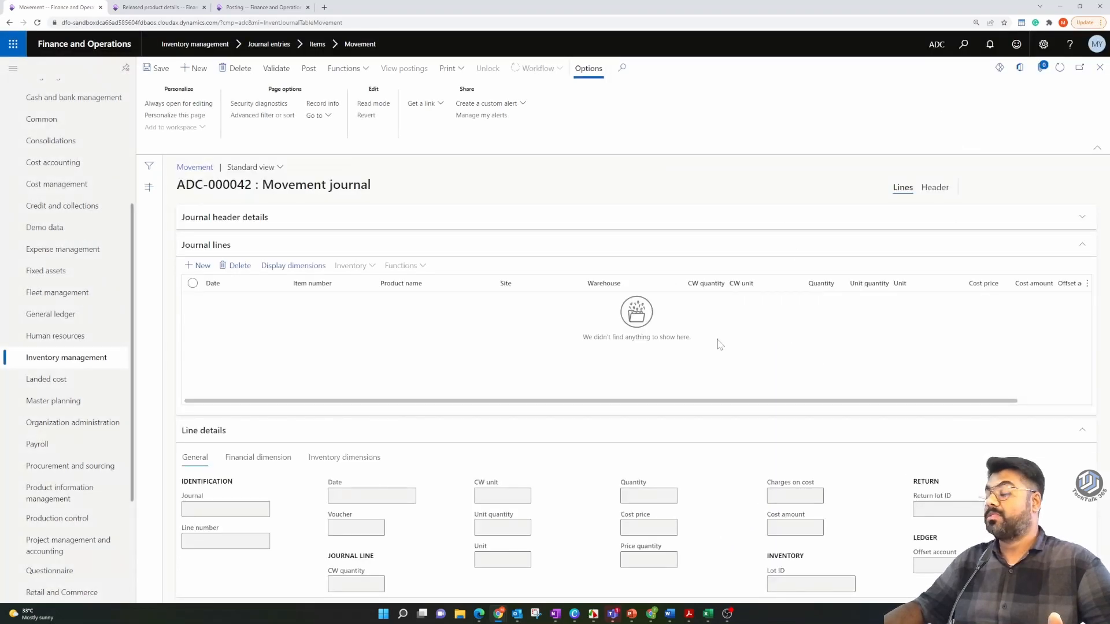
# Step: Add a line for the Bumpers item P-000045 to the journal and check its default cost price
pyautogui.click(197, 266)
pyautogui.click(389, 303)
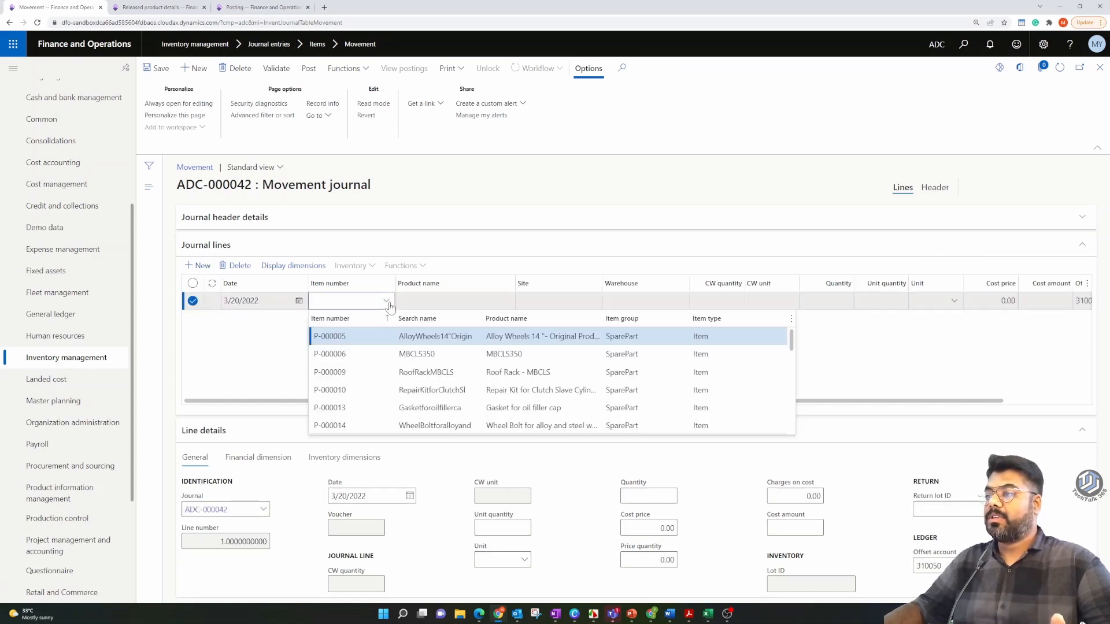
pyautogui.scroll(-5, 405, 369)
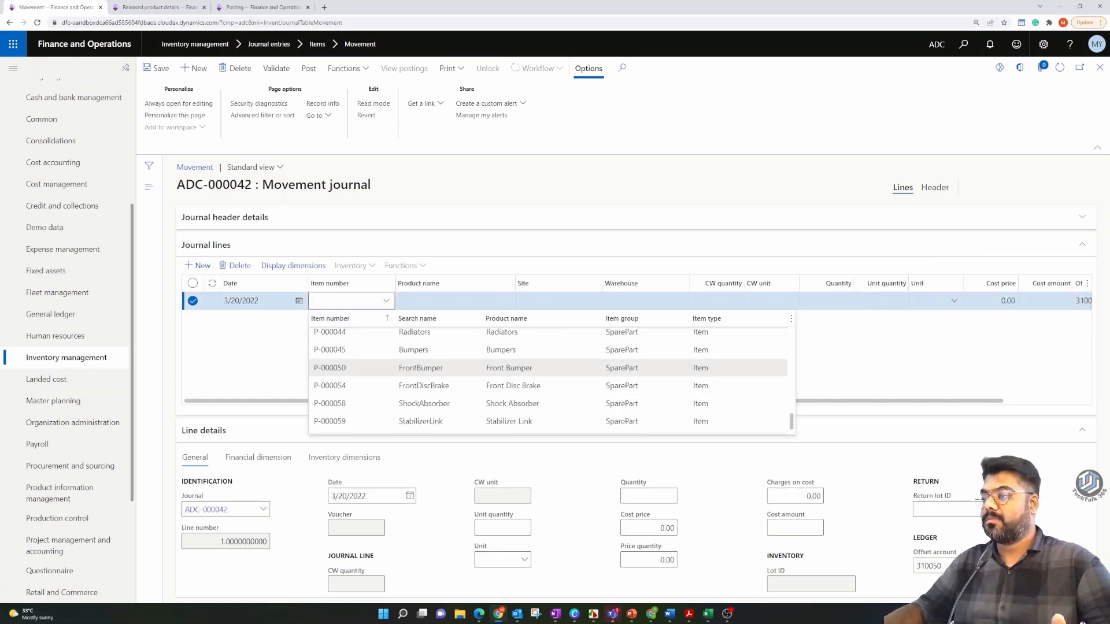
pyautogui.scroll(-3, 404, 370)
pyautogui.scroll(2, 425, 372)
pyautogui.scroll(-1, 425, 372)
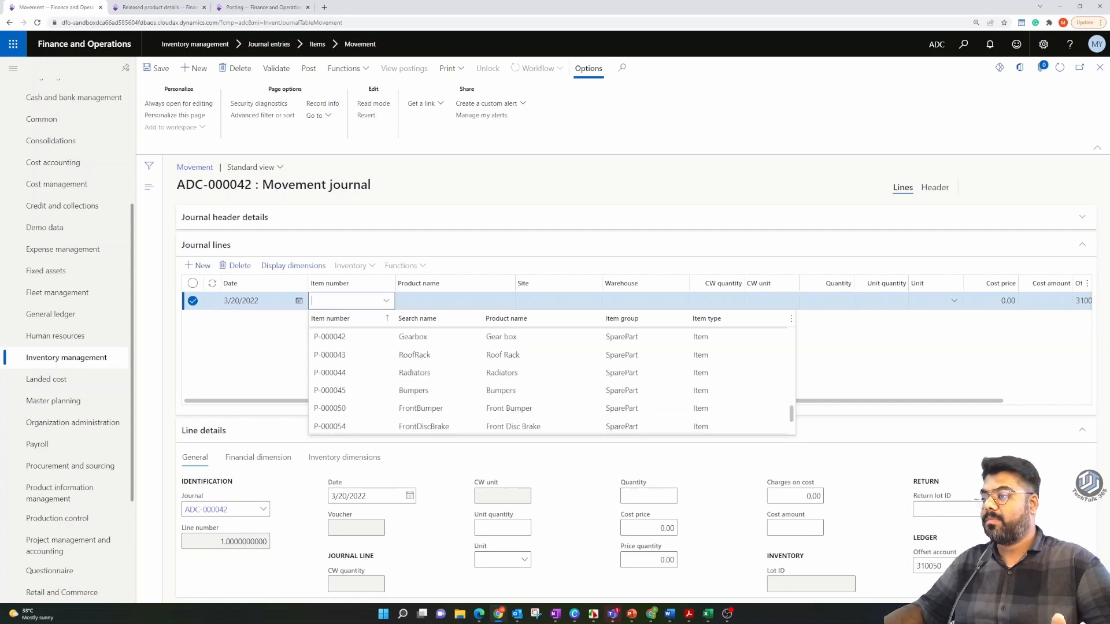
pyautogui.click(427, 395)
pyautogui.moveTo(697, 403); pyautogui.dragTo(913, 407)
pyautogui.click(904, 300)
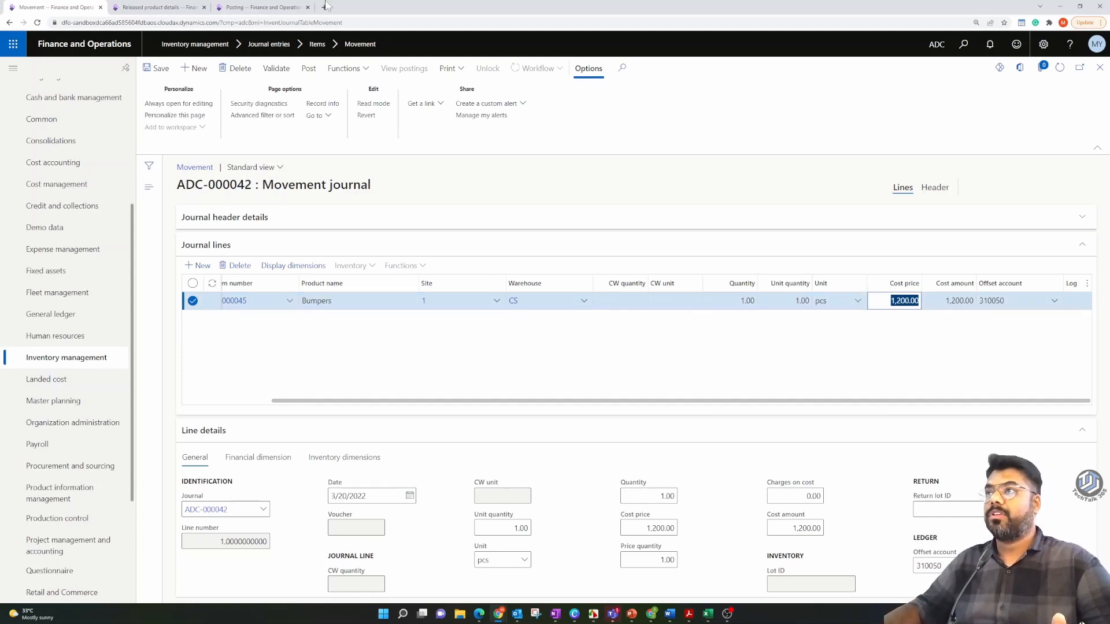
# Step: Start a pending item price for the Bumpers product with costing type Planned cost, price type Cost and version Ver1
pyautogui.click(168, 6)
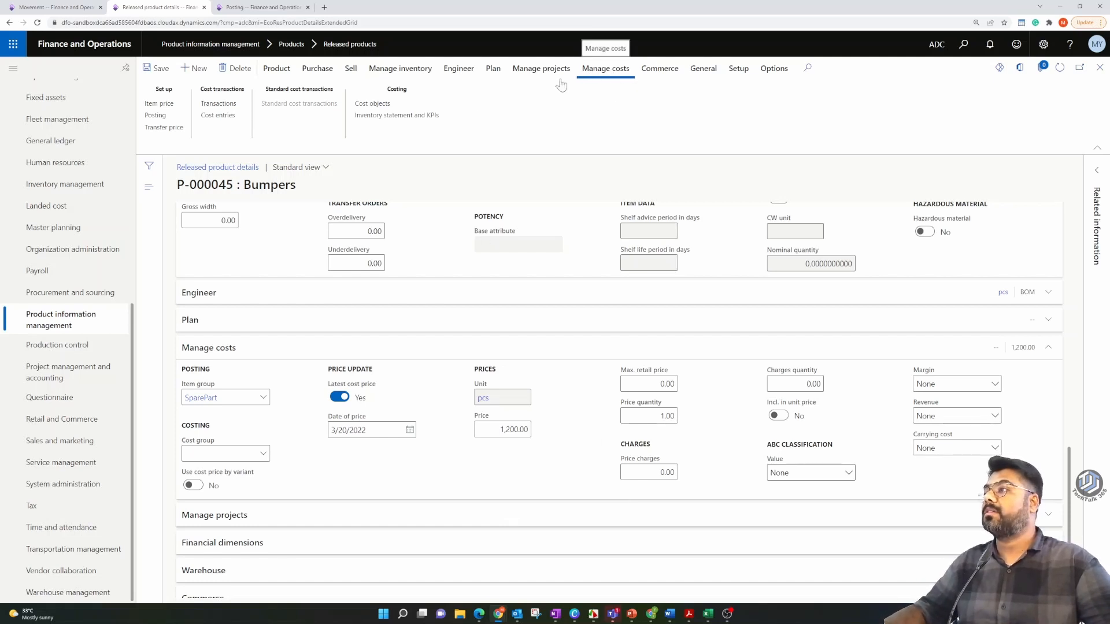
pyautogui.click(159, 104)
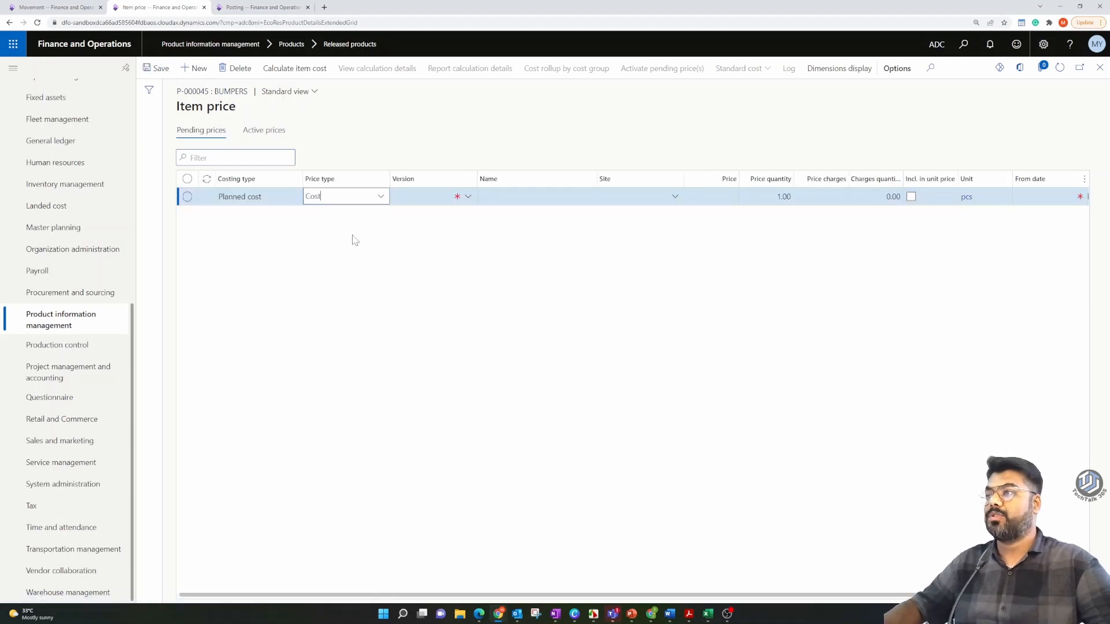
pyautogui.click(468, 196)
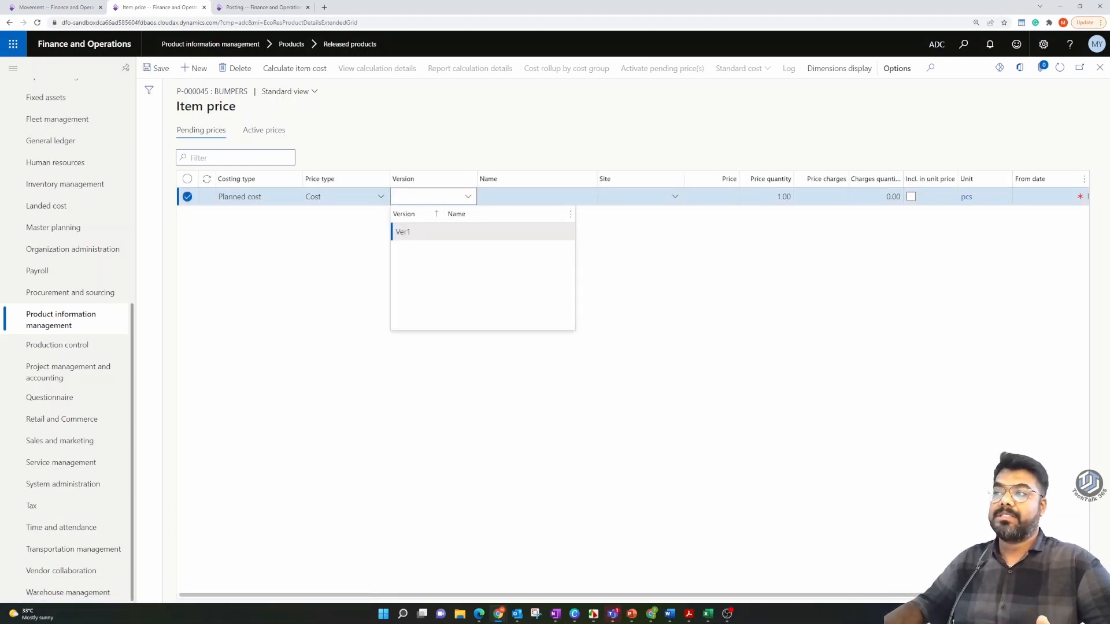
pyautogui.click(416, 231)
pyautogui.rightClick(468, 198)
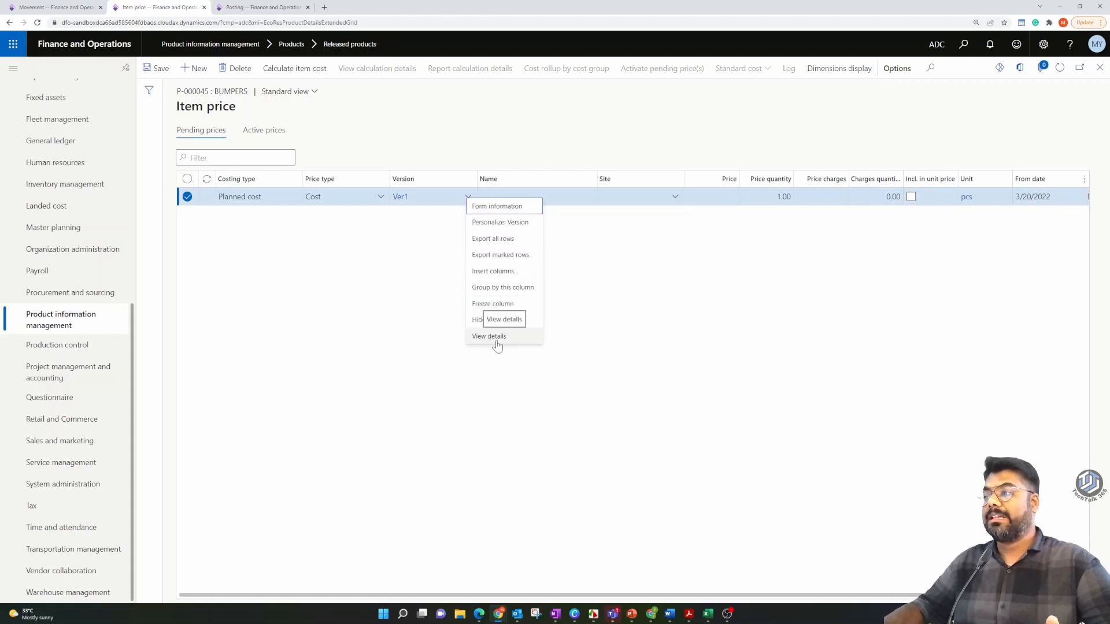
pyautogui.click(416, 335)
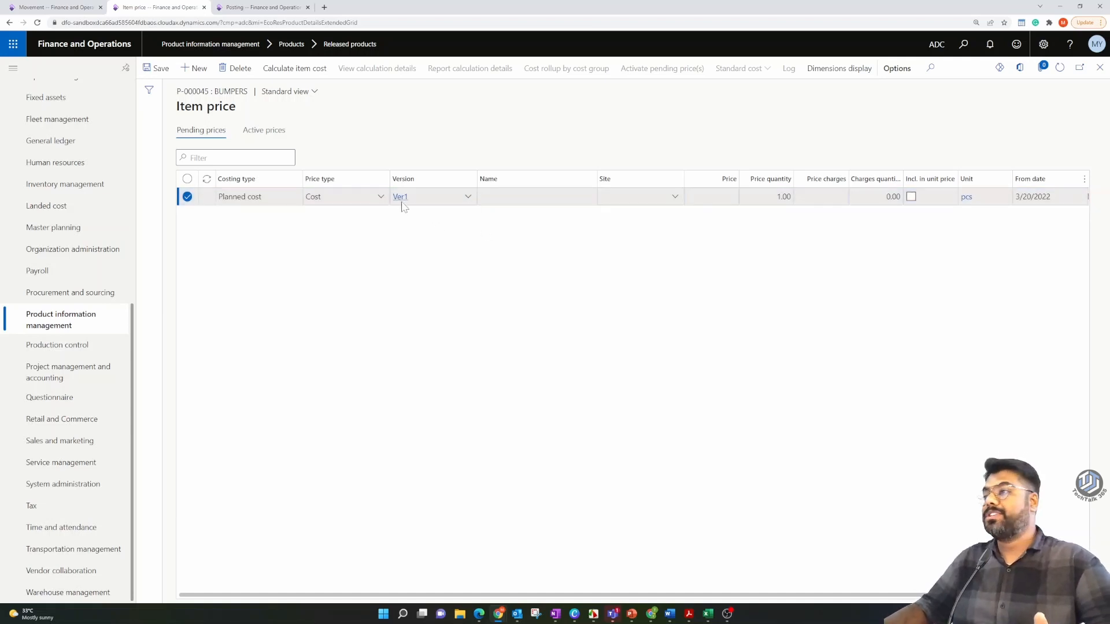
# Step: Set the pending Bumpers price to 1,100.00 for site DC1 and save it
pyautogui.click(711, 196)
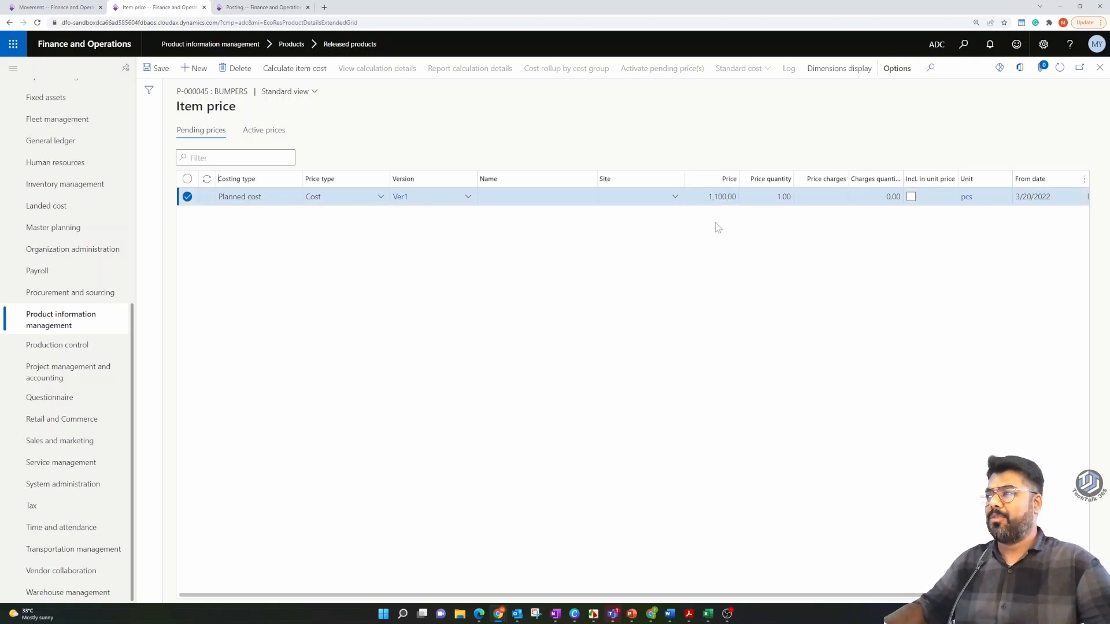
pyautogui.click(679, 196)
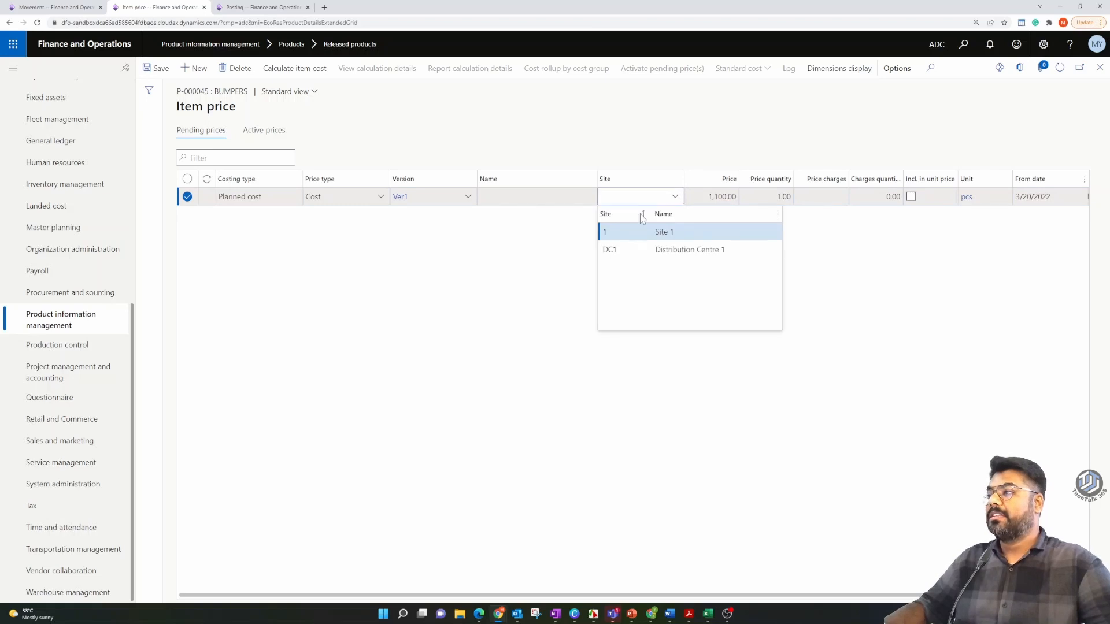
pyautogui.click(607, 248)
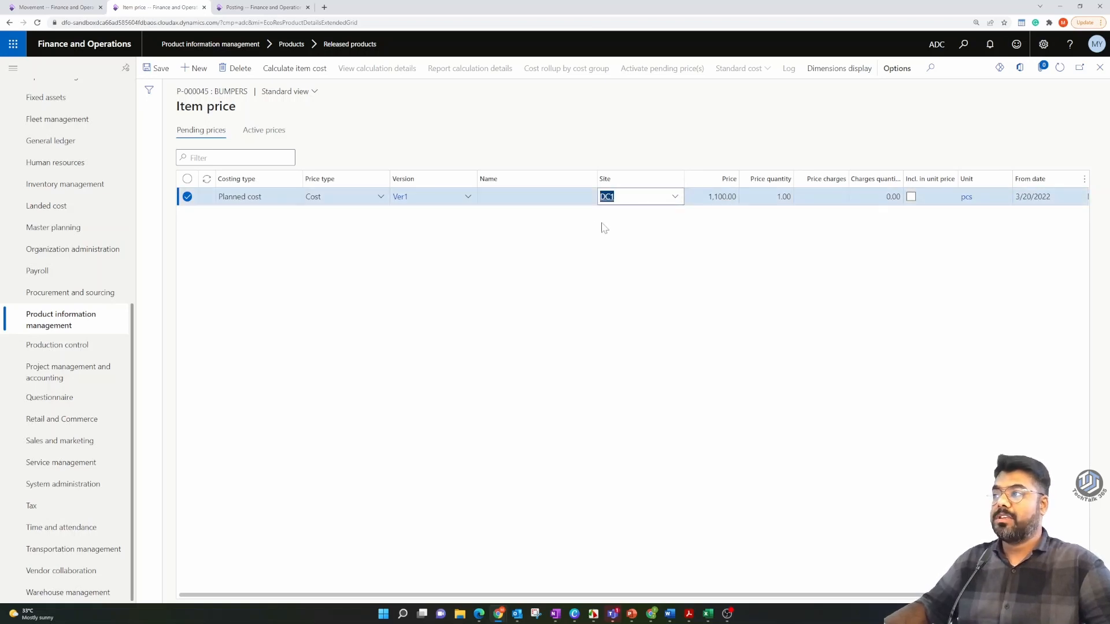
pyautogui.click(553, 331)
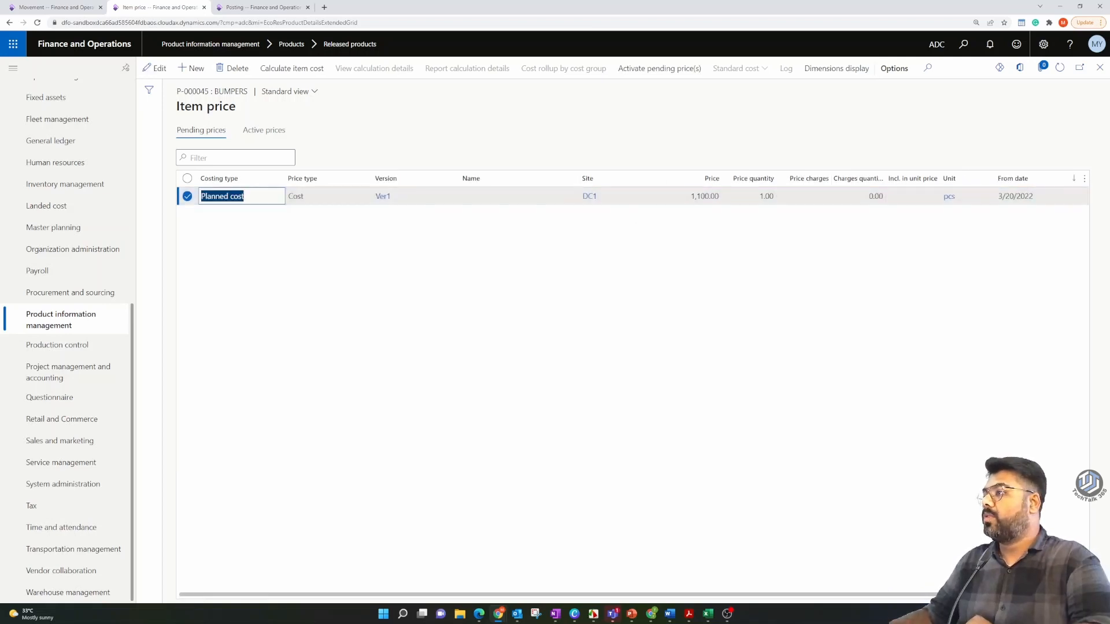
# Step: Activate the pending Bumpers price and review it among the active prices
pyautogui.click(659, 68)
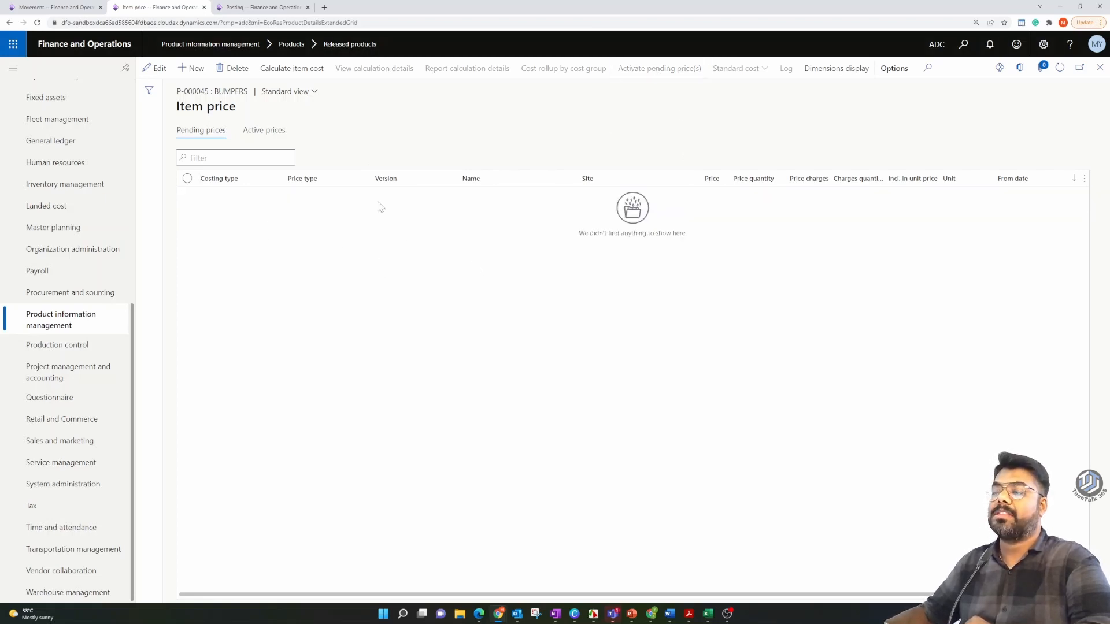
pyautogui.click(264, 129)
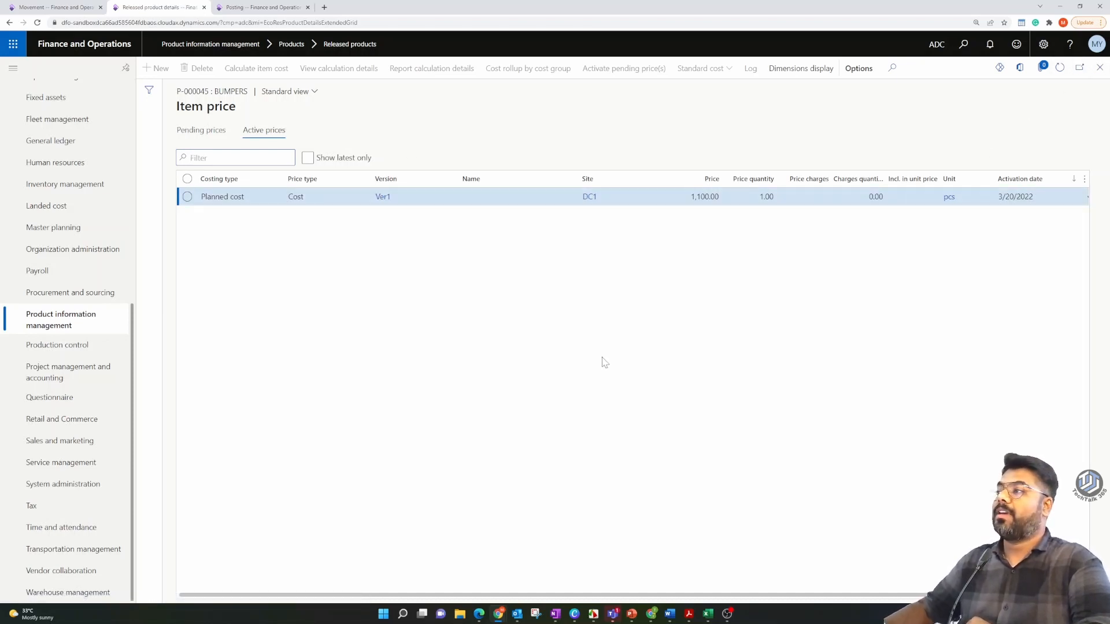
pyautogui.click(1101, 67)
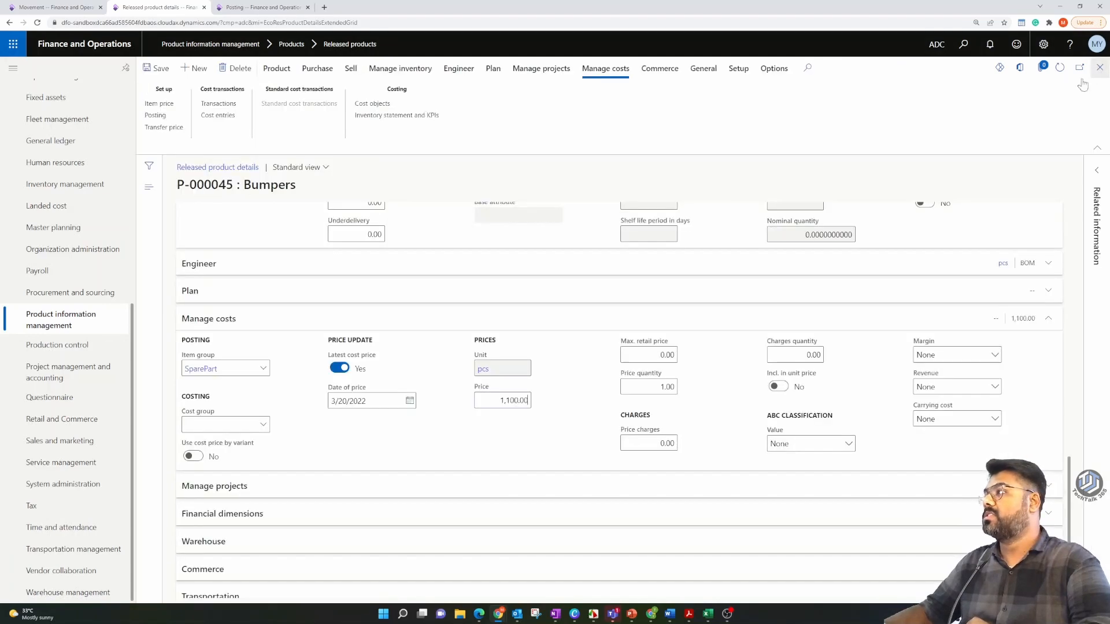
# Step: Return to the movement journal and add a second line for the Bumpers item P-000045
pyautogui.click(68, 7)
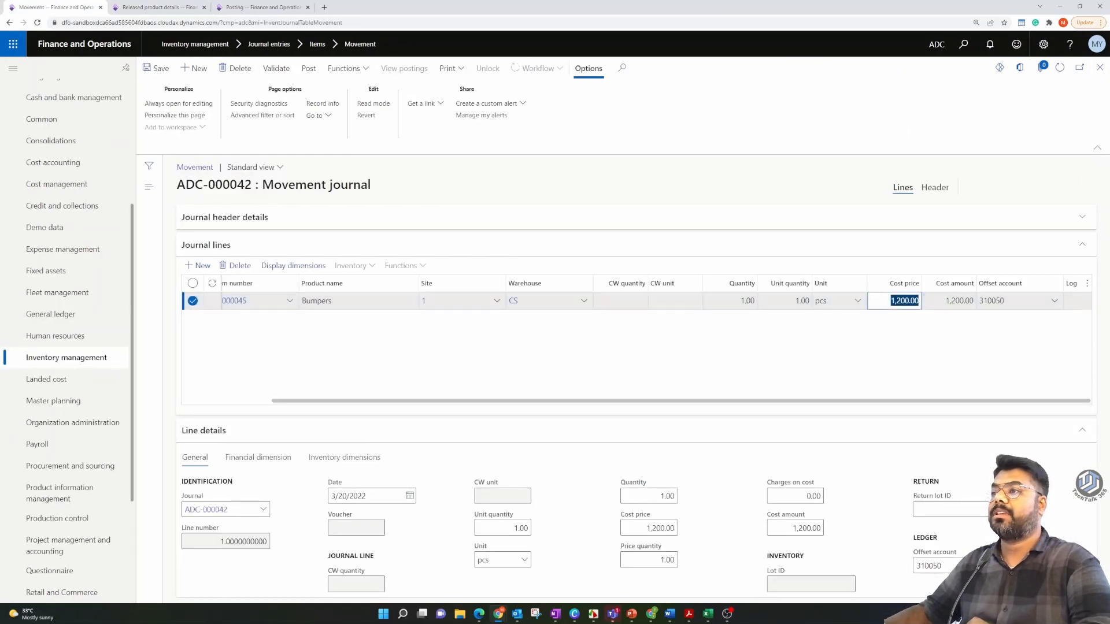
pyautogui.click(198, 265)
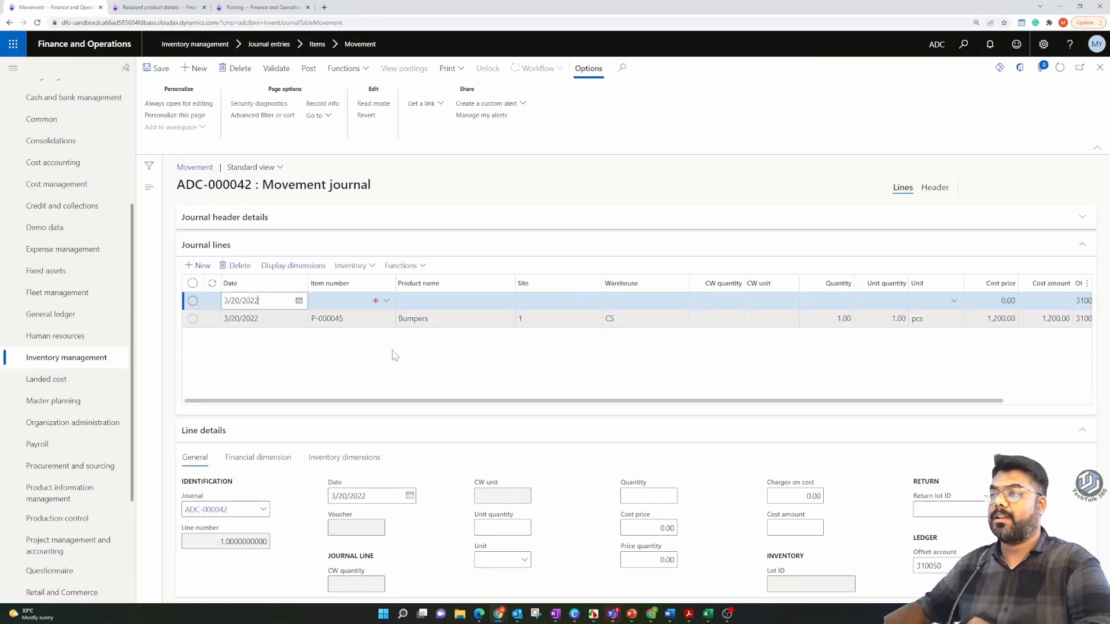
pyautogui.click(385, 303)
pyautogui.click(386, 303)
pyautogui.scroll(-5, 383, 375)
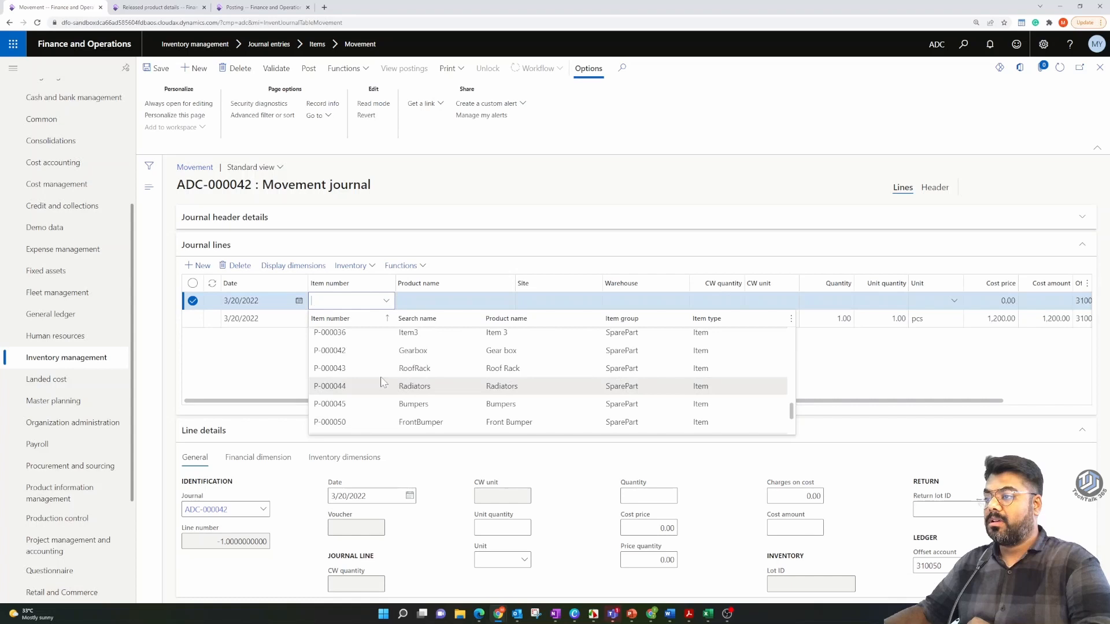
pyautogui.click(355, 404)
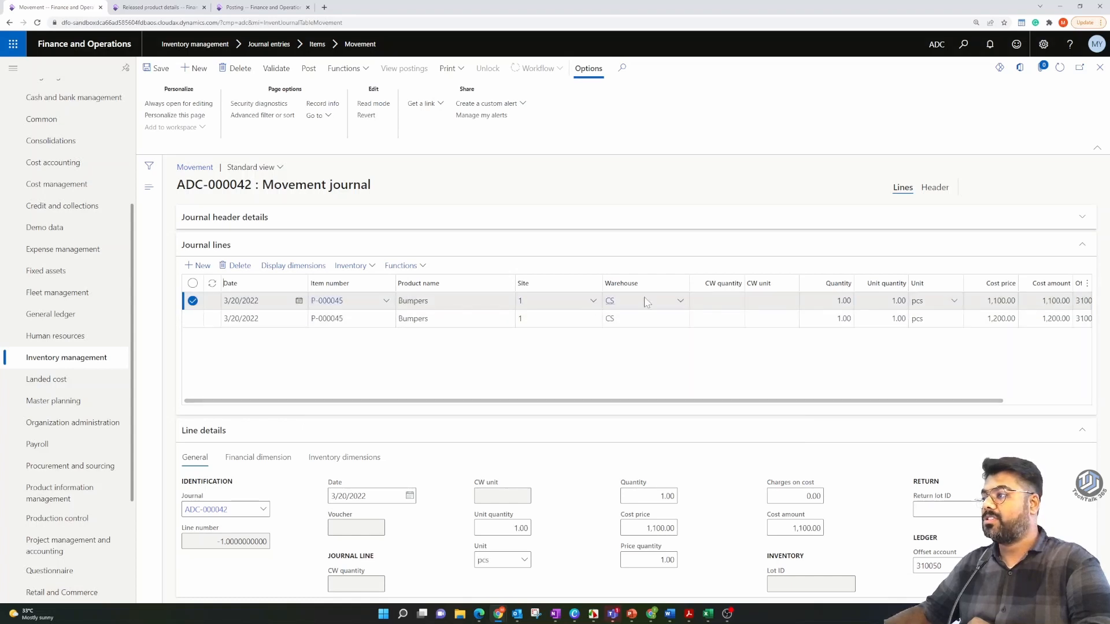
# Step: Set the new Bumpers line to site DC1 and warehouse CW1 and check its default cost price
pyautogui.click(593, 301)
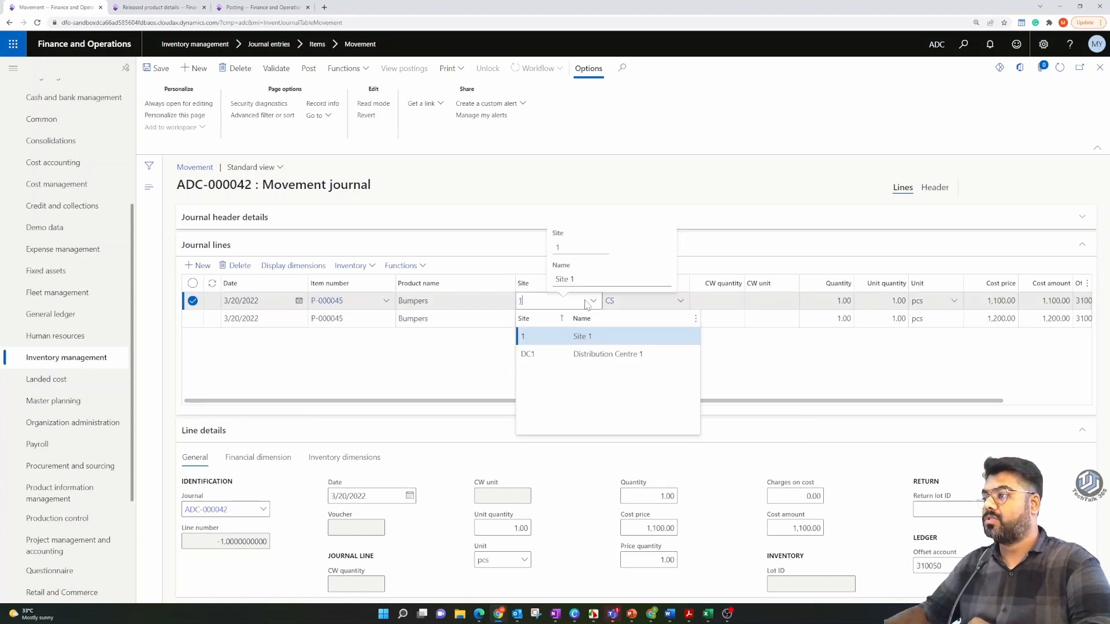
pyautogui.click(541, 355)
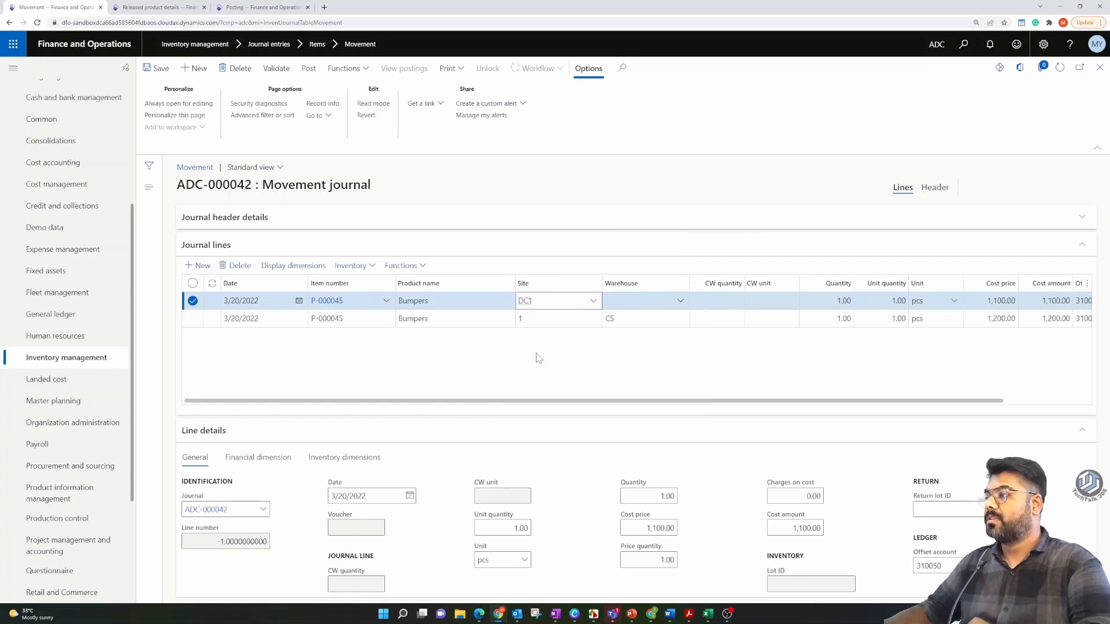
pyautogui.click(680, 300)
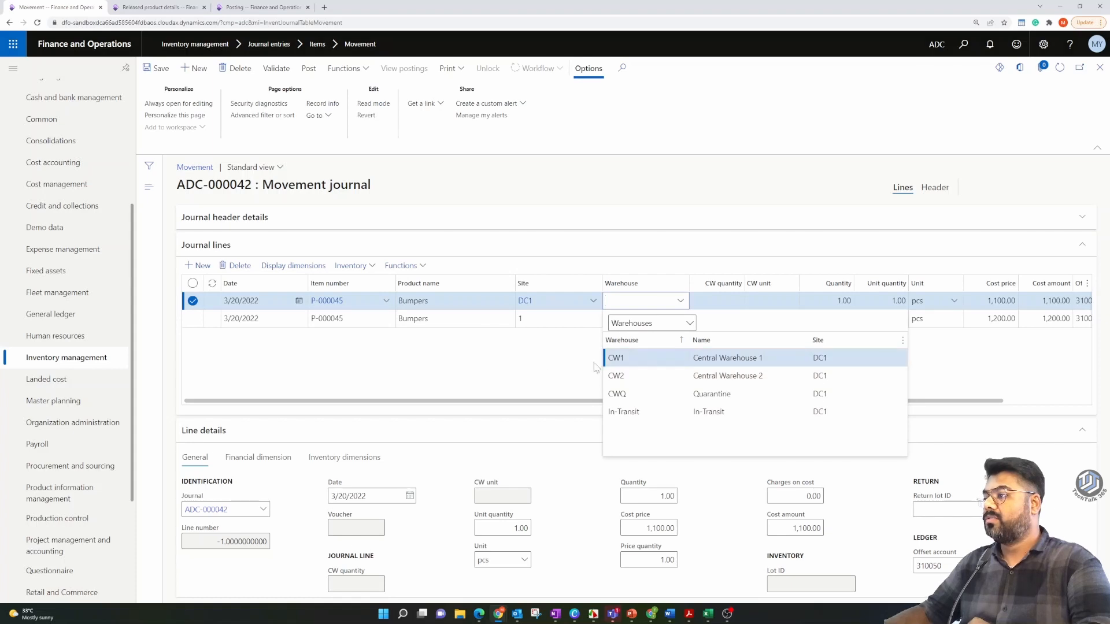
pyautogui.press('Return')
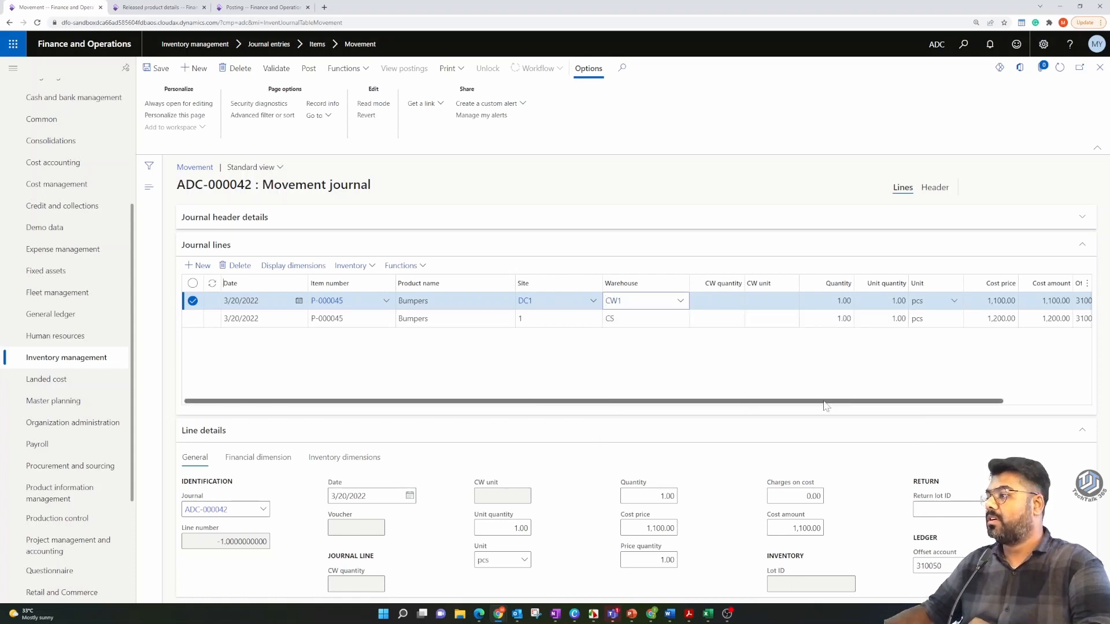
pyautogui.press('Tab')
pyautogui.press('Tab')
pyautogui.press('Tab')
pyautogui.press('Tab')
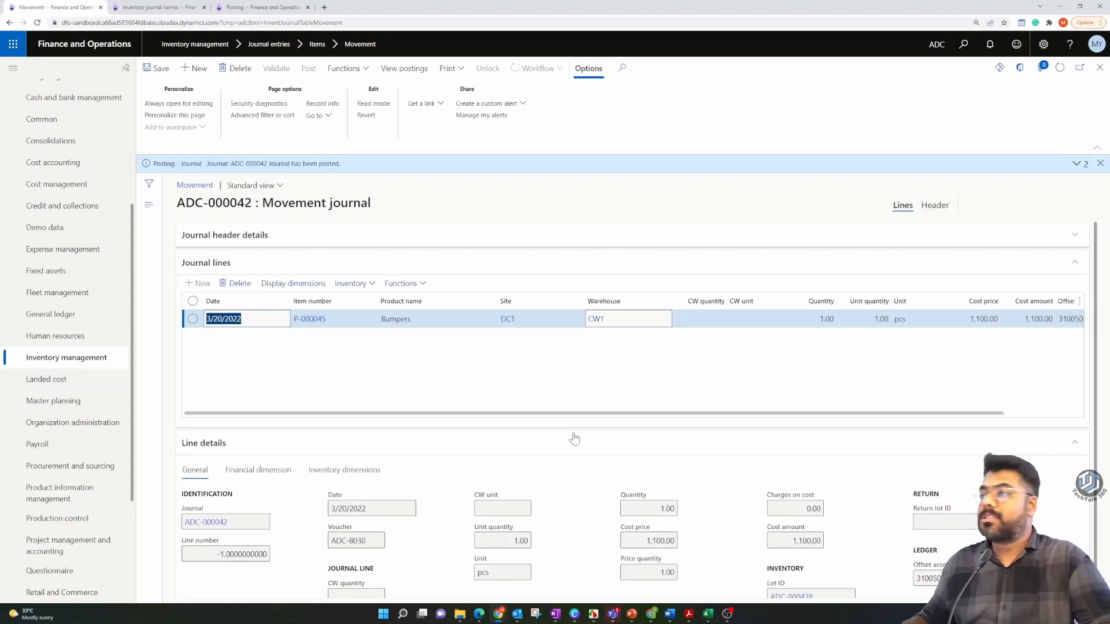
# Step: Leave the posted journal and create a new movement journal named Comsump for site 1 and warehouse CS
pyautogui.click(1100, 68)
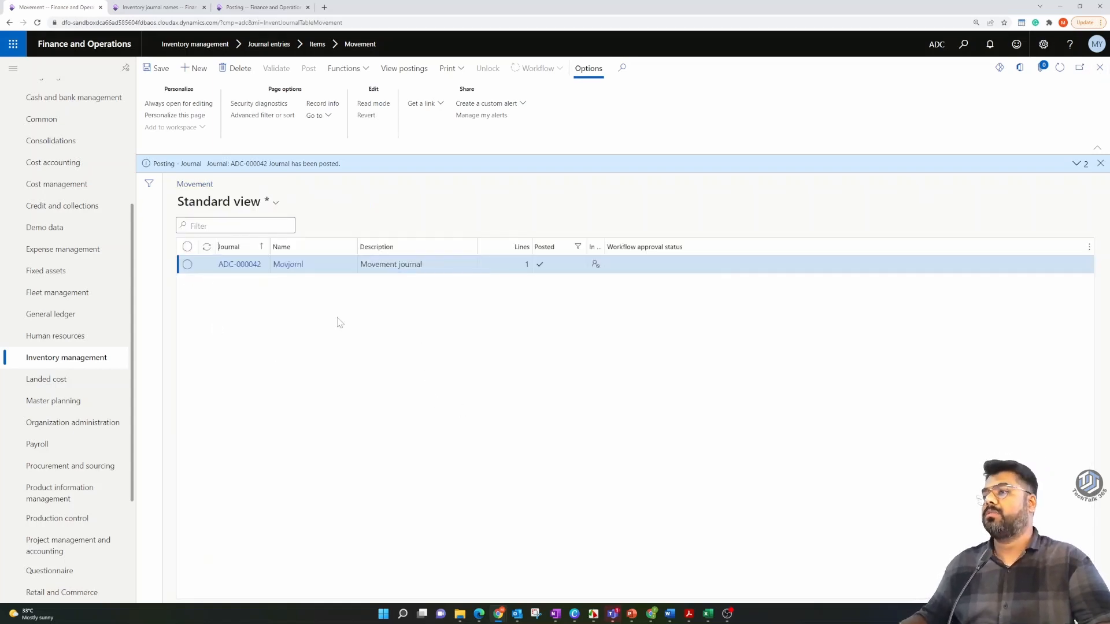
pyautogui.hotkey('alt', 'n')
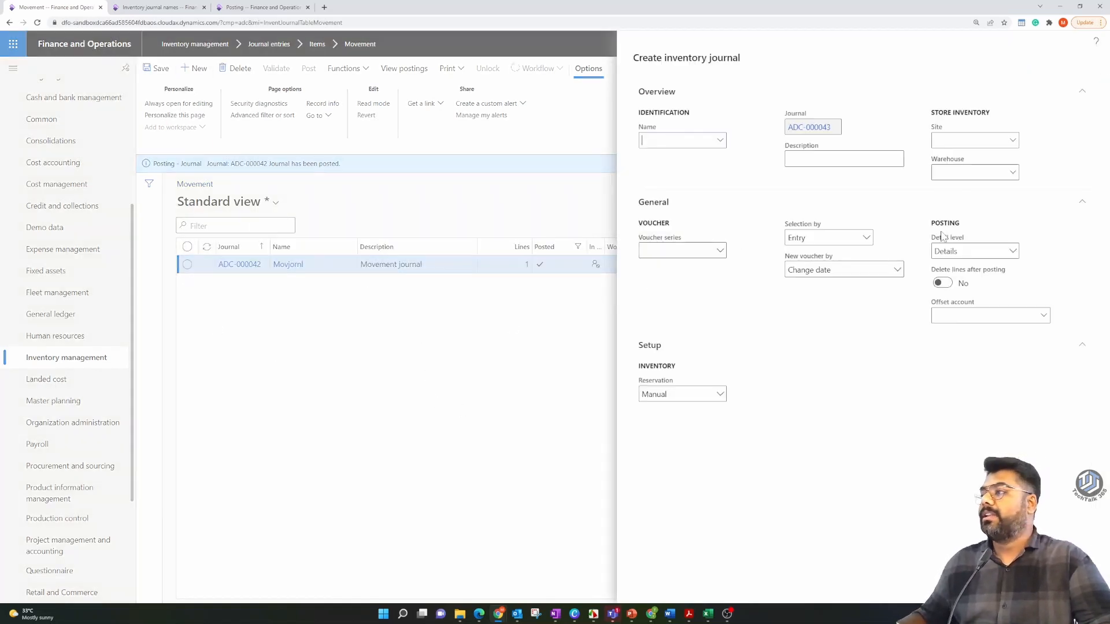
pyautogui.click(720, 145)
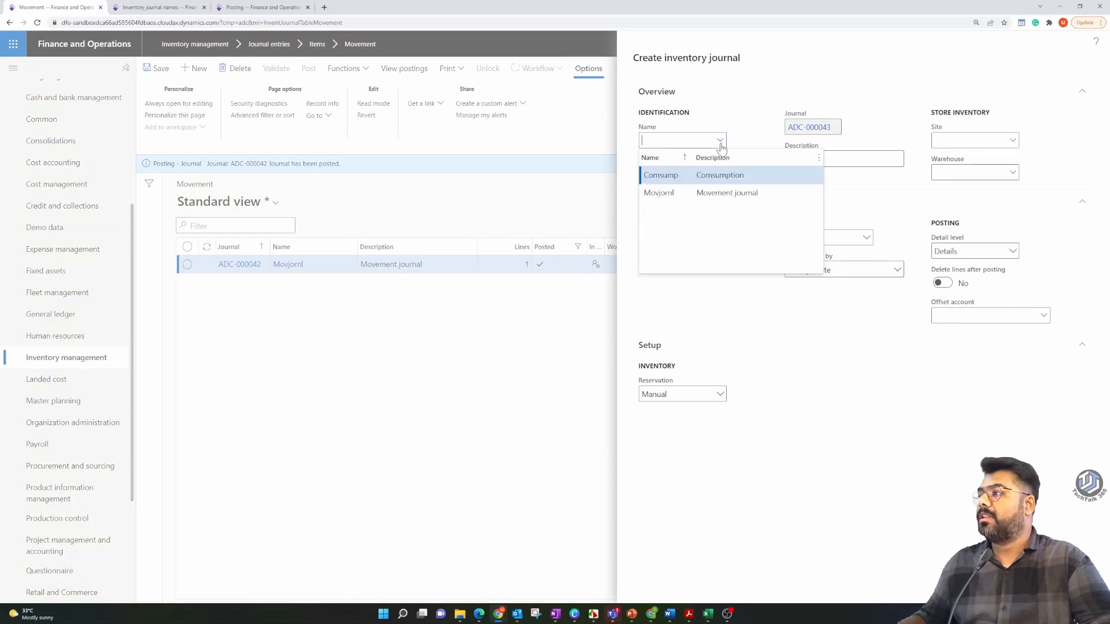
pyautogui.click(665, 175)
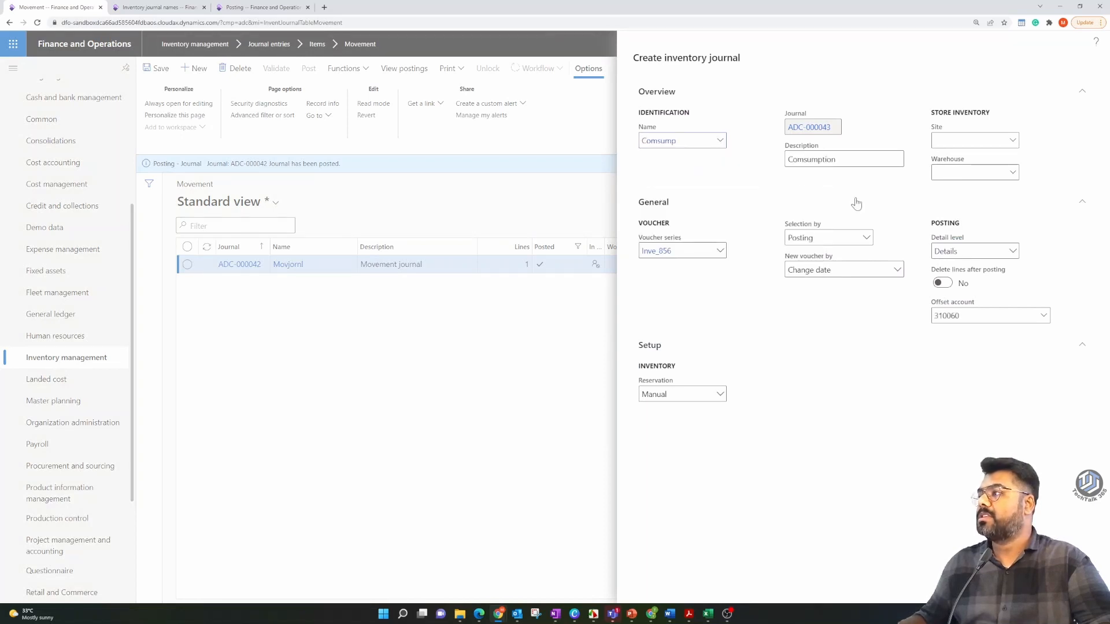
pyautogui.click(1011, 181)
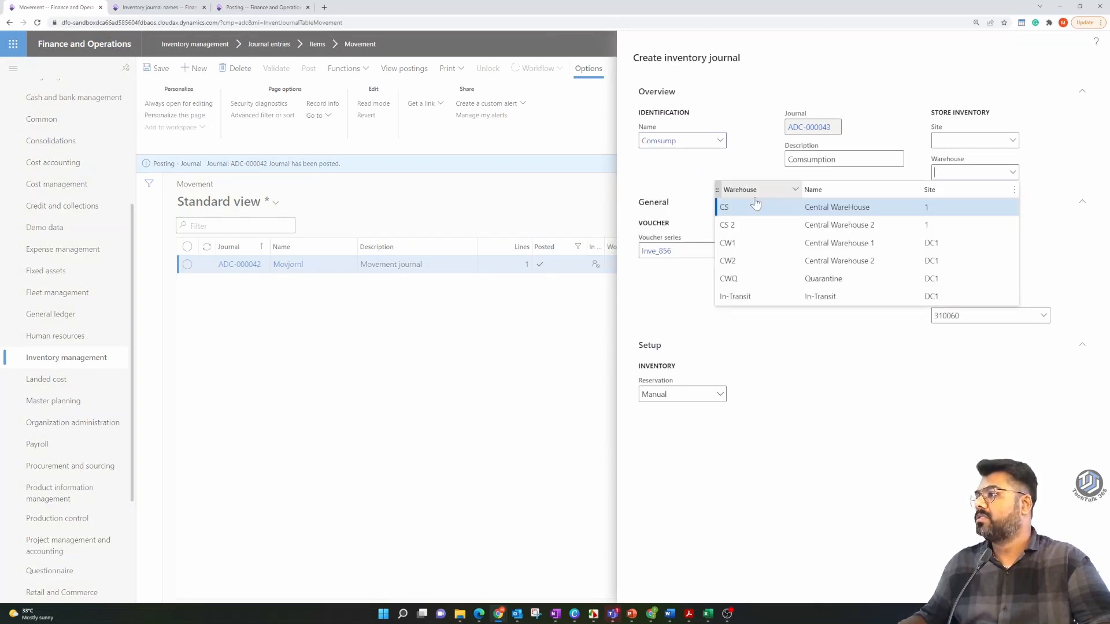
pyautogui.click(804, 204)
pyautogui.click(1021, 209)
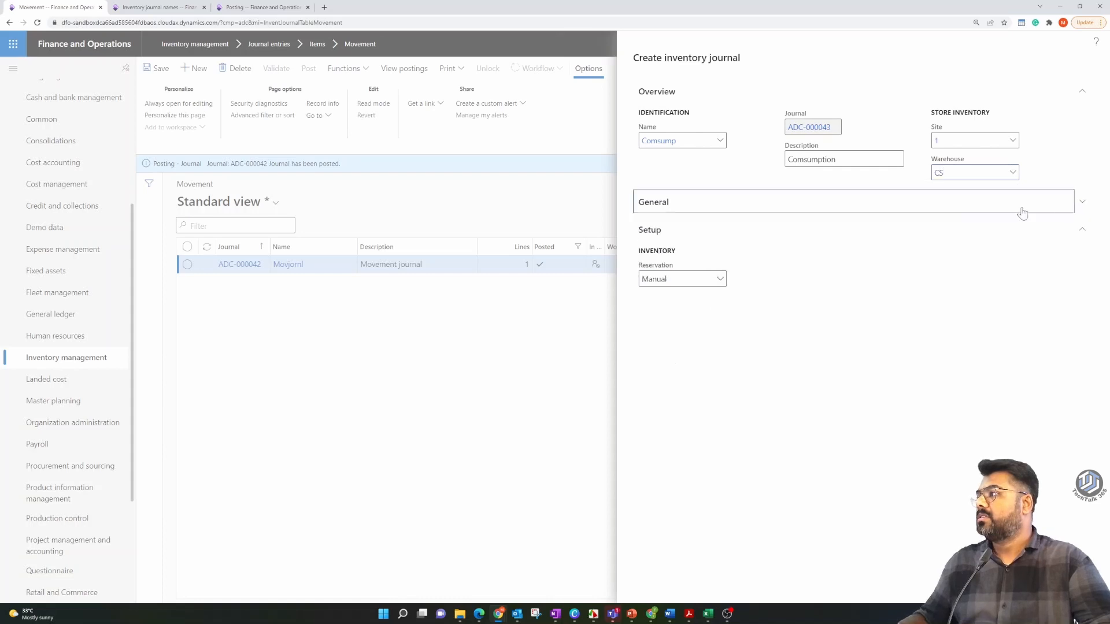
pyautogui.click(706, 209)
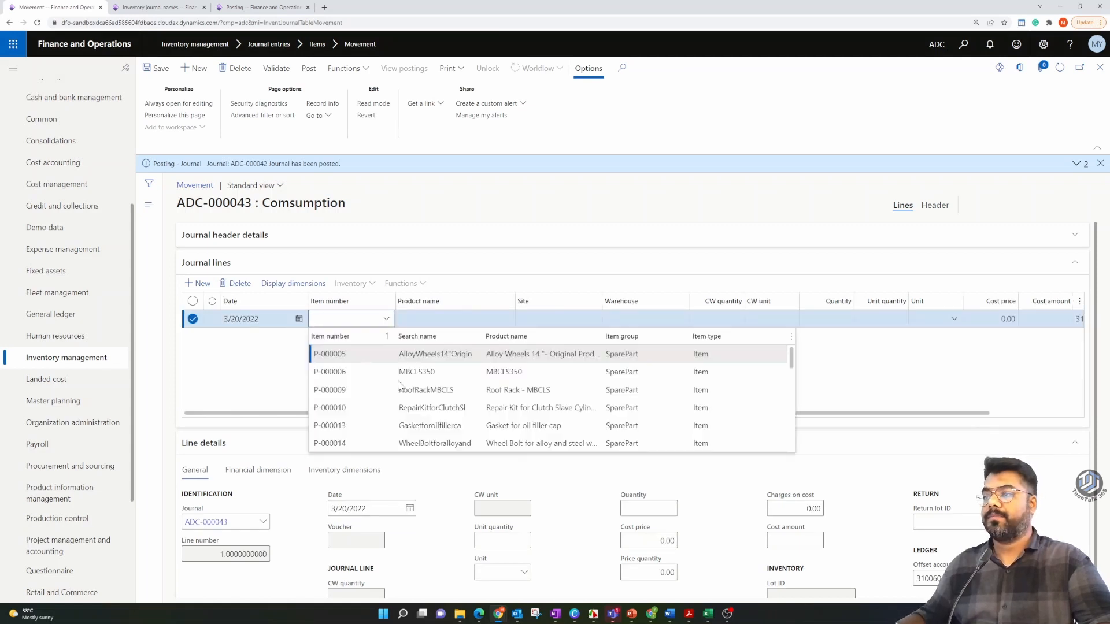
# Step: Choose the Alloy Wheels item P-000005 on the first journal line and set its cost price to 1,200.00
pyautogui.press('Return')
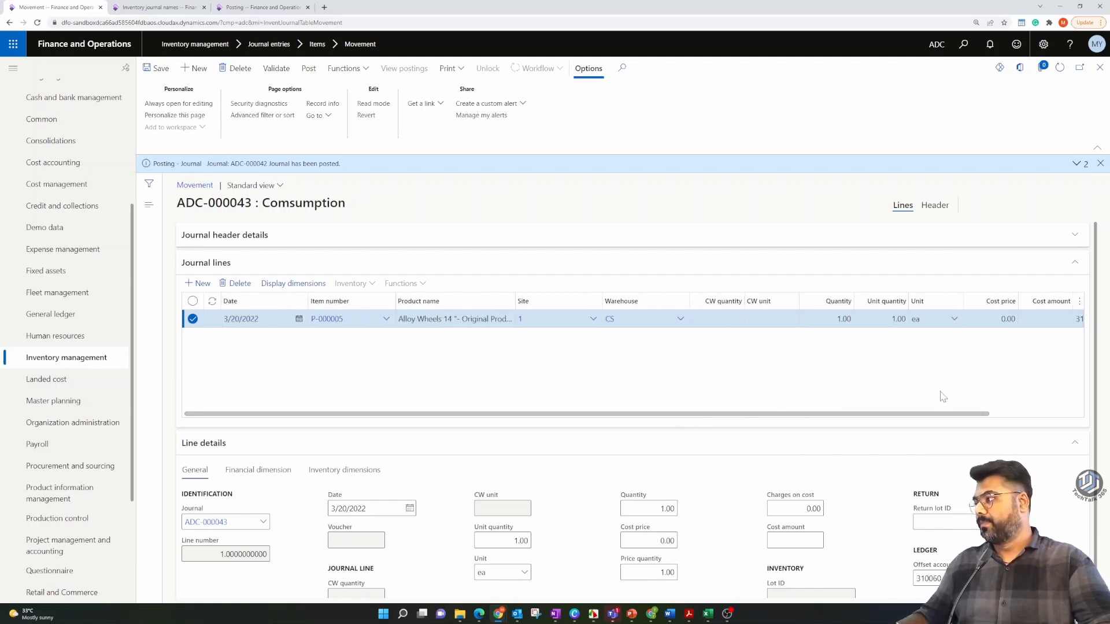
pyautogui.moveTo(944, 422); pyautogui.dragTo(971, 424)
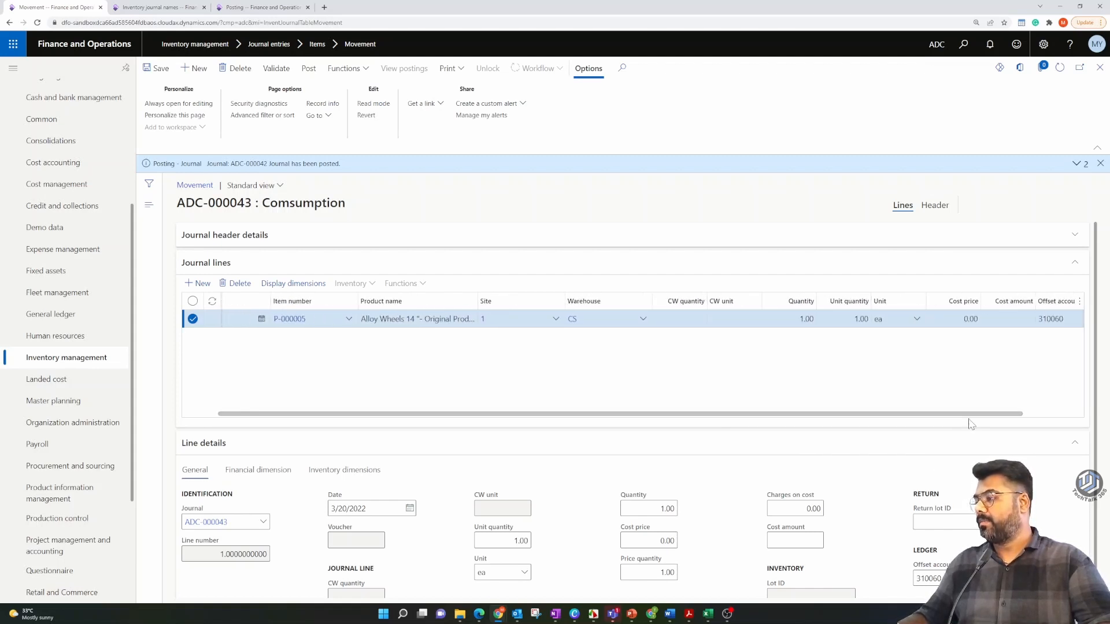
pyautogui.moveTo(922, 417); pyautogui.dragTo(982, 417)
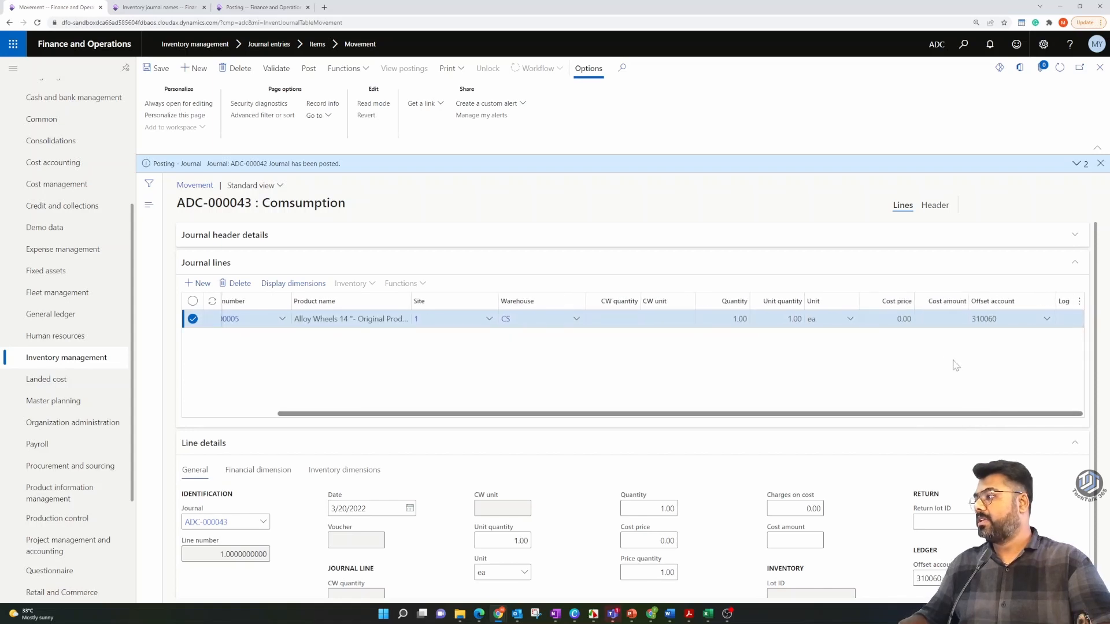
pyautogui.click(890, 319)
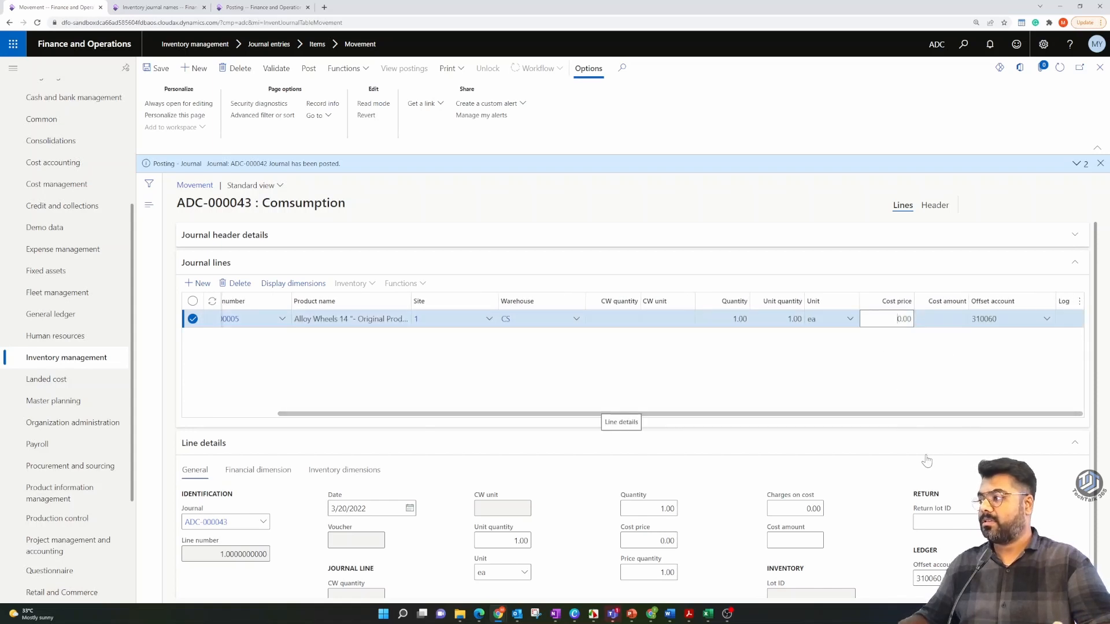
pyautogui.write('120')
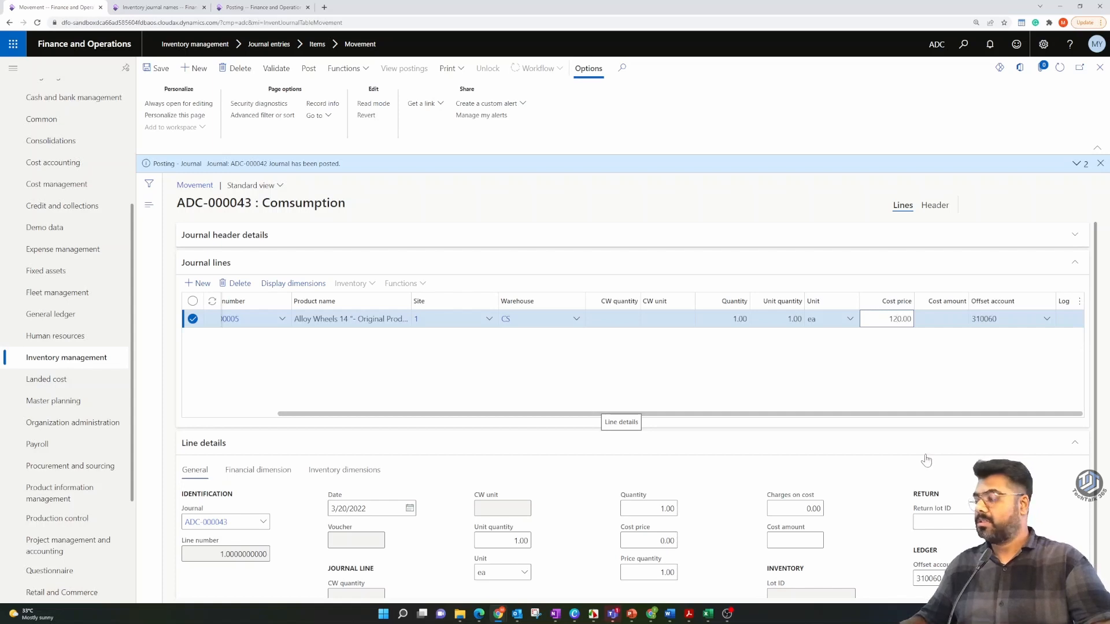
pyautogui.click(834, 454)
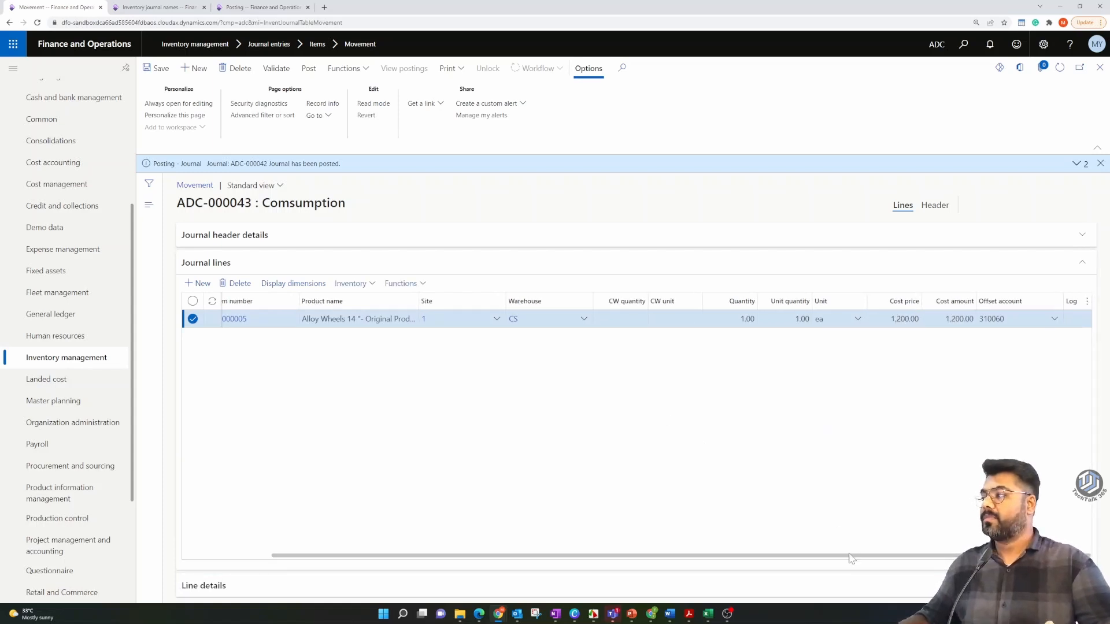
# Step: Add a journal line for the Roof Rack item P-000009 with a cost price of 1,300.00
pyautogui.moveTo(584, 556); pyautogui.dragTo(280, 524)
pyautogui.click(199, 283)
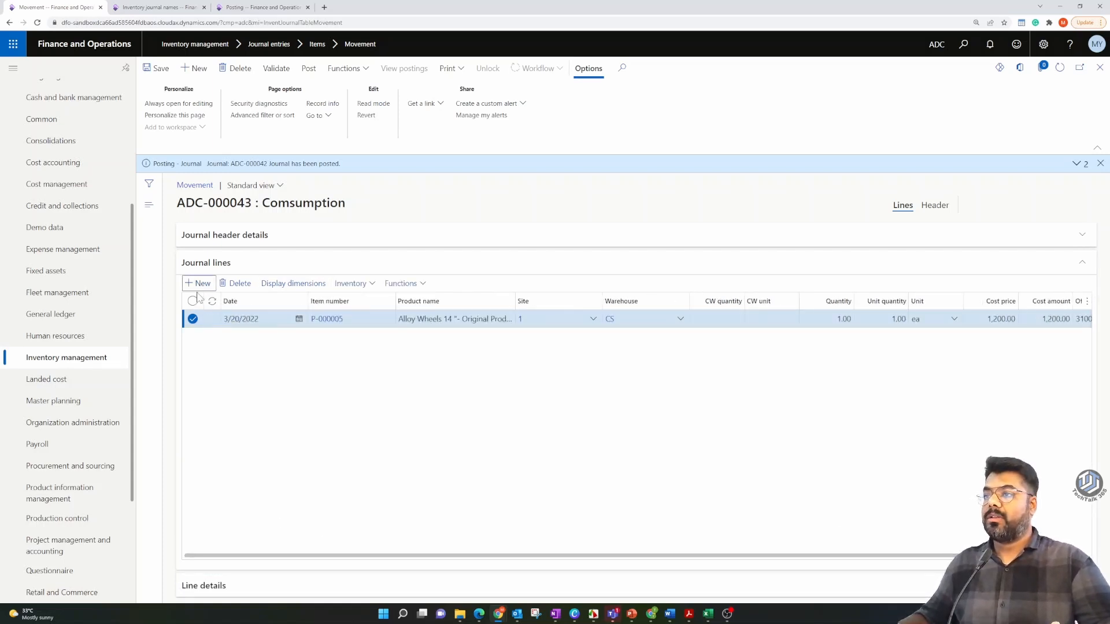
pyautogui.click(386, 318)
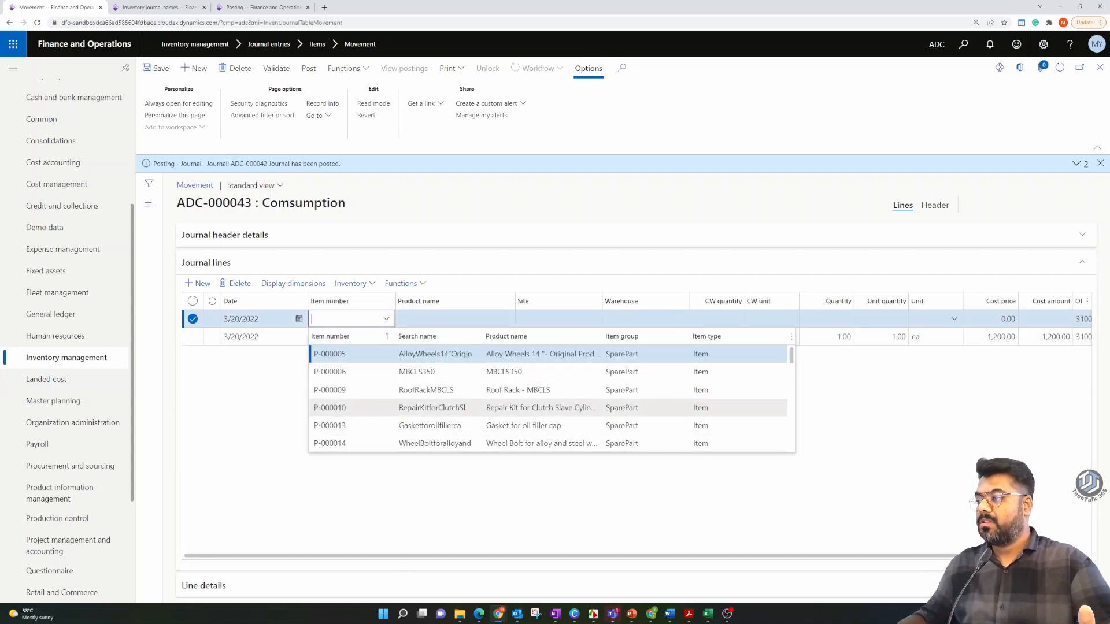
pyautogui.click(386, 390)
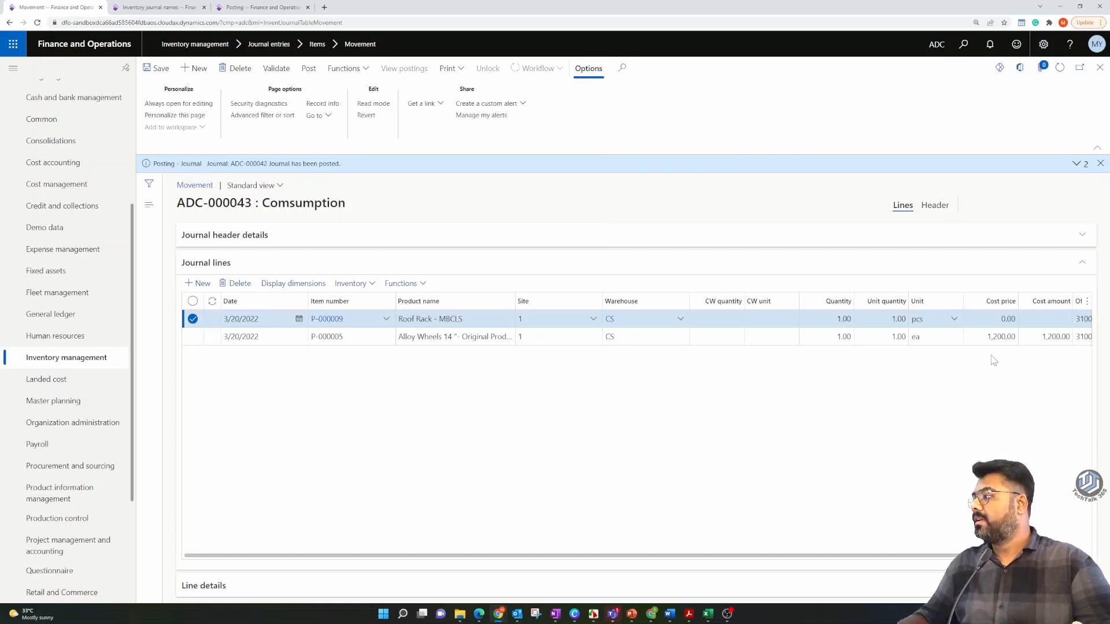
pyautogui.click(992, 320)
pyautogui.write('1,30')
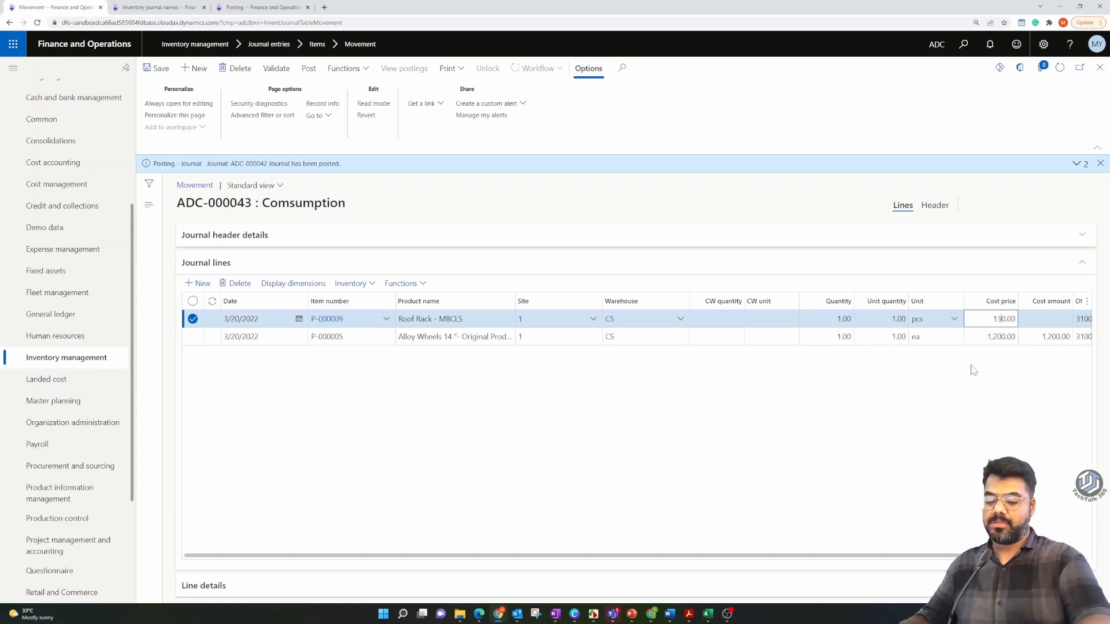
pyautogui.click(962, 397)
pyautogui.moveTo(948, 557); pyautogui.dragTo(580, 386)
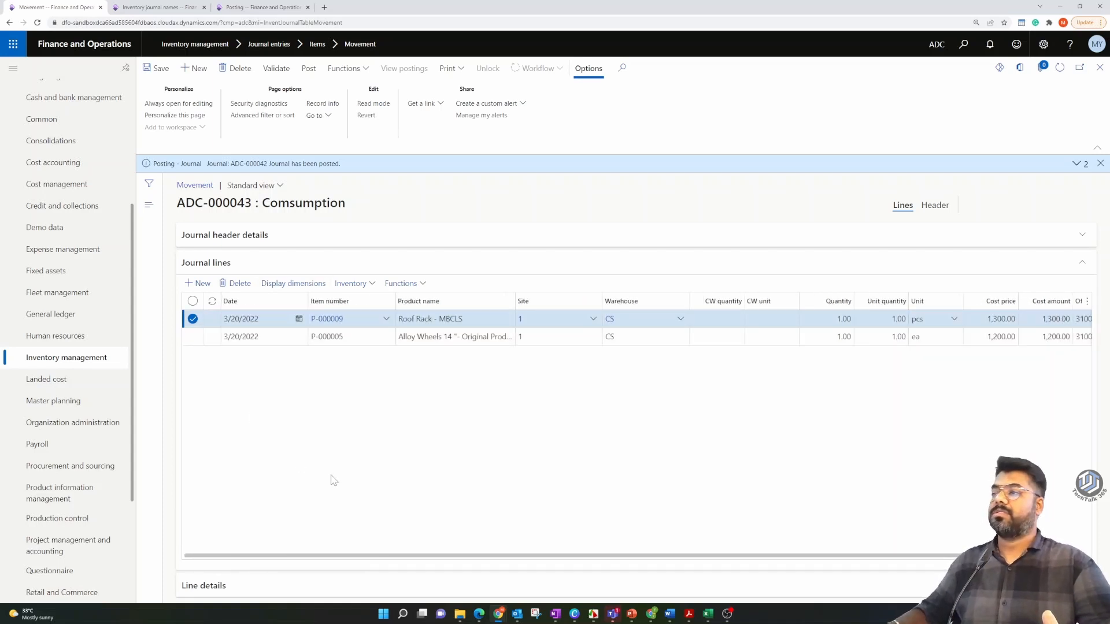
# Step: Validate and post the Comsumption journal, and dismiss the posting notification
pyautogui.click(276, 68)
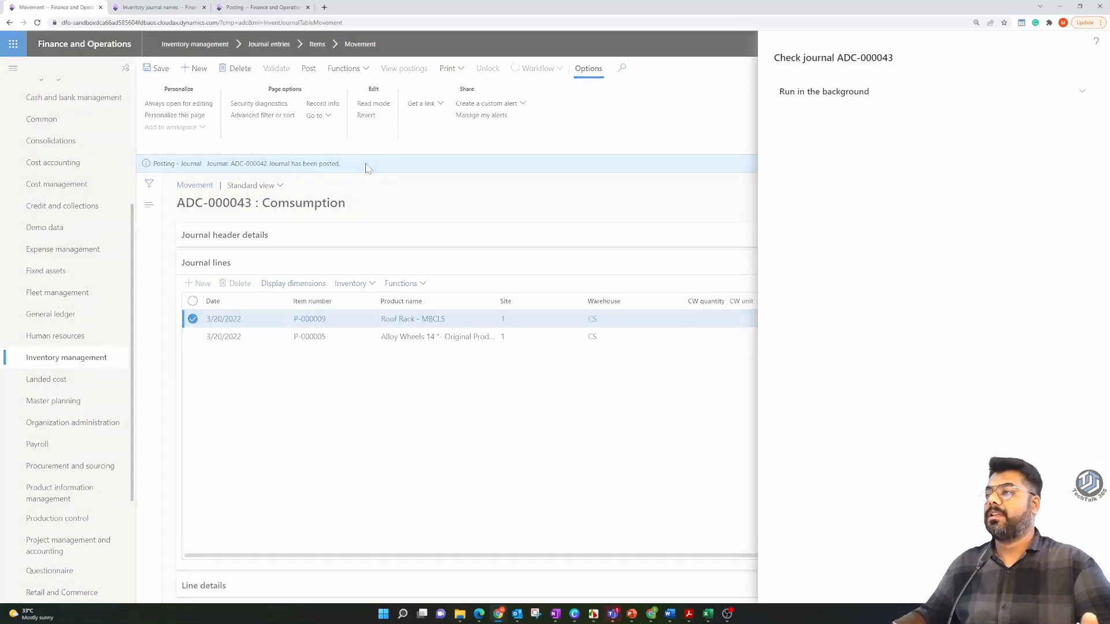
pyautogui.click(1035, 587)
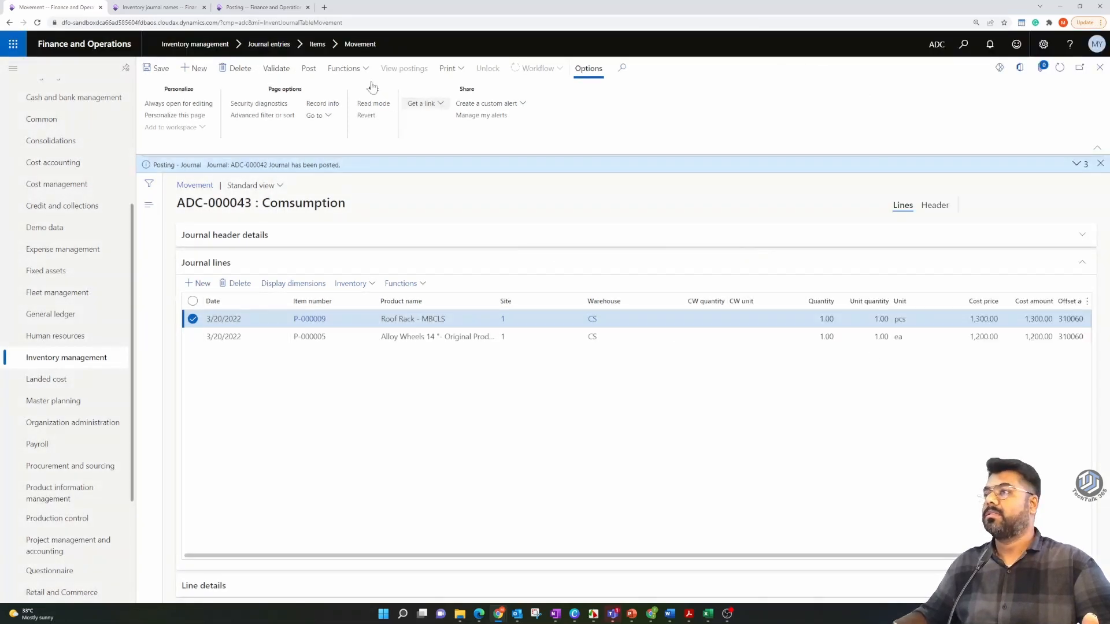
pyautogui.click(309, 69)
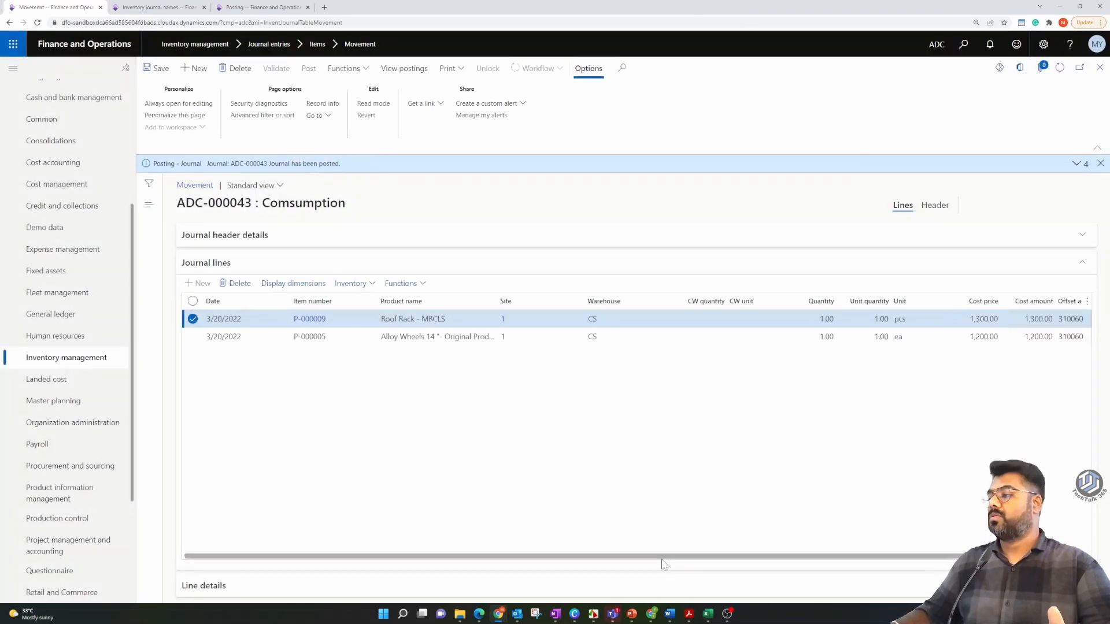
pyautogui.click(1100, 164)
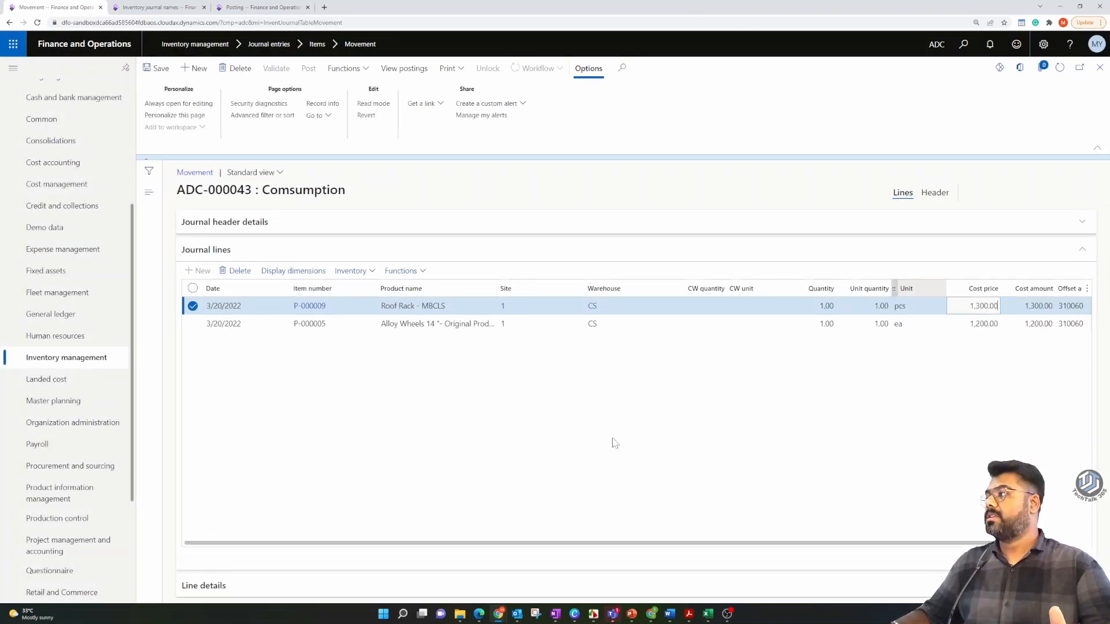
# Step: Review the inventory transactions of the posted Roof Rack line and return to the journal
pyautogui.click(368, 271)
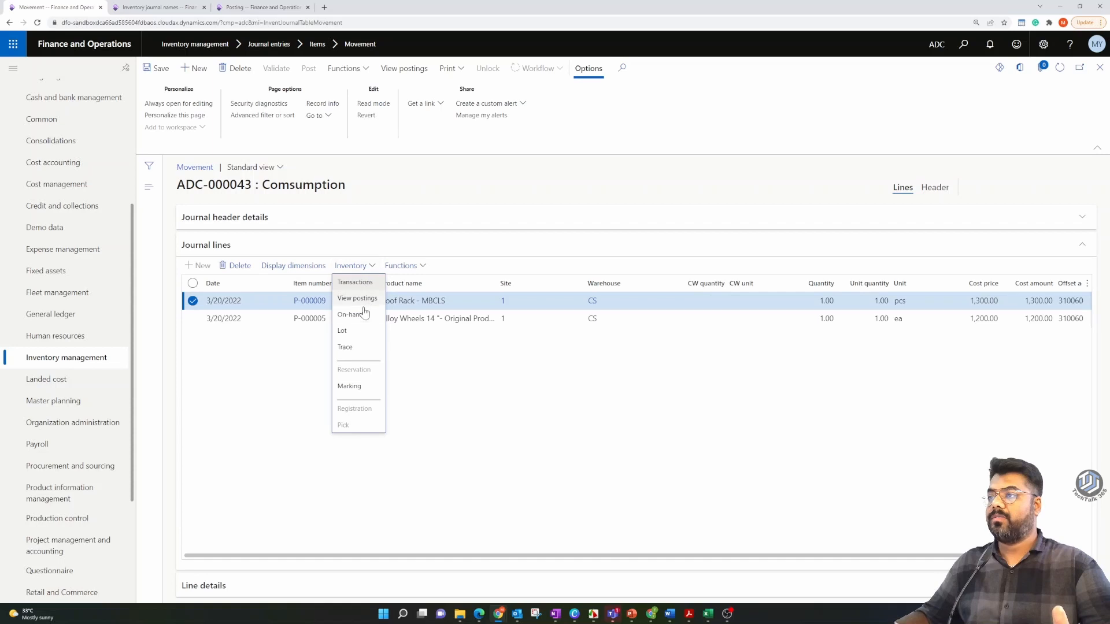
pyautogui.click(429, 431)
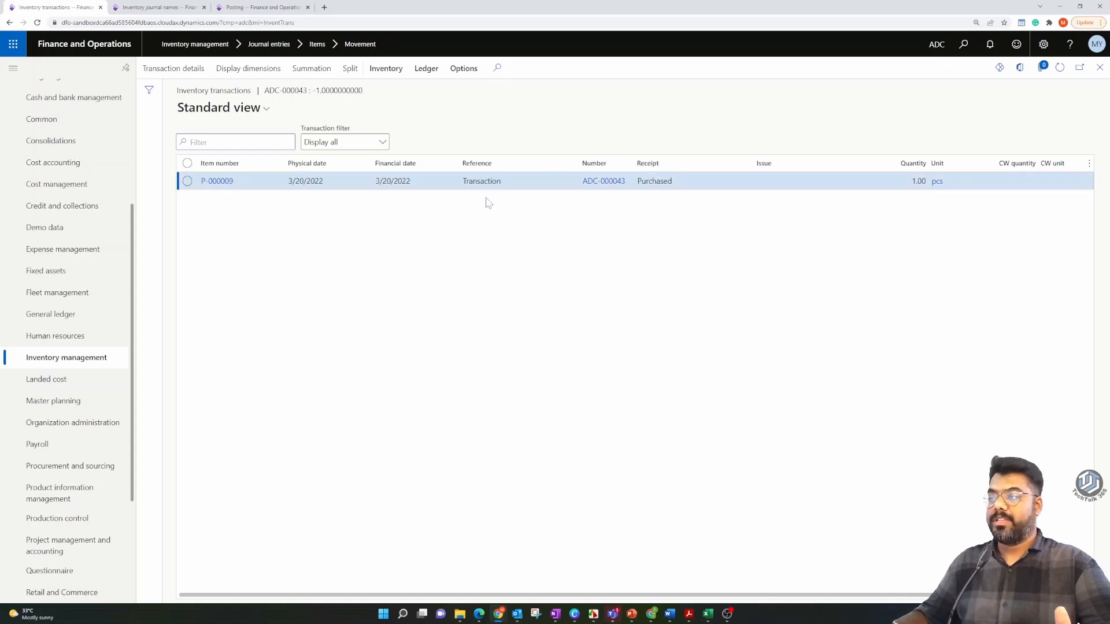
pyautogui.click(1100, 68)
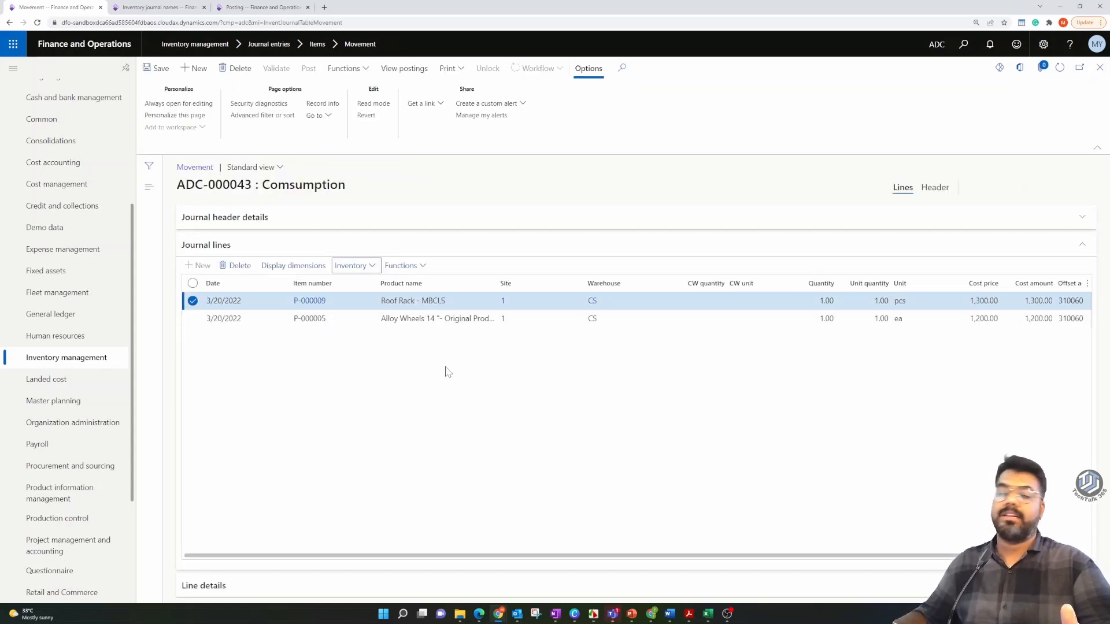
# Step: Open the financial voucher behind the inventory transaction of the posted Roof Rack line P-000009
pyautogui.click(414, 318)
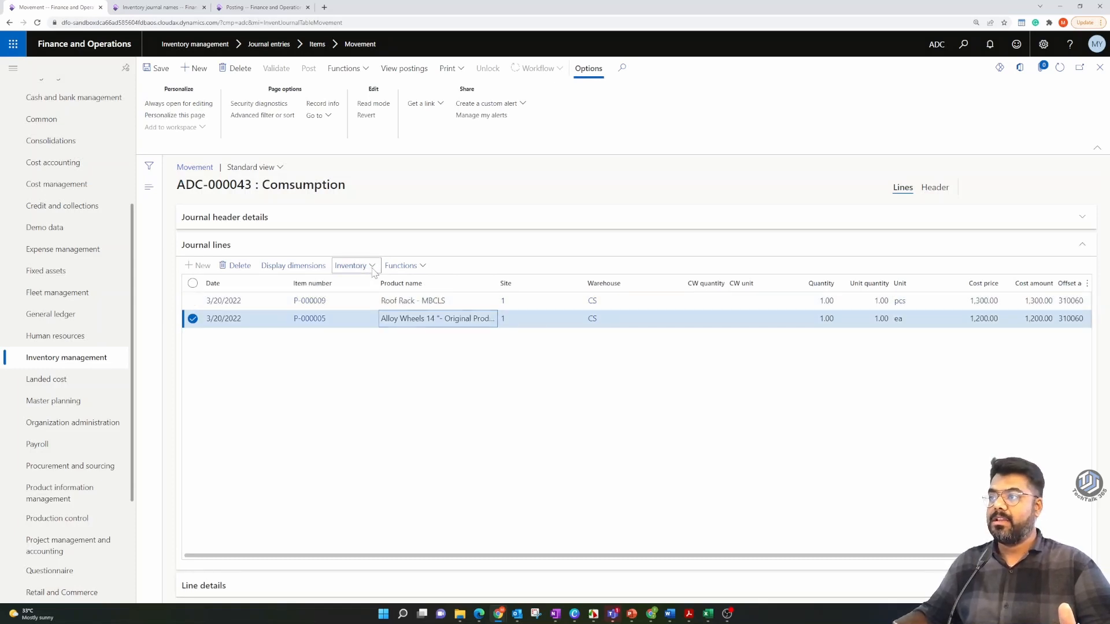
pyautogui.click(350, 266)
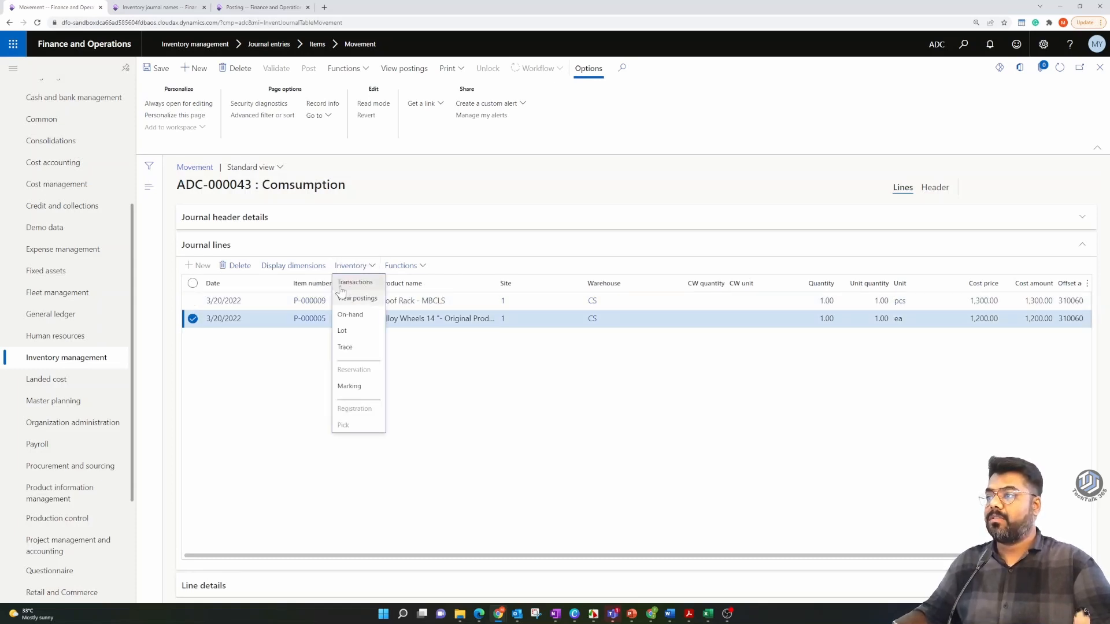
pyautogui.click(470, 402)
pyautogui.click(404, 300)
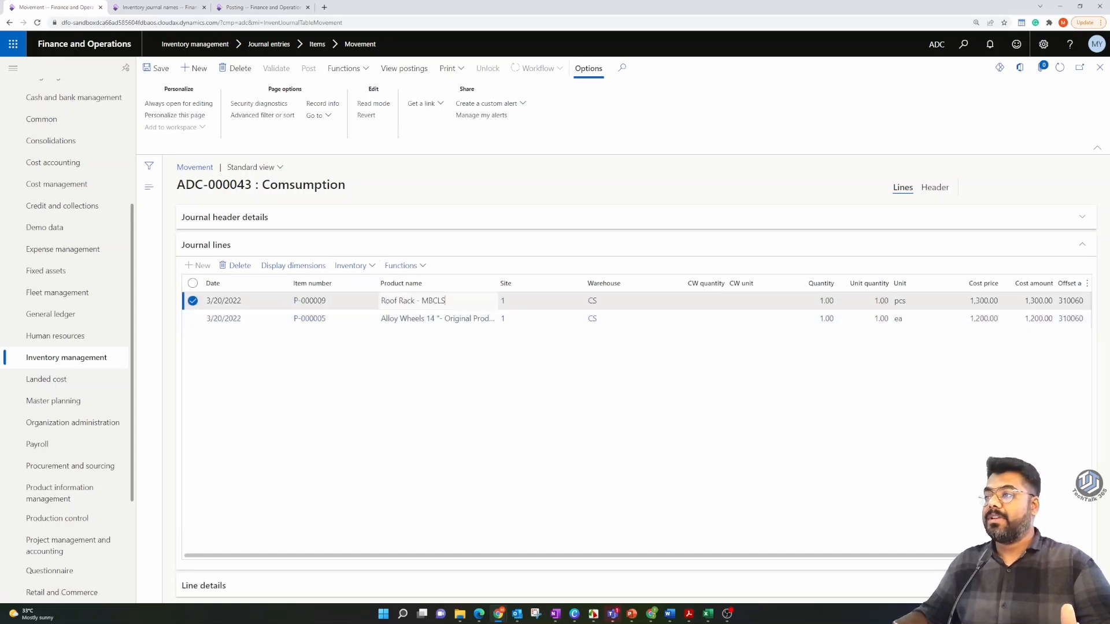
pyautogui.click(372, 271)
pyautogui.click(371, 280)
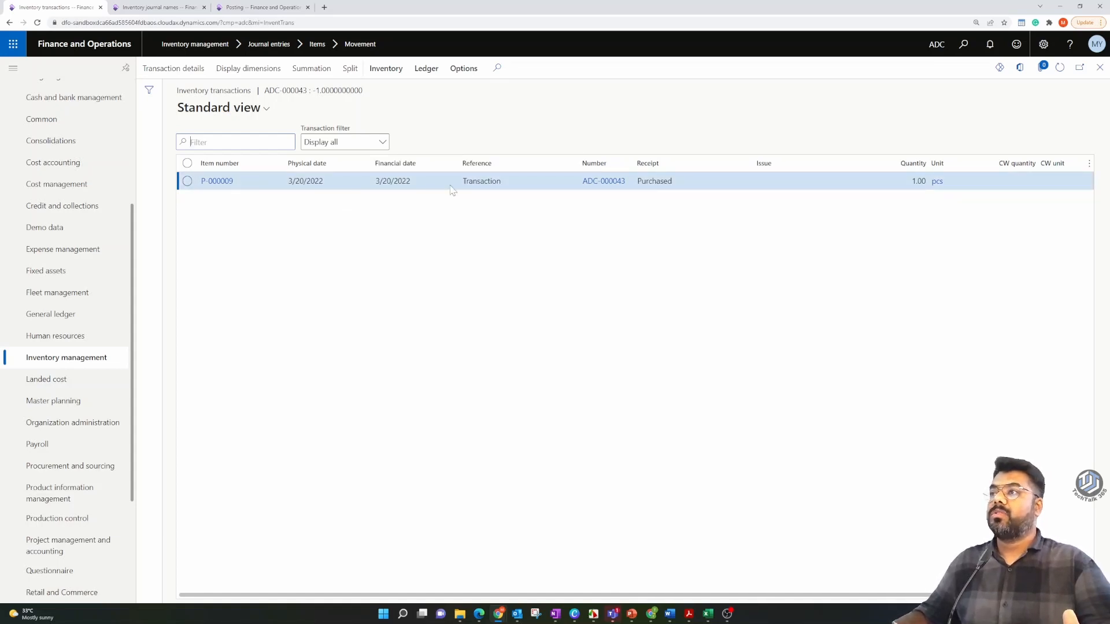
pyautogui.click(420, 70)
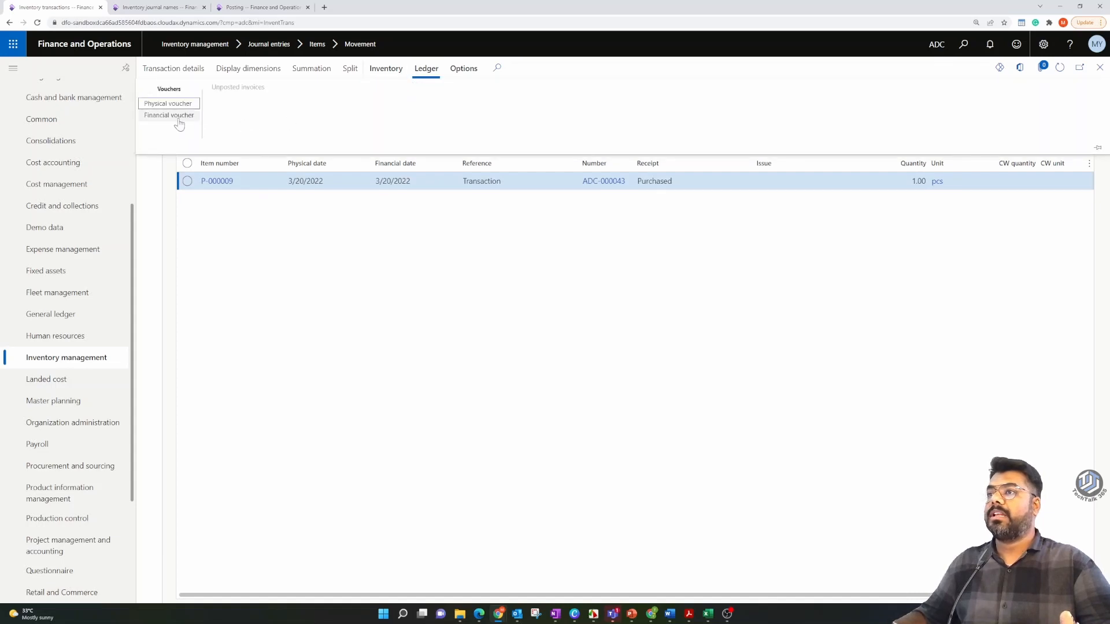
pyautogui.click(324, 362)
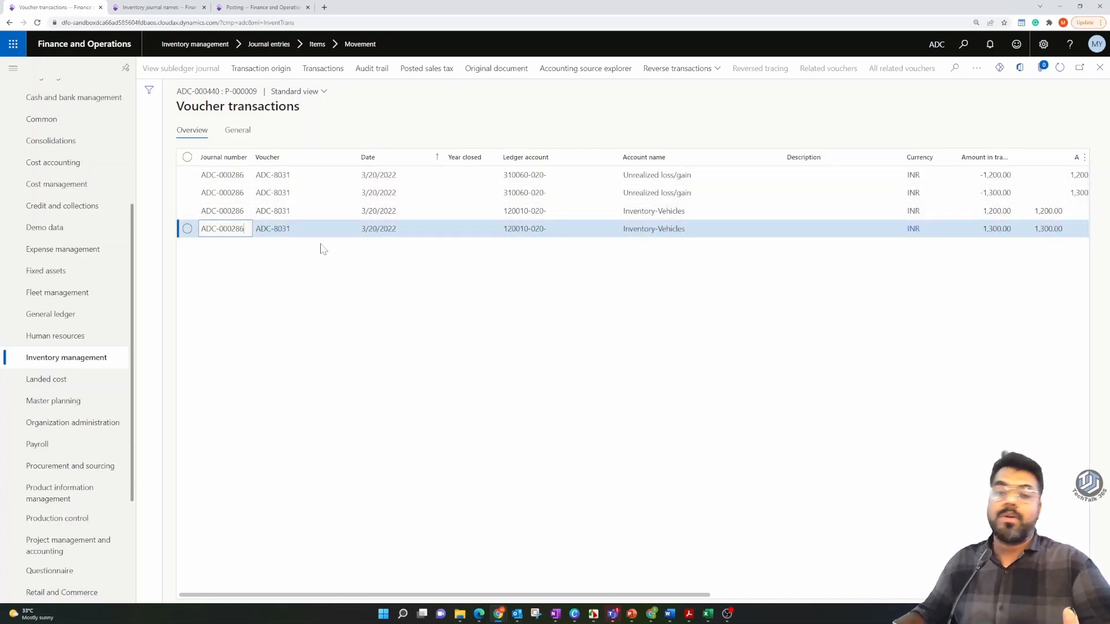
# Step: Examine the account names posted on each voucher transaction, covering both the Inventory-Vehicles and Unrealized loss/gain lines
pyautogui.click(685, 229)
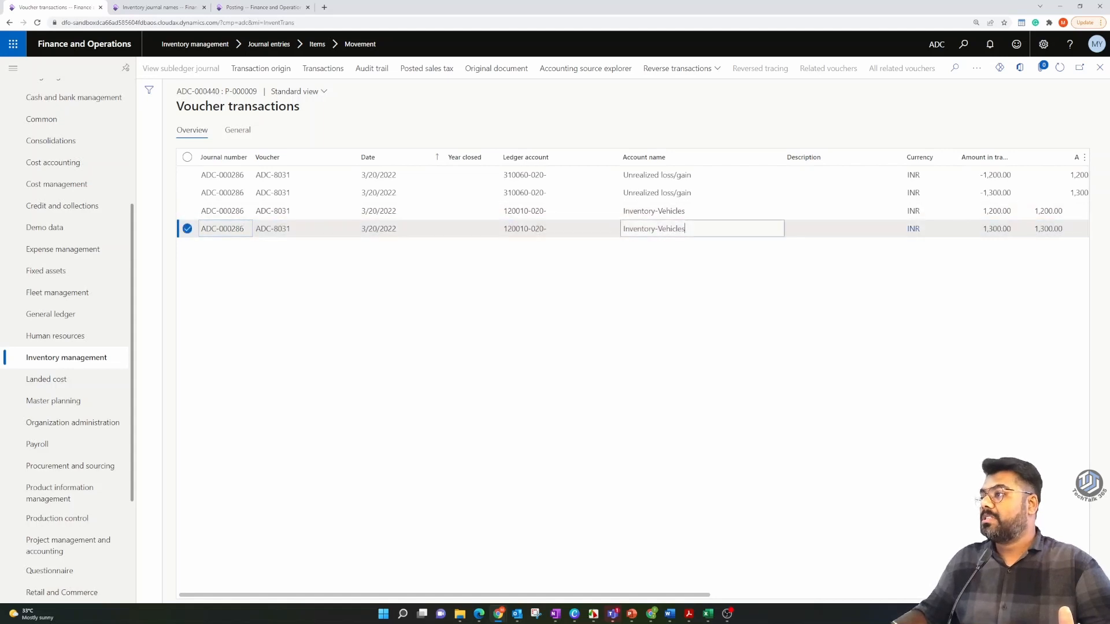
pyautogui.click(691, 212)
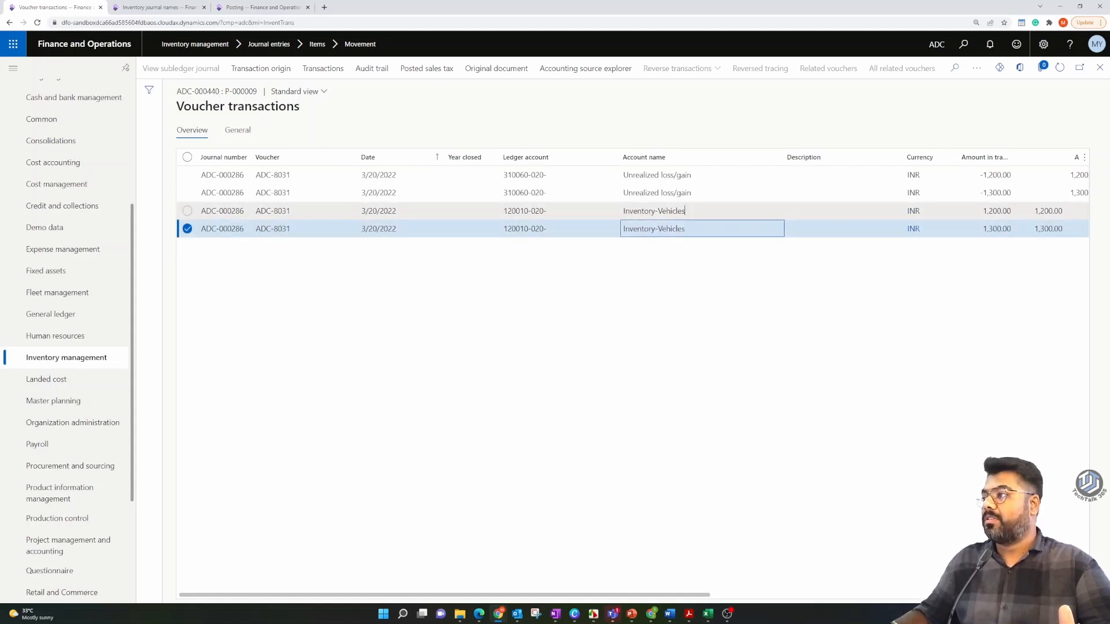
pyautogui.click(685, 229)
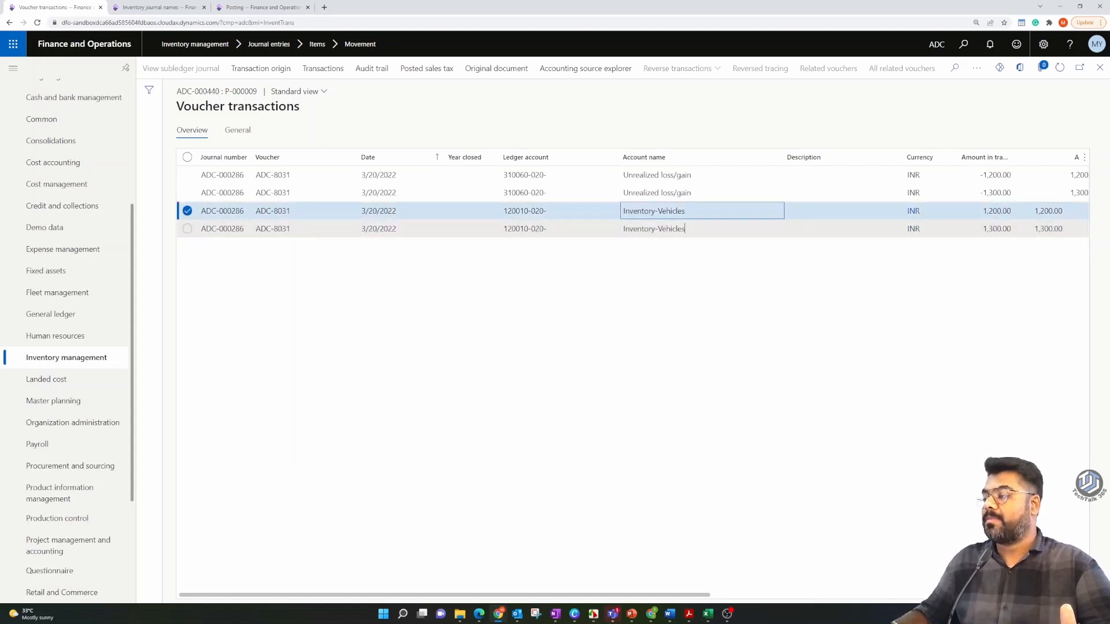
pyautogui.click(692, 175)
pyautogui.click(692, 193)
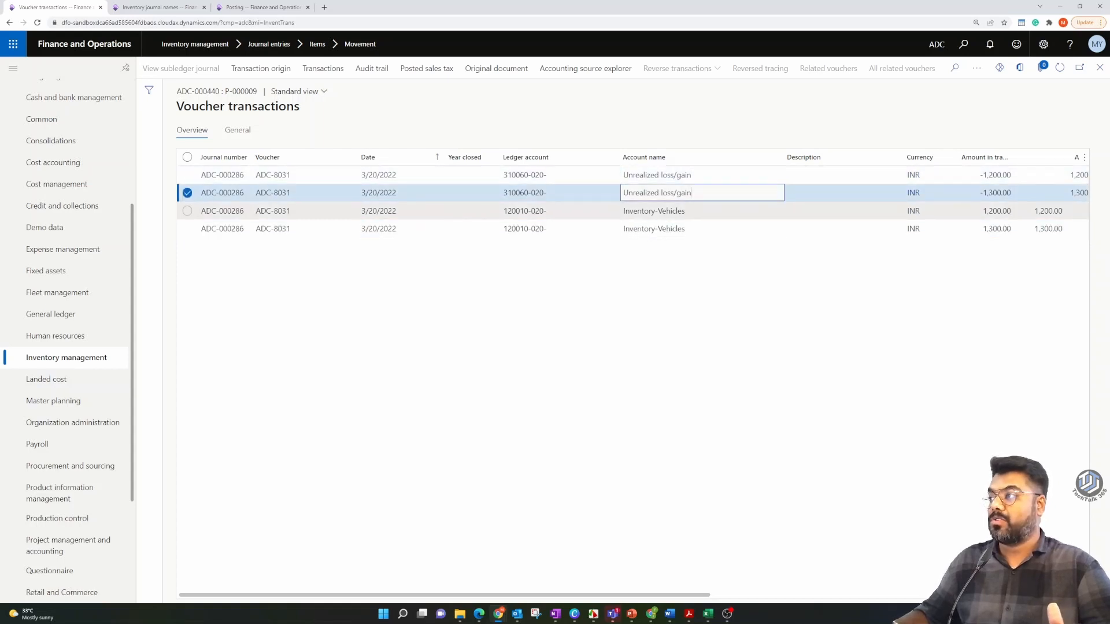
pyautogui.click(692, 175)
pyautogui.click(692, 193)
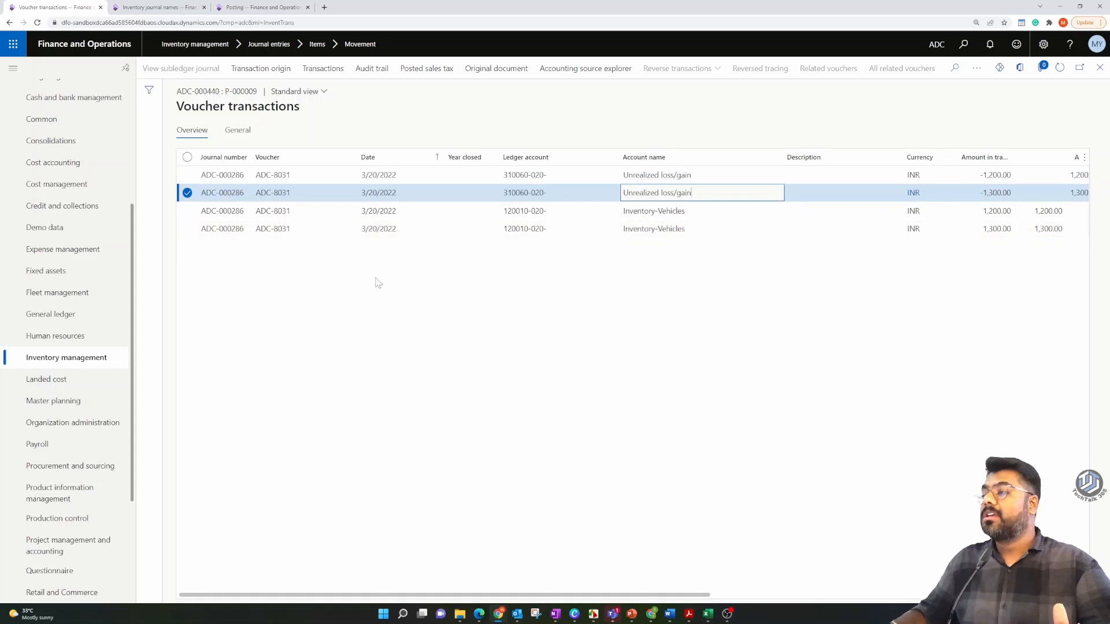
# Step: Compare the voucher numbers across all the voucher transactions and return to the posted movement journal
pyautogui.click(272, 175)
pyautogui.press('Down')
pyautogui.press('Down')
pyautogui.press('Down')
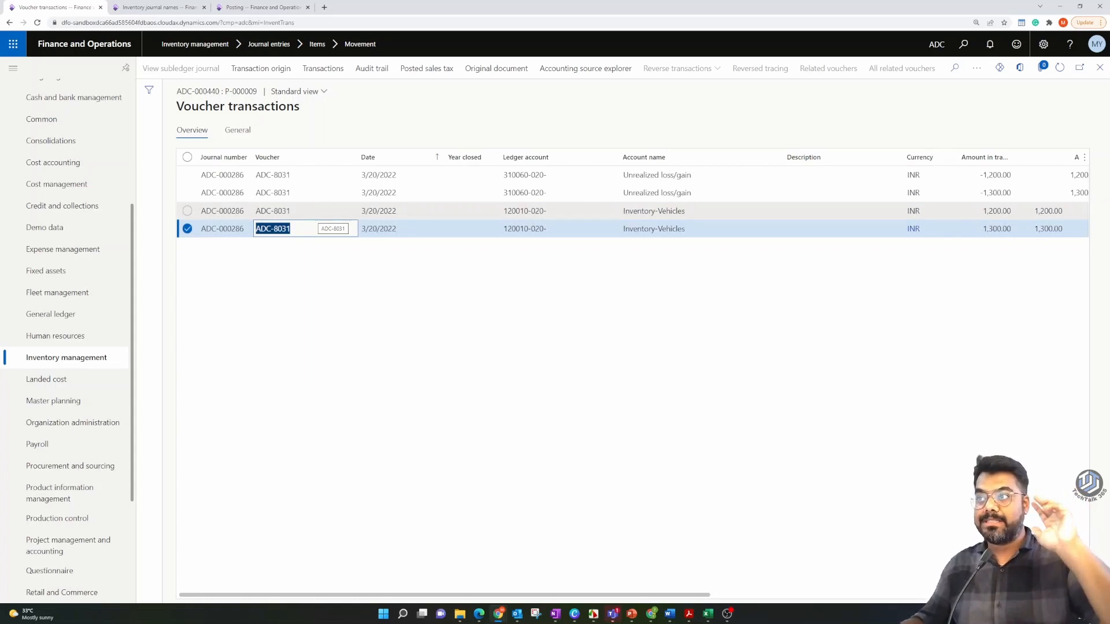
pyautogui.click(308, 175)
pyautogui.click(308, 194)
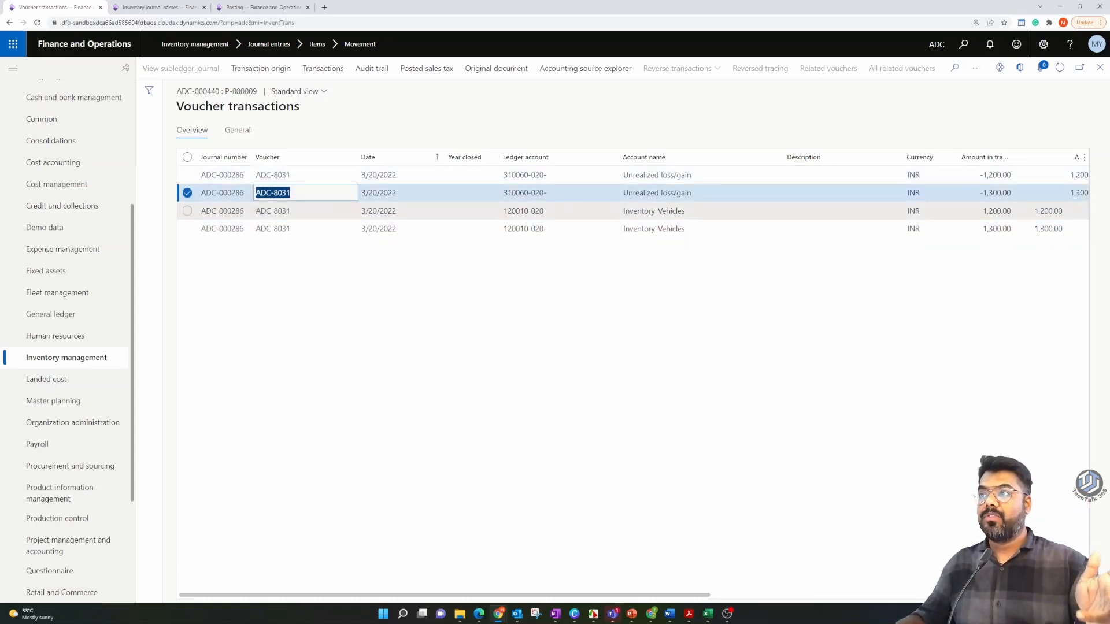
pyautogui.click(290, 211)
pyautogui.click(289, 229)
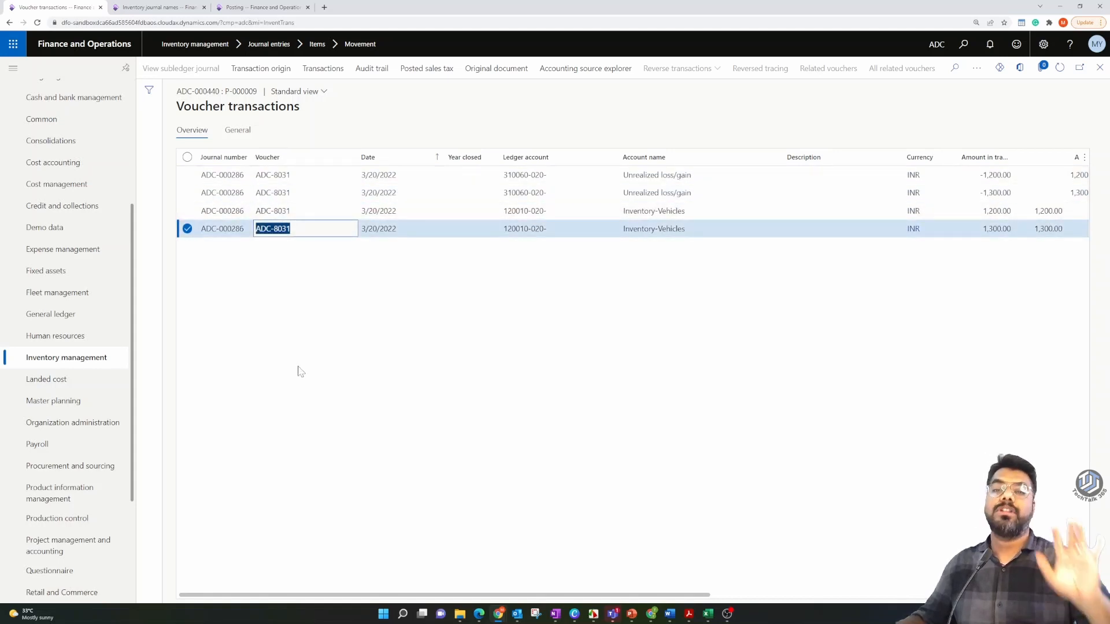
pyautogui.click(390, 366)
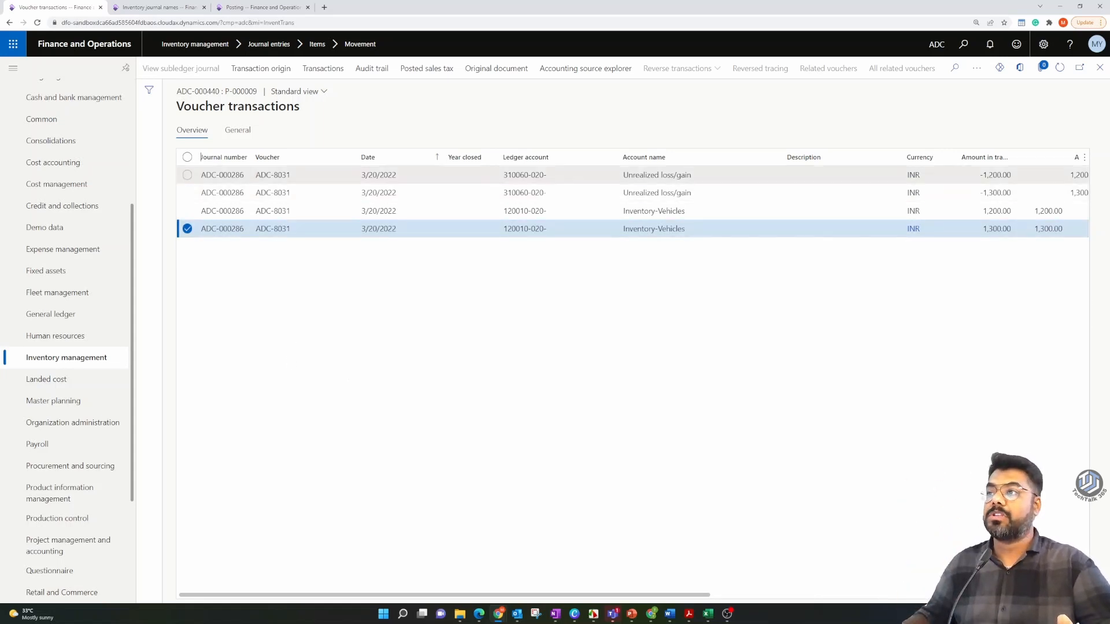
pyautogui.click(279, 175)
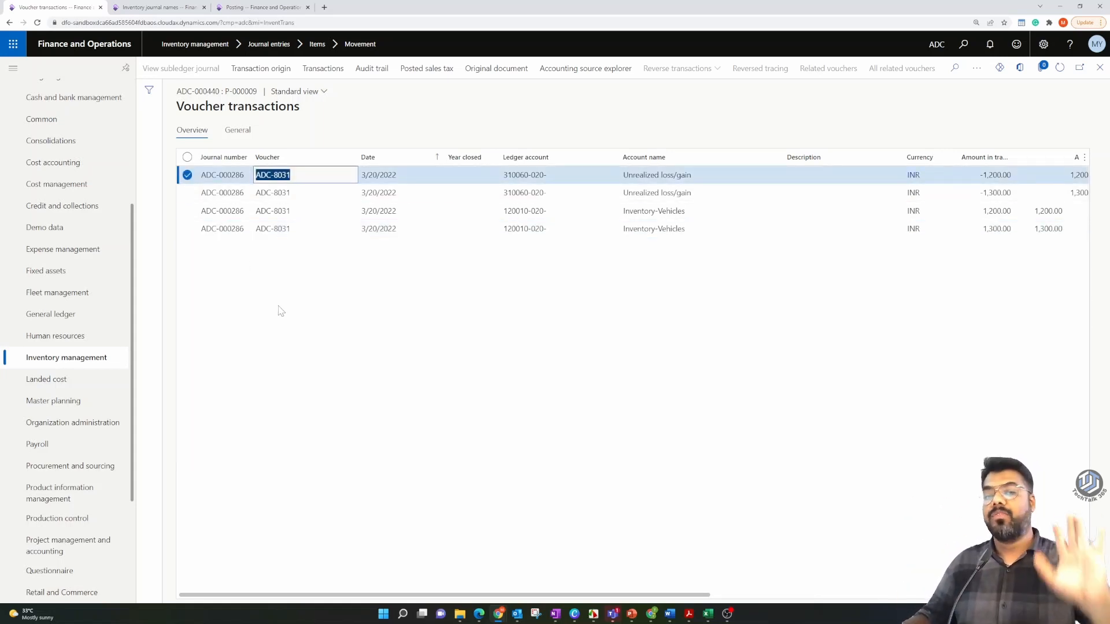
pyautogui.click(343, 330)
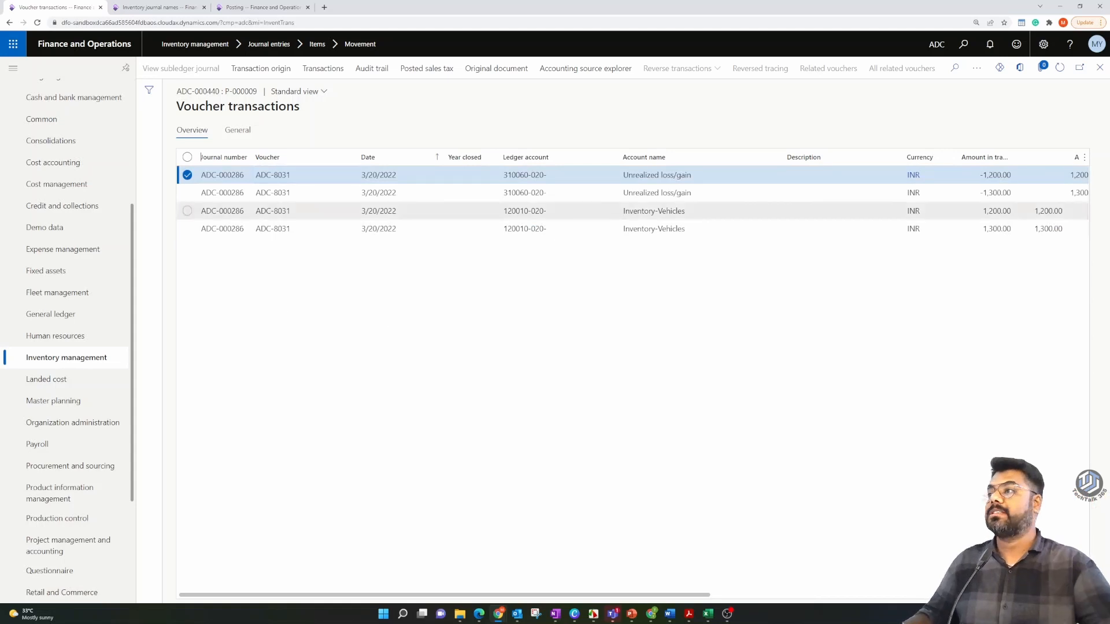
pyautogui.click(1100, 68)
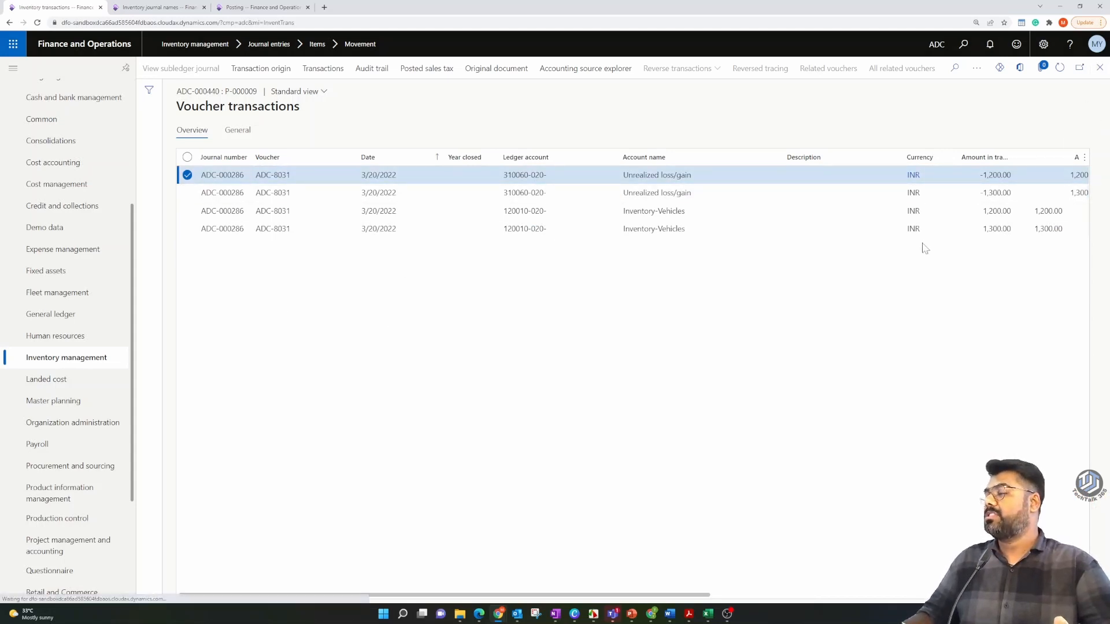
pyautogui.click(1101, 69)
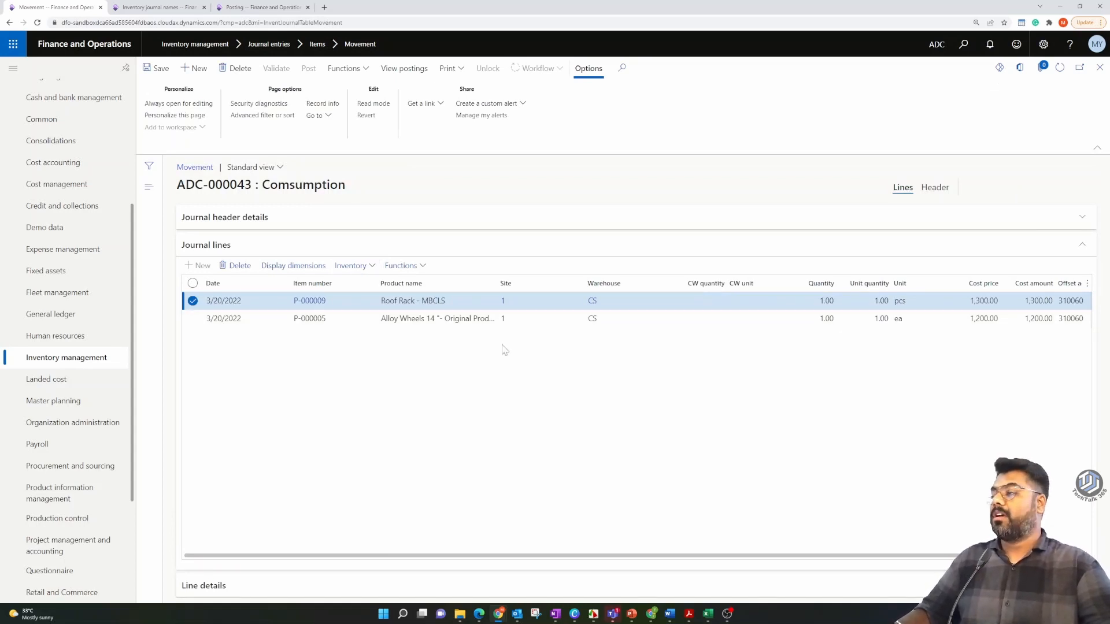
# Step: In the inventory journal names setup, edit the Comsump journal so that new vouchers are created by Change date or item
pyautogui.click(158, 8)
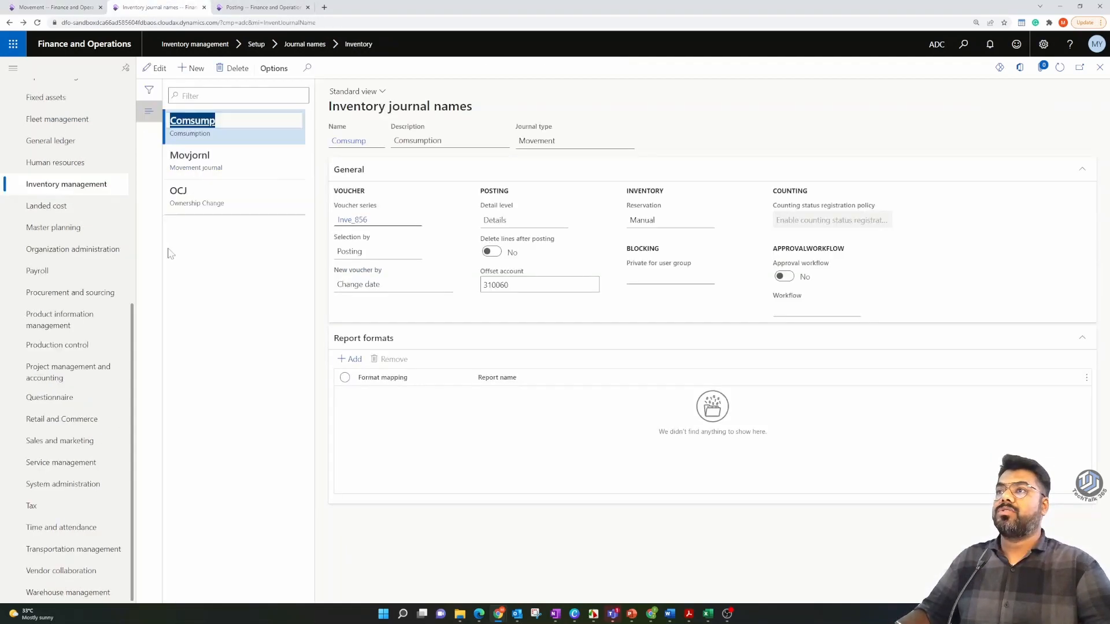
pyautogui.press('Tab')
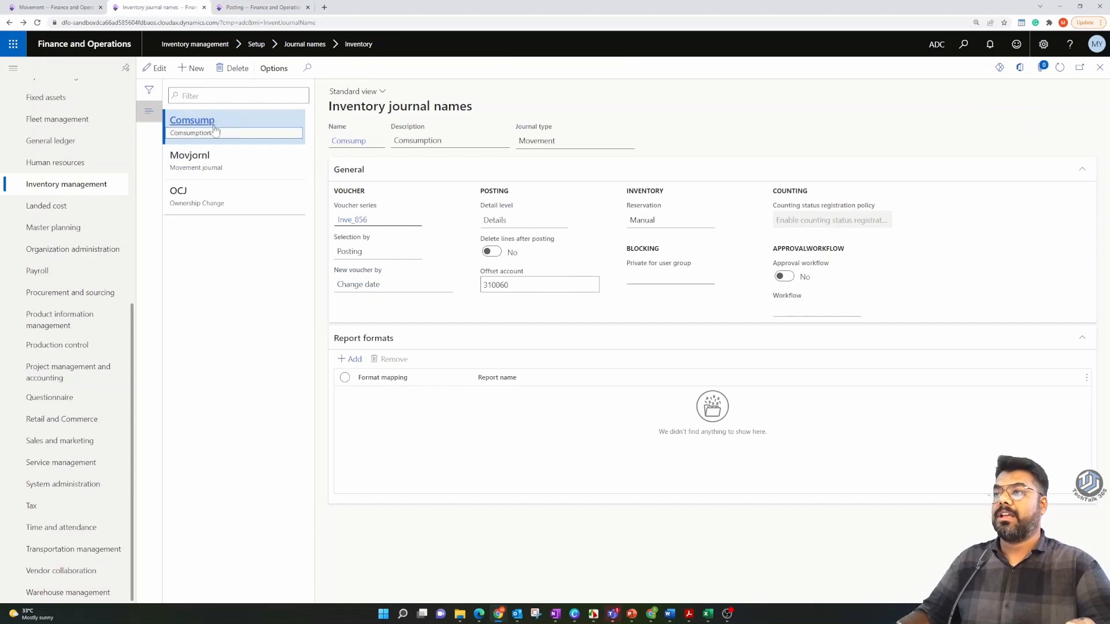
pyautogui.click(155, 68)
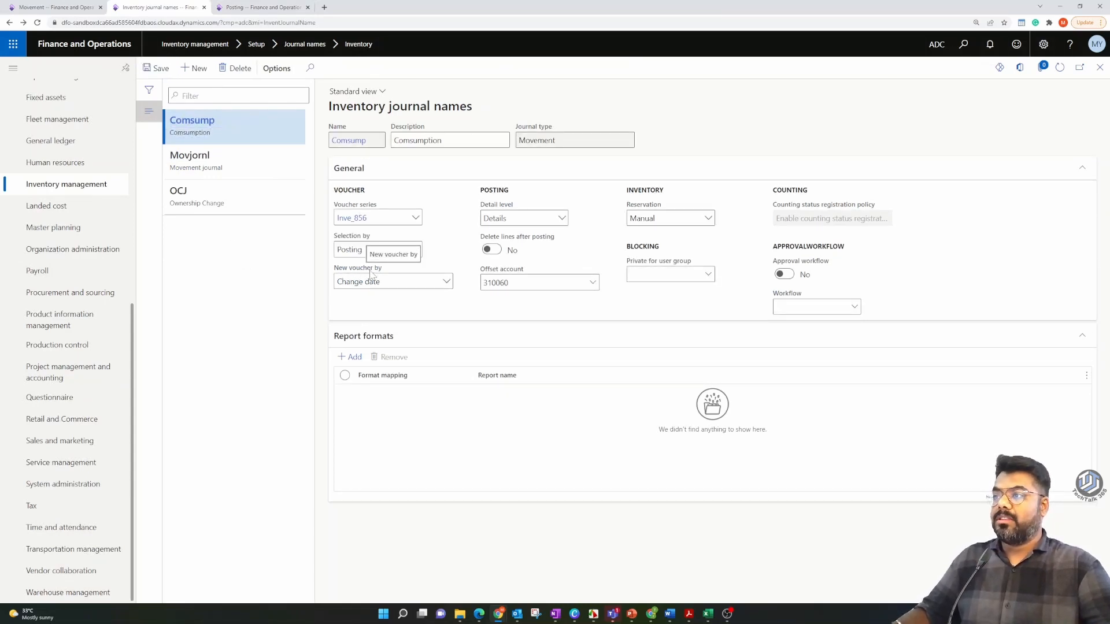
pyautogui.click(447, 283)
pyautogui.click(447, 283)
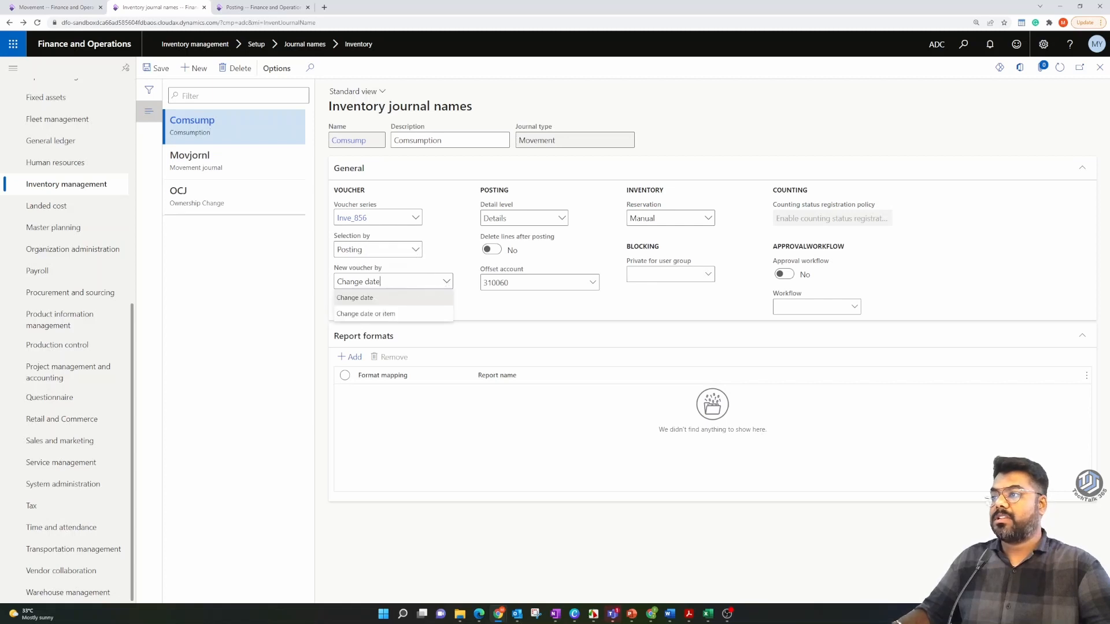
pyautogui.click(395, 318)
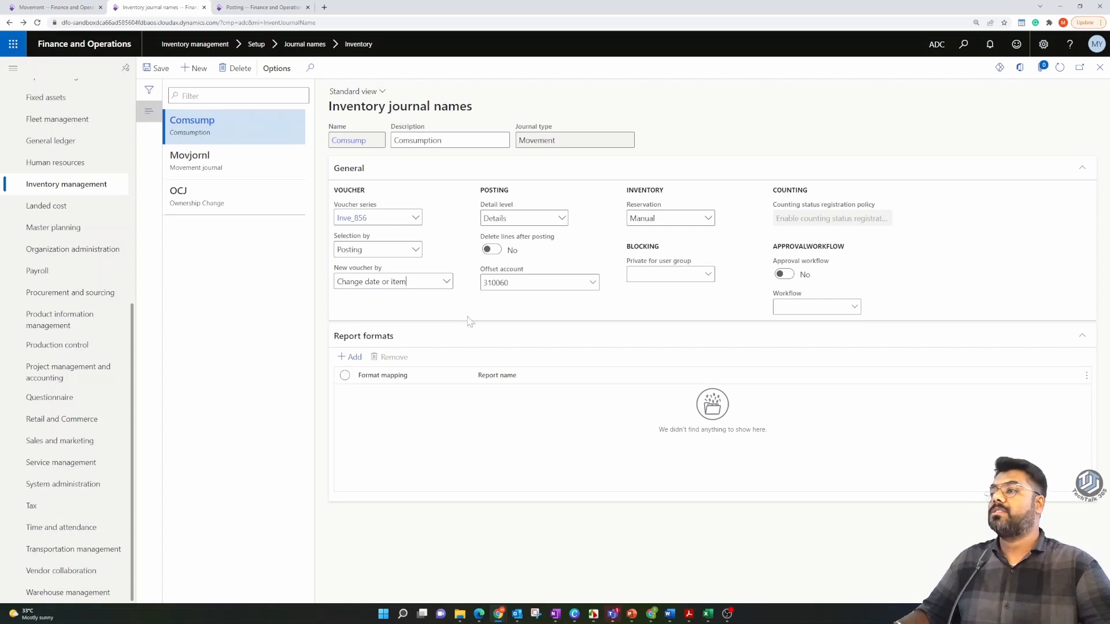
# Step: Return to the movement journal list and create a new inventory journal with the name Comsump
pyautogui.click(55, 7)
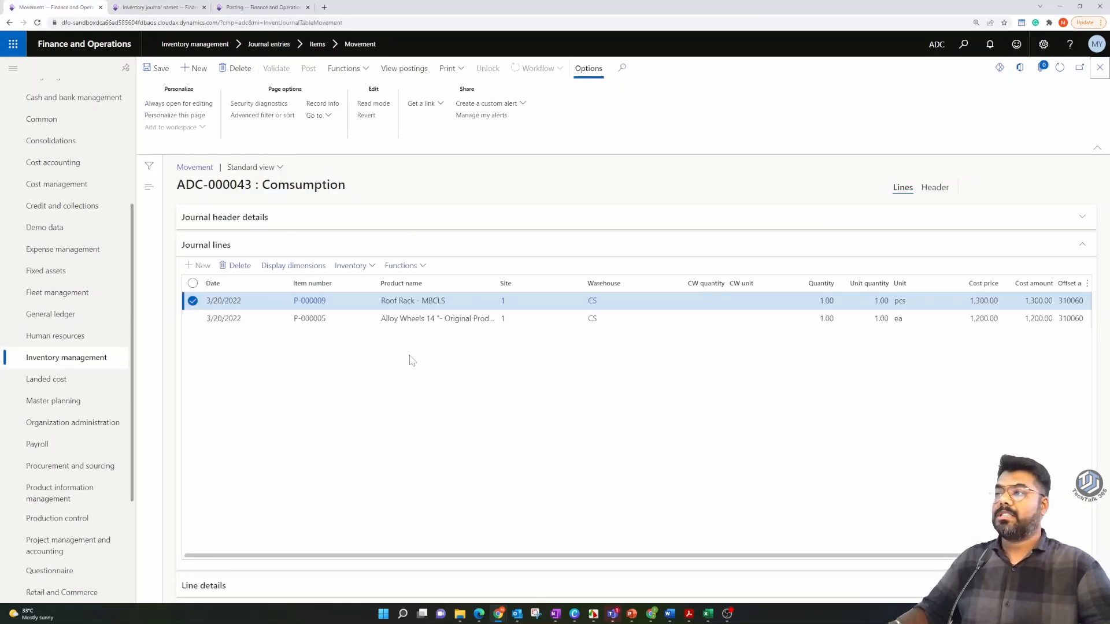
pyautogui.press('Escape')
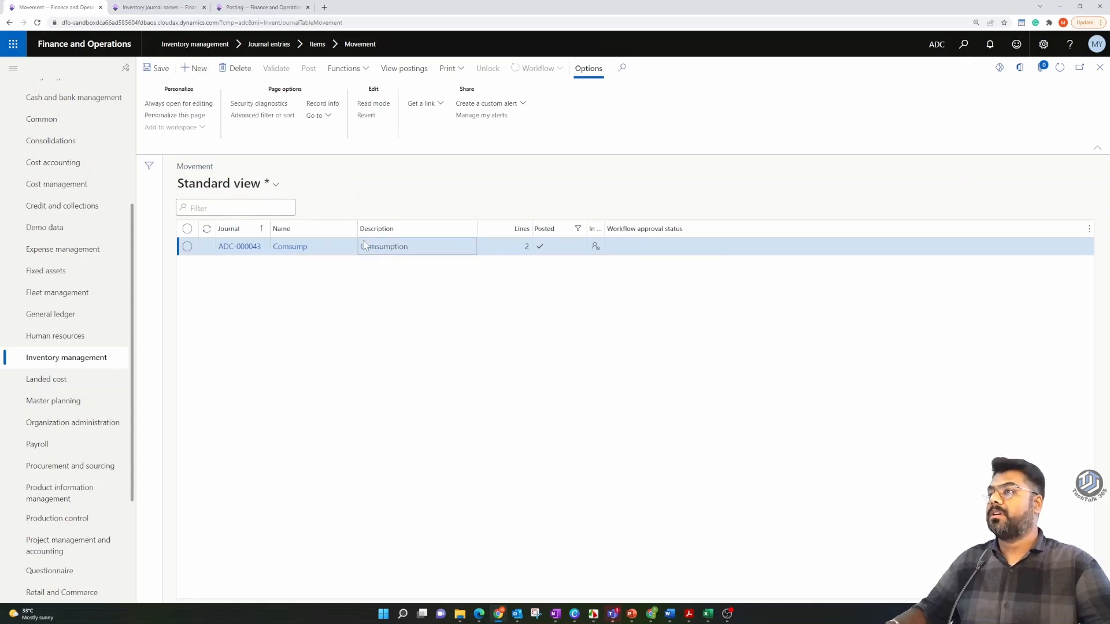
pyautogui.hotkey('alt', 'n')
pyautogui.click(721, 141)
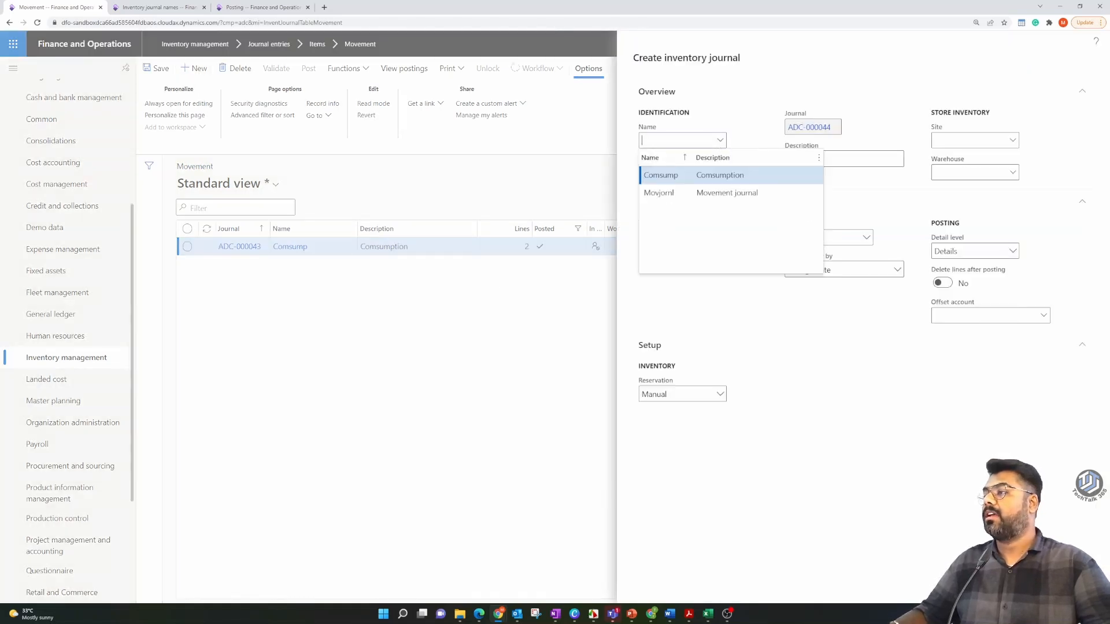
pyautogui.click(670, 174)
pyautogui.click(1013, 172)
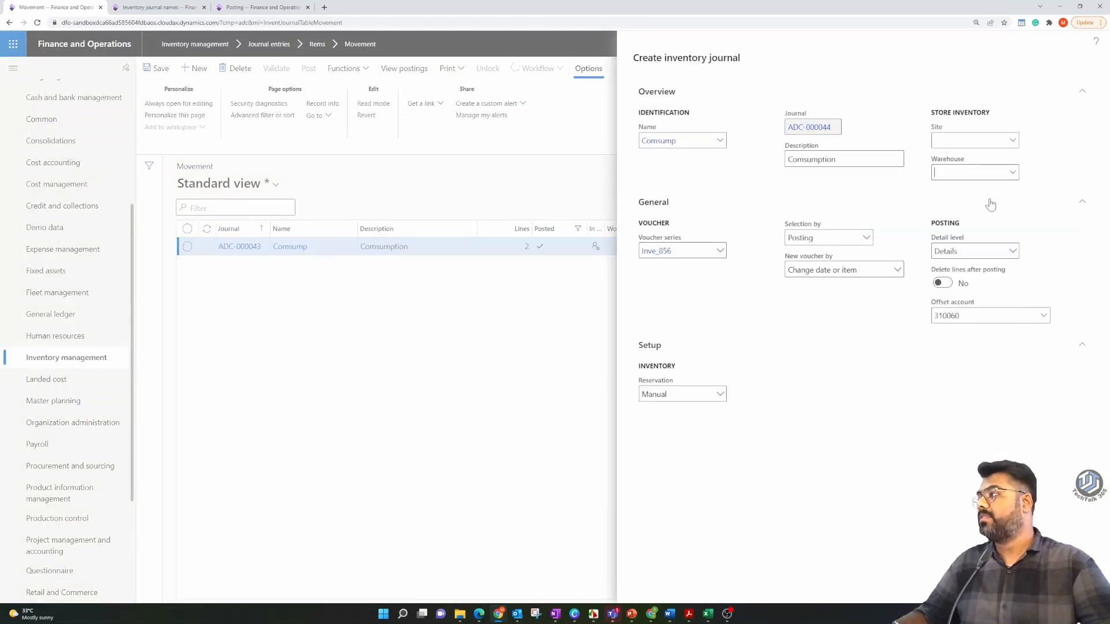
pyautogui.click(867, 206)
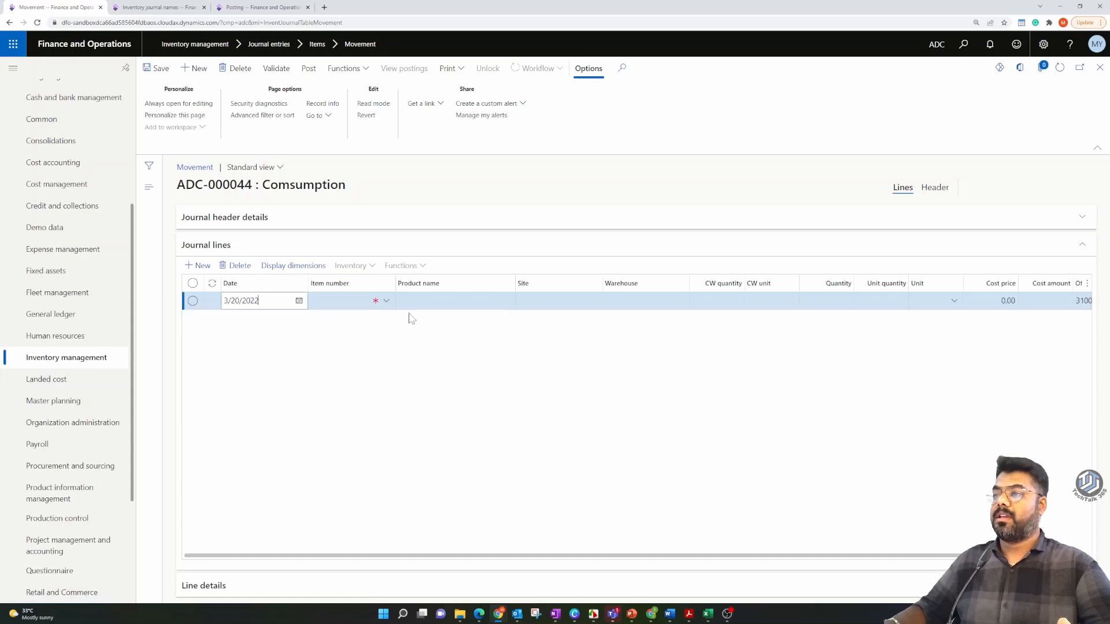
# Step: Choose the Alloy Wheels item P-000005 on the first journal line and add a second line for the Roof Rack item P-000009
pyautogui.click(387, 303)
pyautogui.click(387, 301)
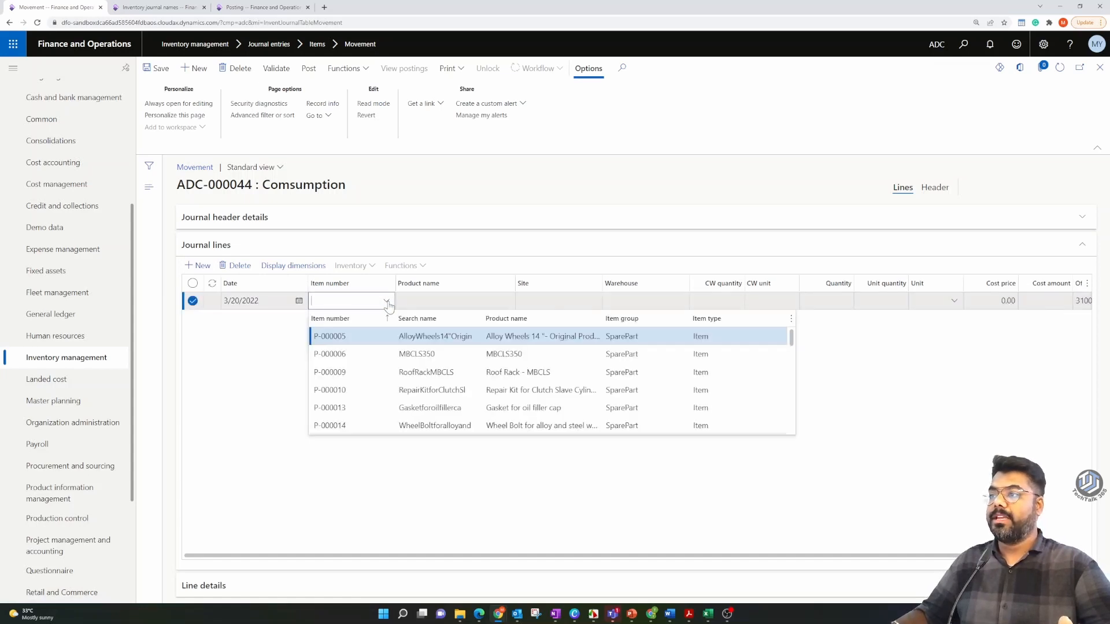
pyautogui.click(379, 336)
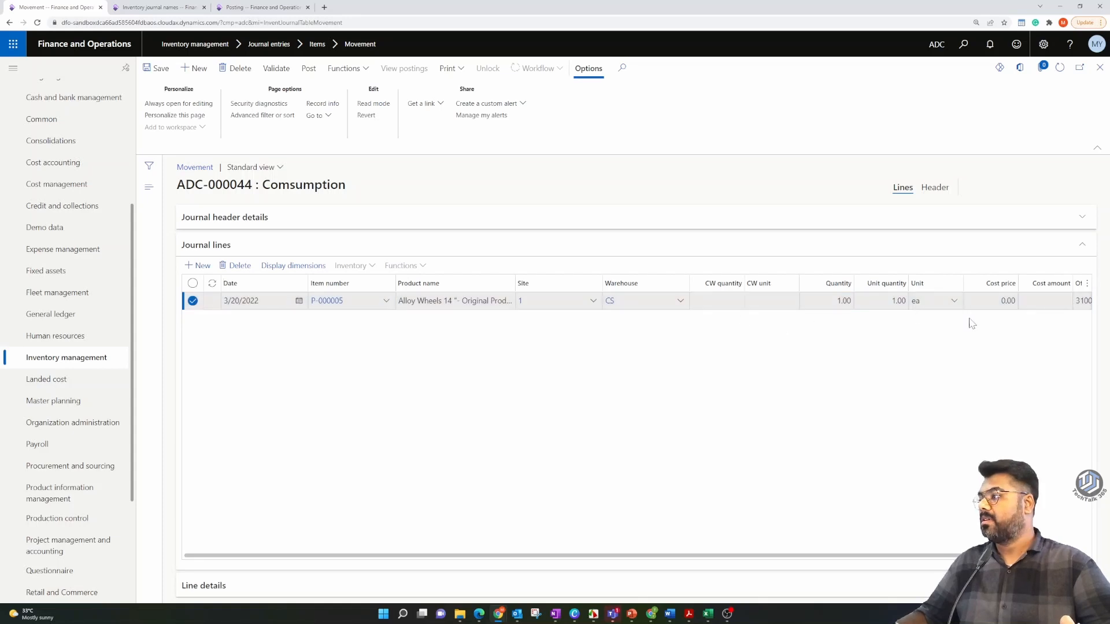
pyautogui.hotkey('alt', 'n')
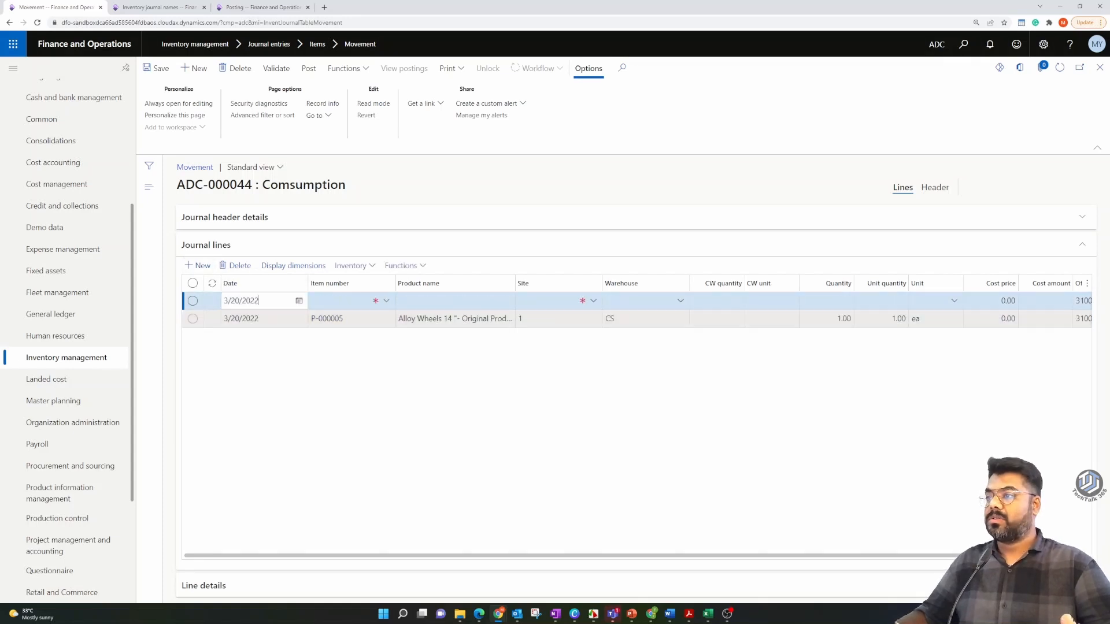
pyautogui.click(387, 301)
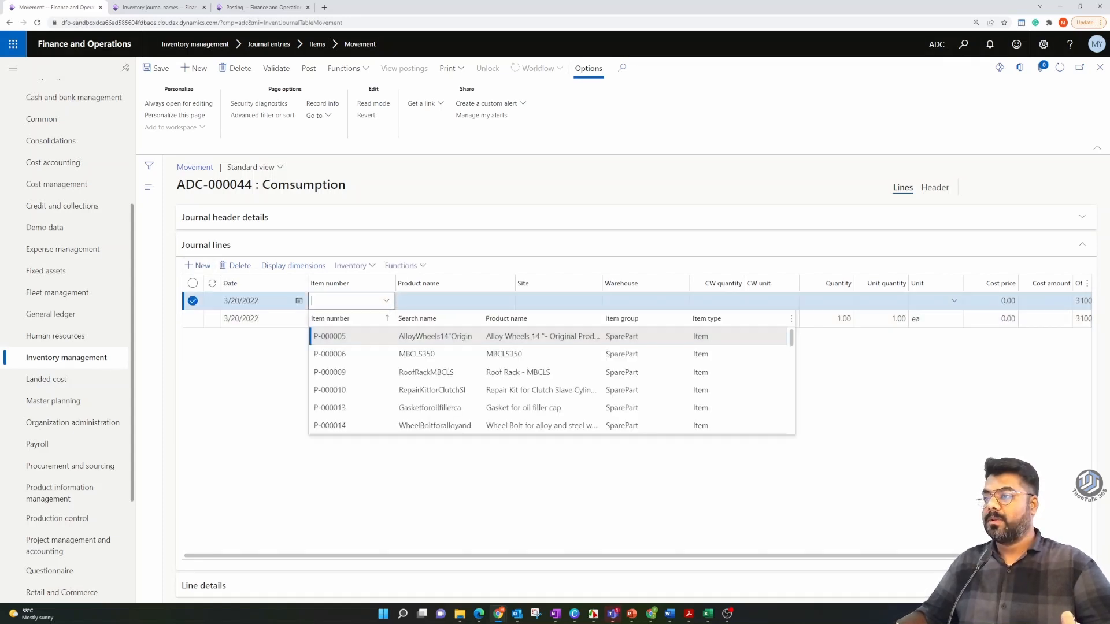
pyautogui.click(434, 372)
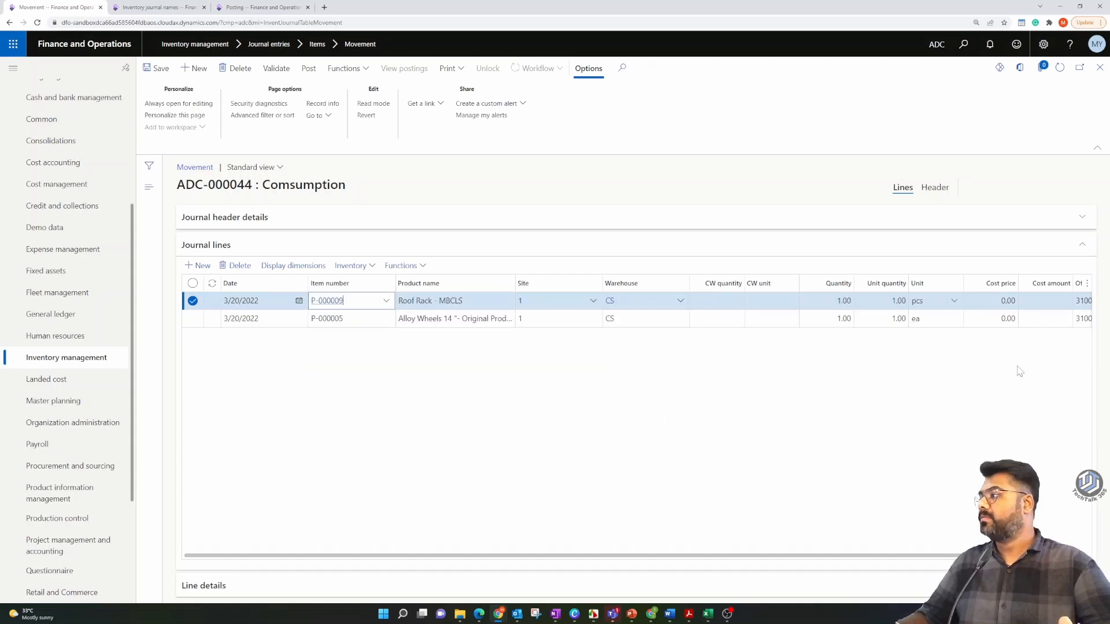
# Step: Set the cost price to 1,200 on the Alloy Wheels line and 1,300 on the Roof Rack line, and post the journal
pyautogui.click(1009, 325)
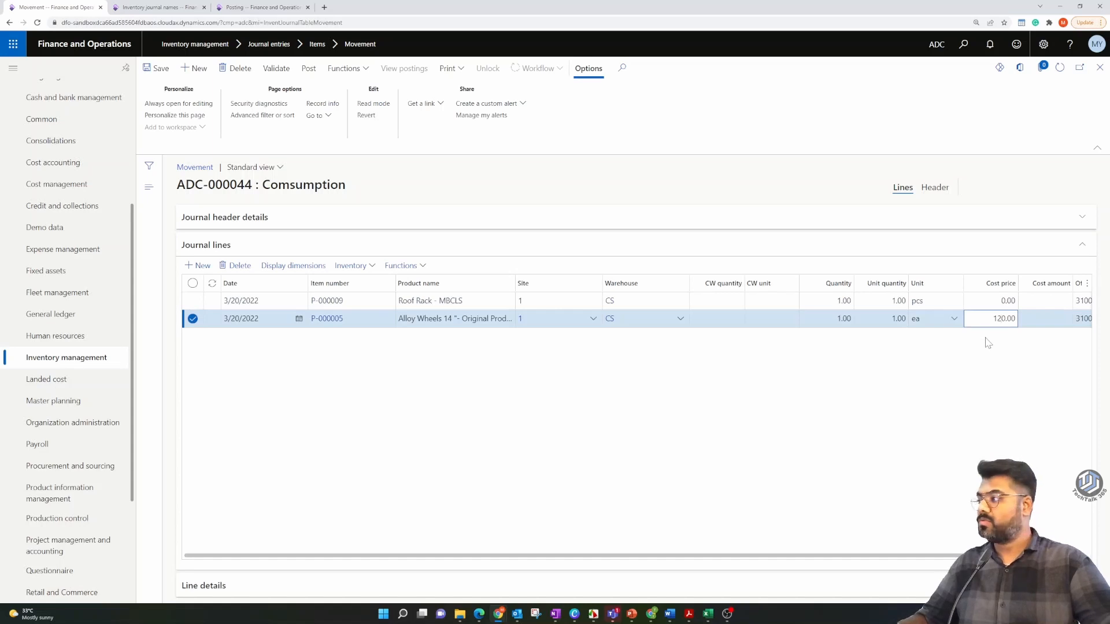
pyautogui.write('120')
pyautogui.click(992, 303)
pyautogui.write('130')
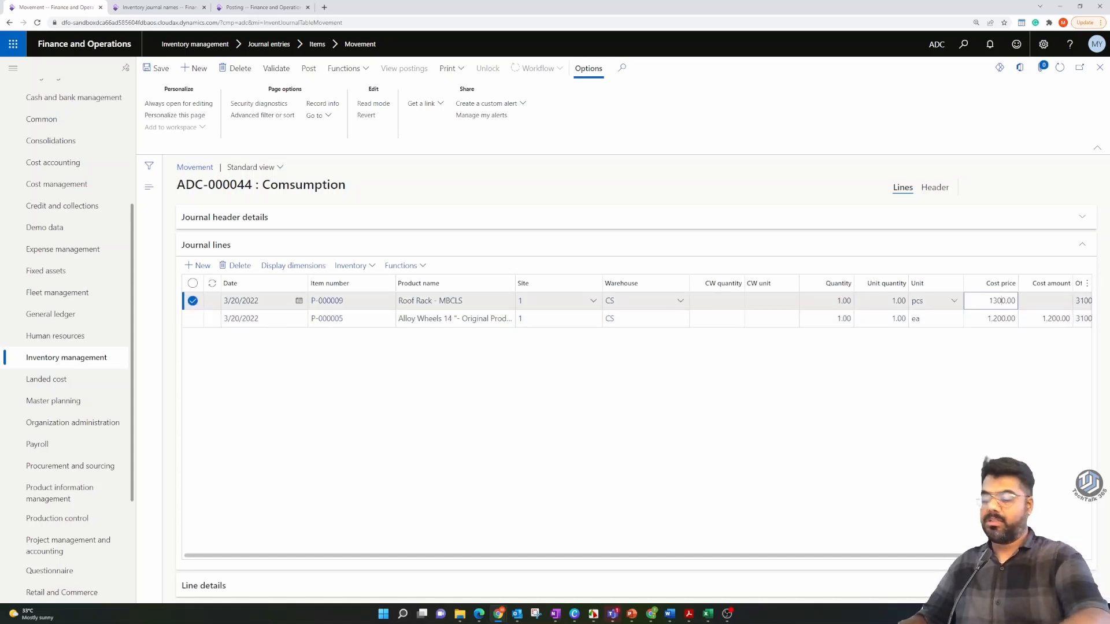
pyautogui.click(953, 543)
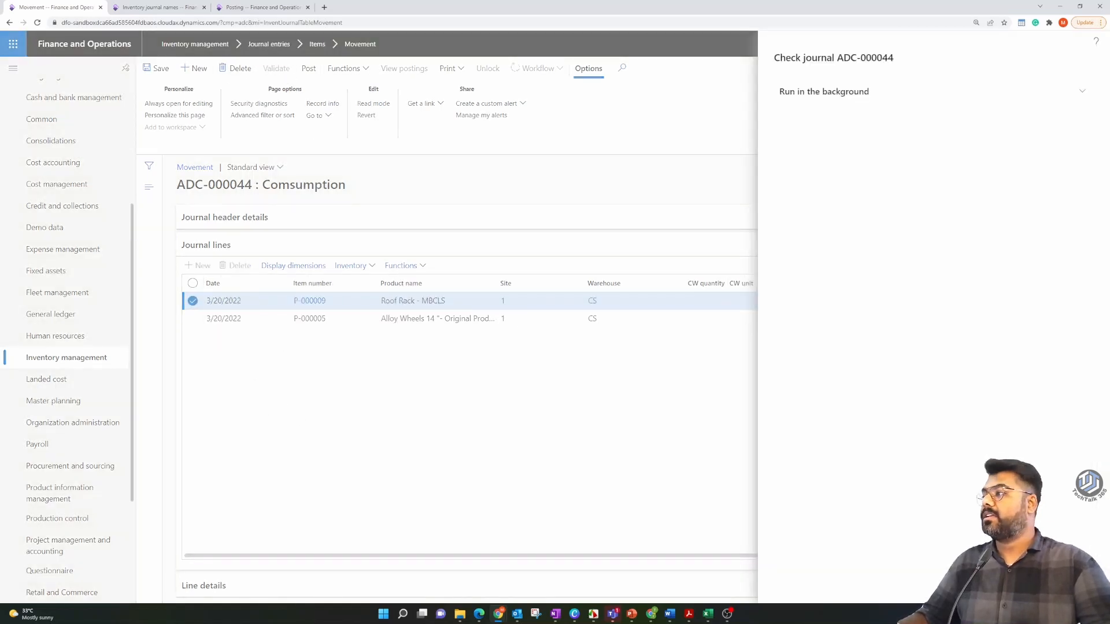
pyautogui.click(309, 68)
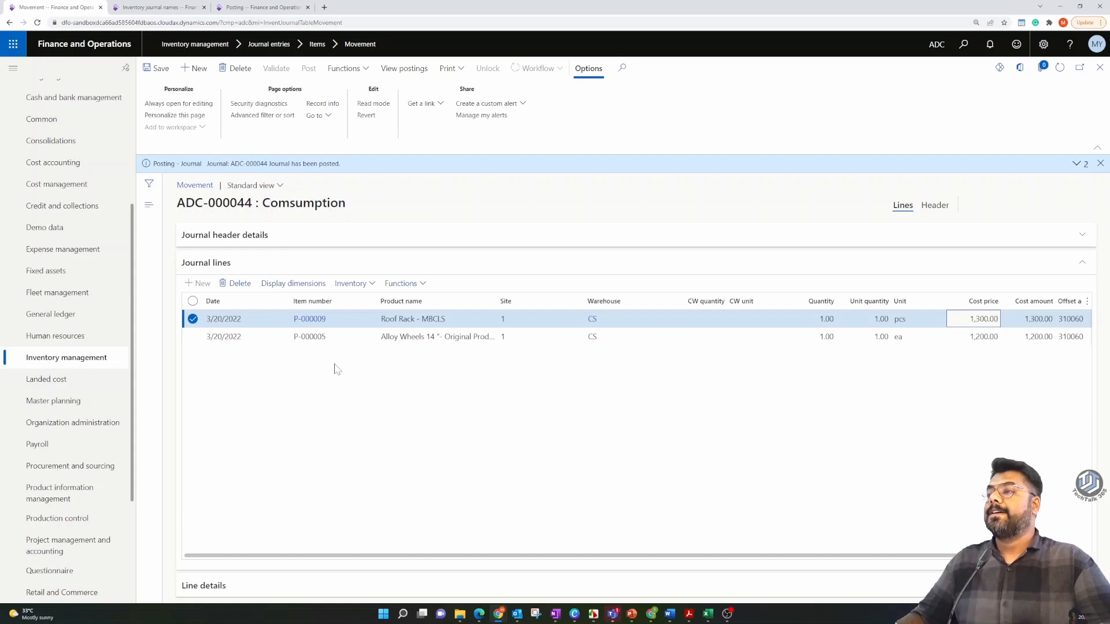
# Step: Open the Roof Rack line's inventory transactions and compare the voucher numbers of its ledger voucher entries
pyautogui.click(352, 284)
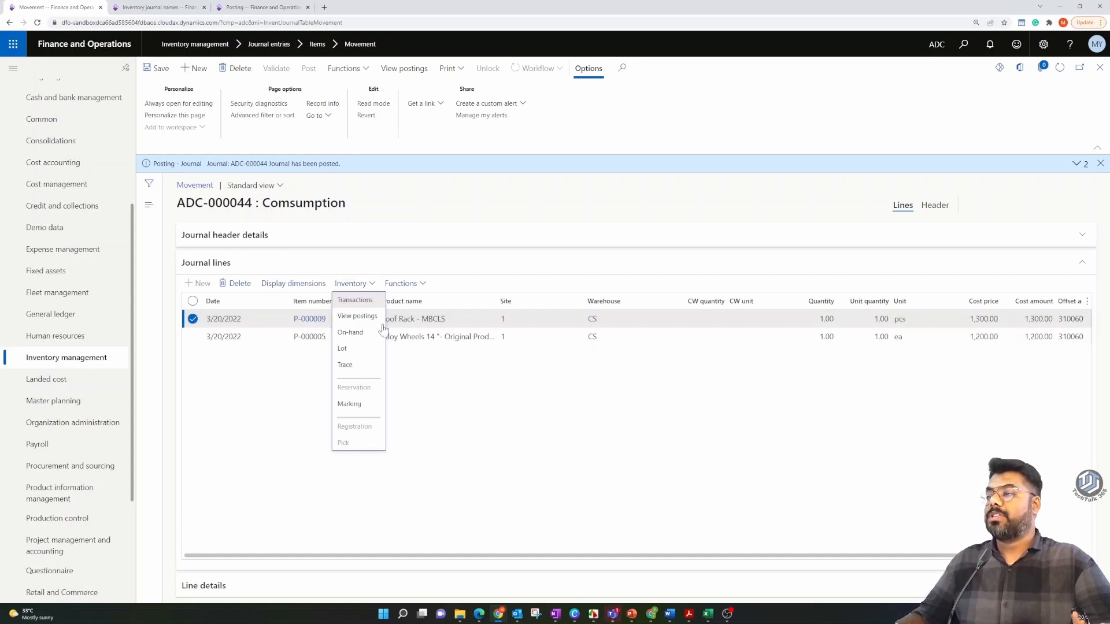
pyautogui.click(358, 301)
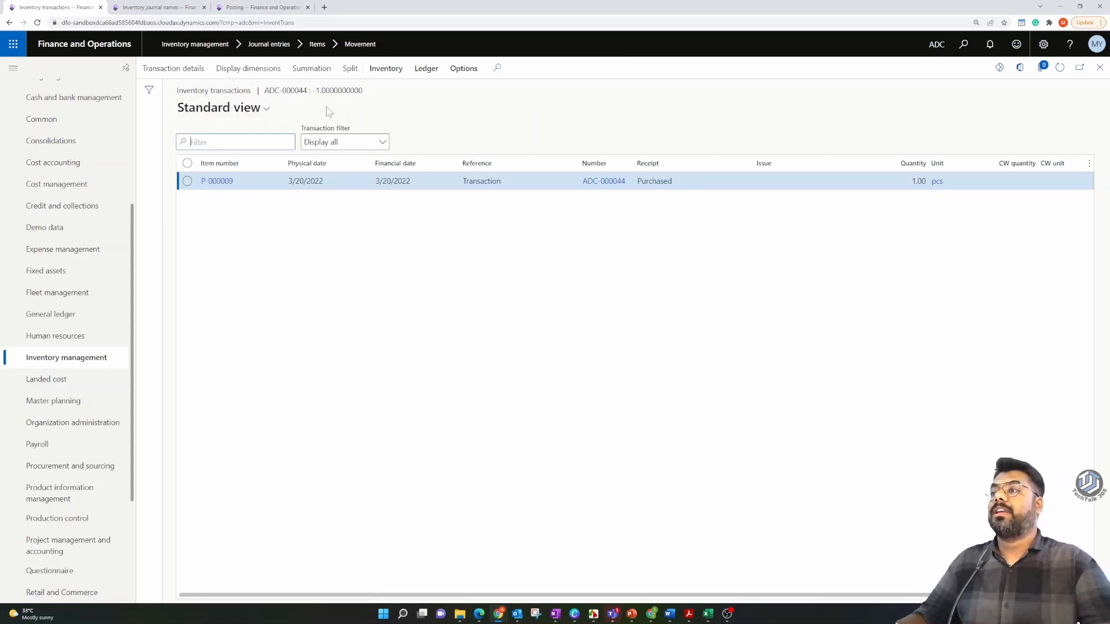
pyautogui.click(424, 70)
pyautogui.click(161, 117)
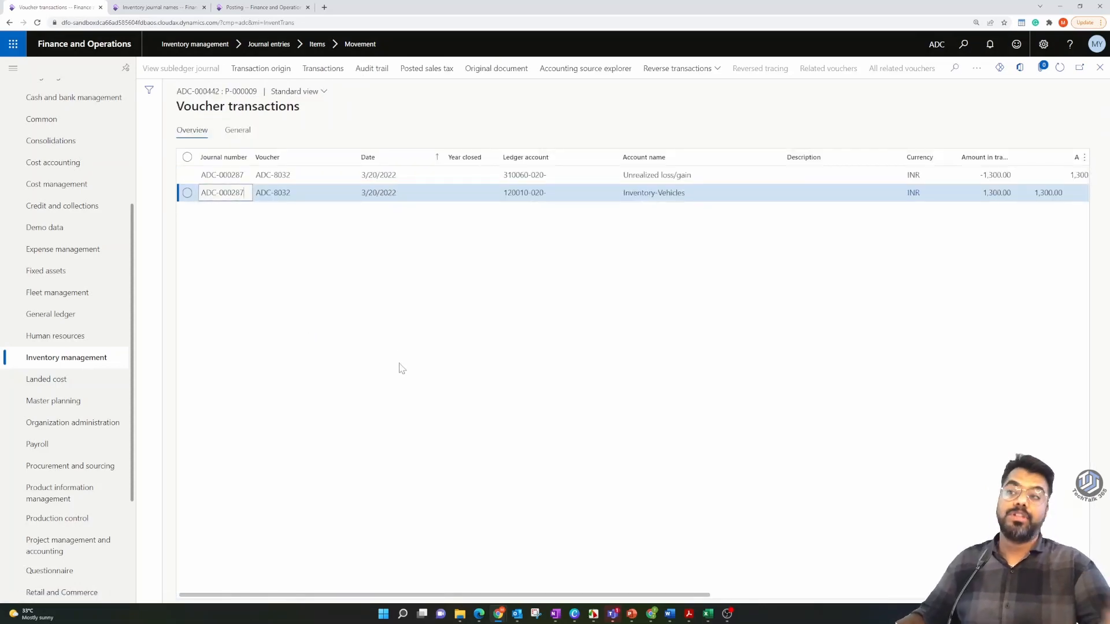
pyautogui.press('Tab')
pyautogui.press('Up')
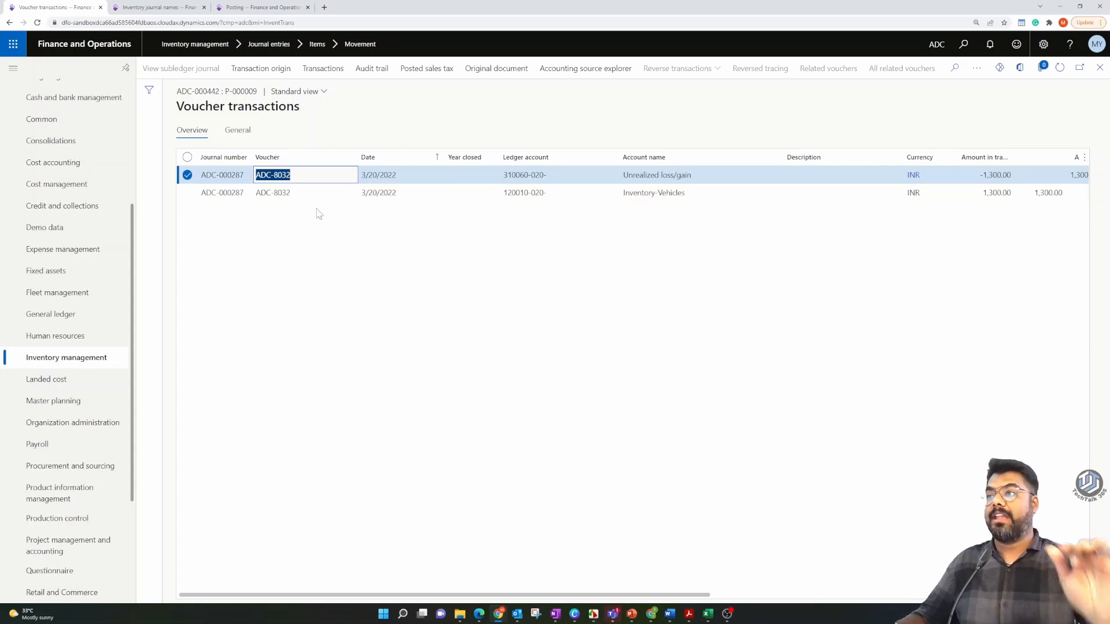
pyautogui.press('Down')
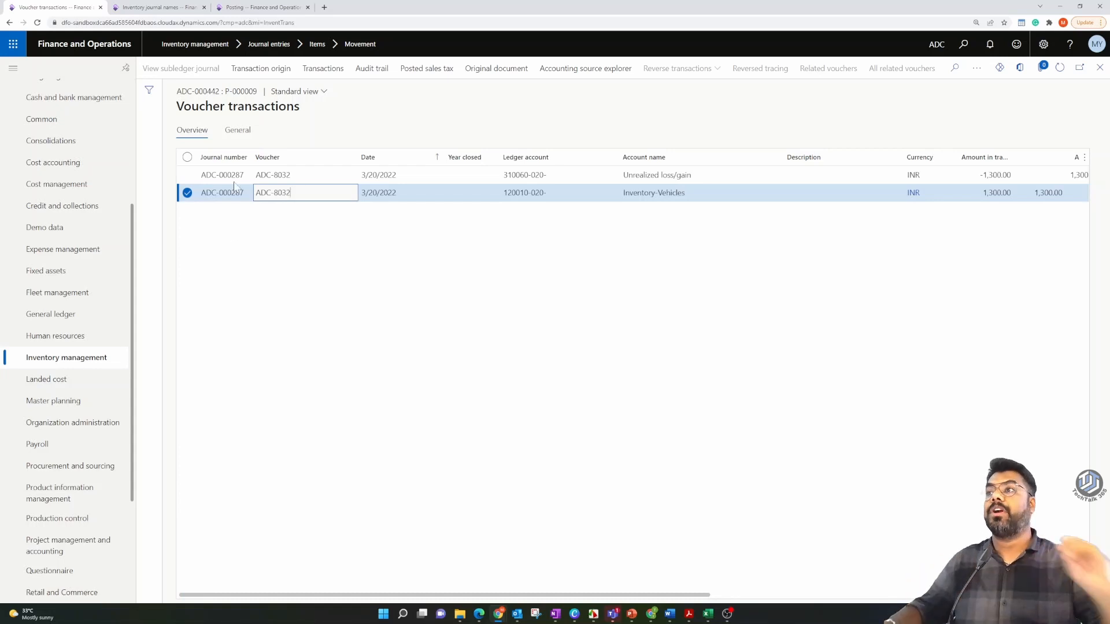
# Step: Review the Comsump journal name's voucher and offset account settings alongside the voucher transactions and the inventory posting setup
pyautogui.click(237, 7)
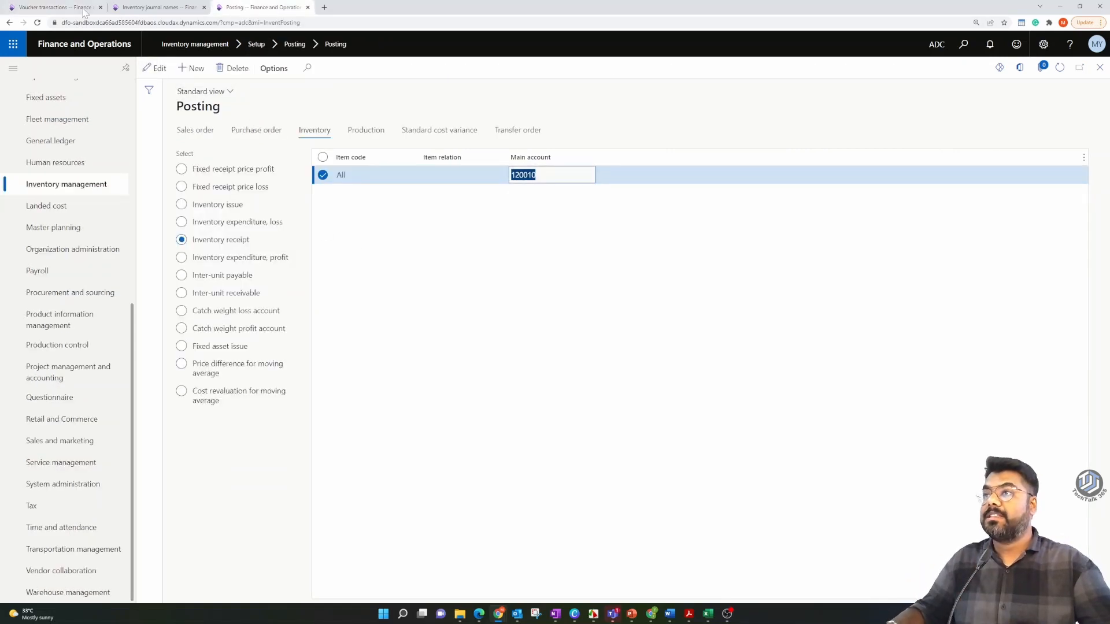
pyautogui.click(149, 7)
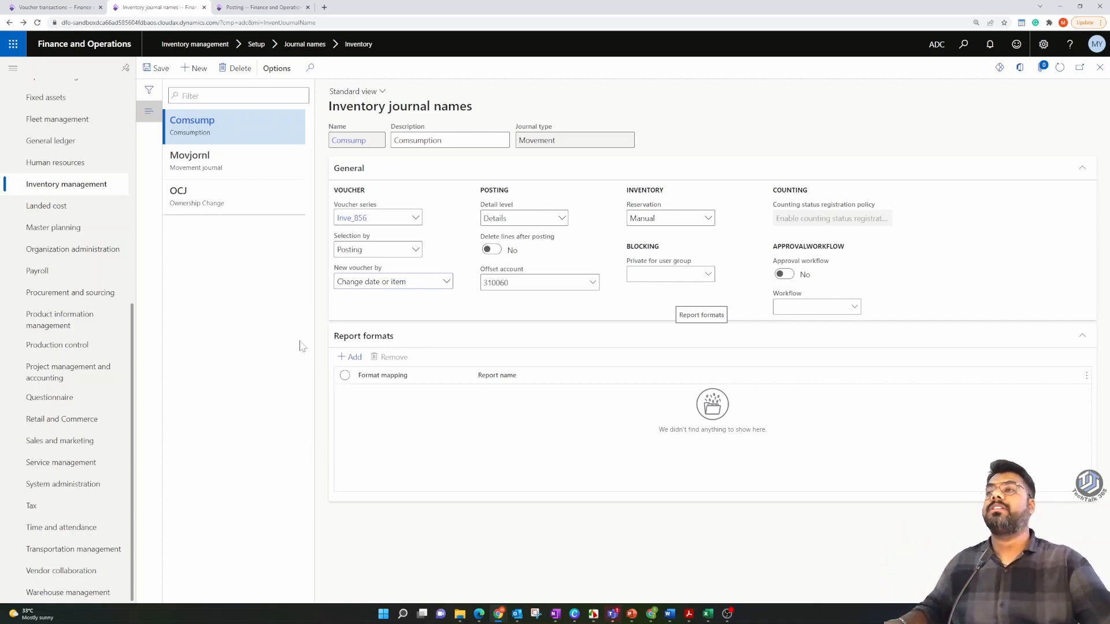
pyautogui.click(57, 7)
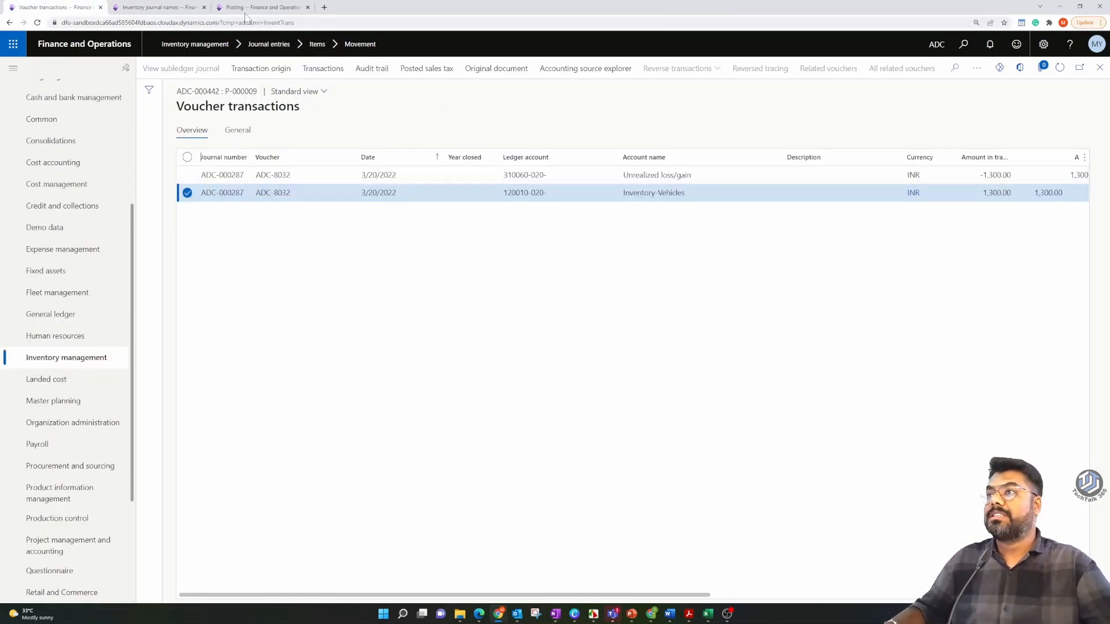
pyautogui.click(254, 8)
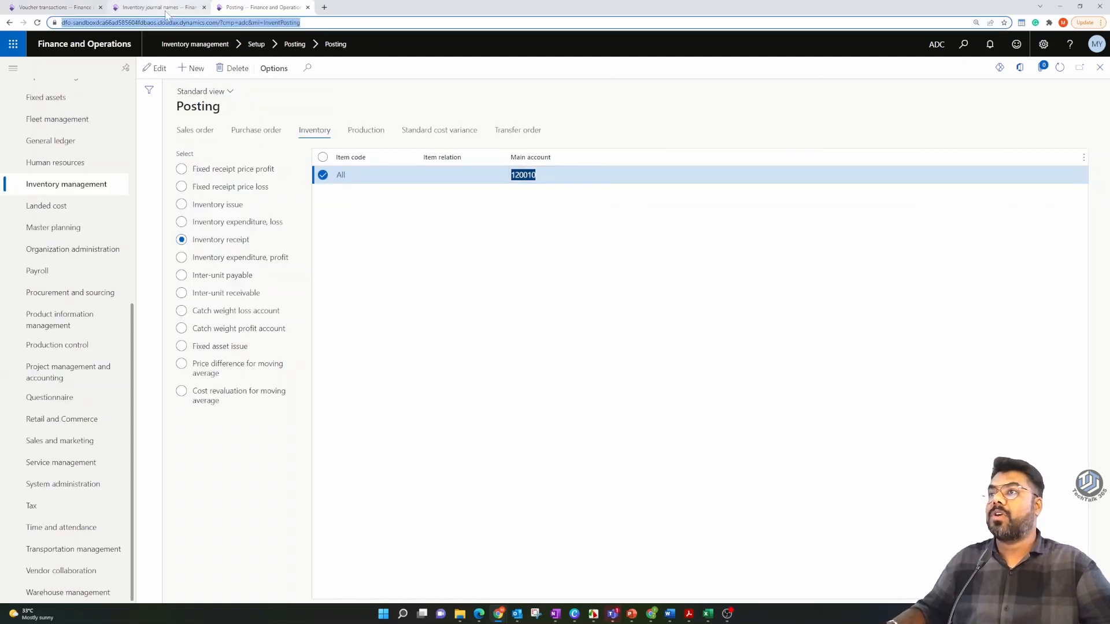
pyautogui.click(155, 8)
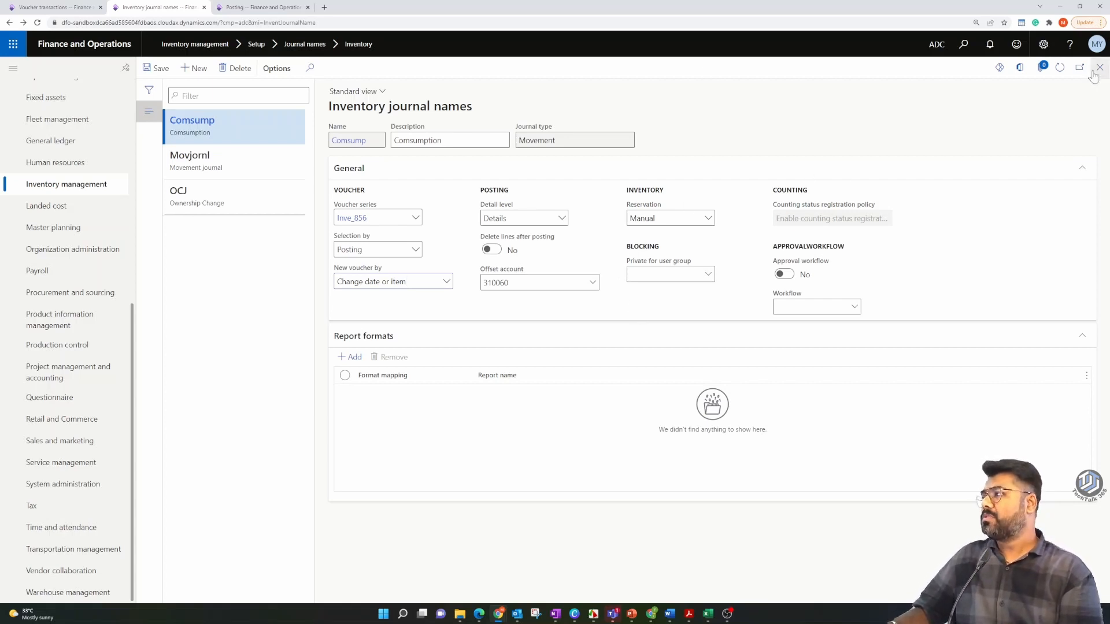
pyautogui.click(104, 6)
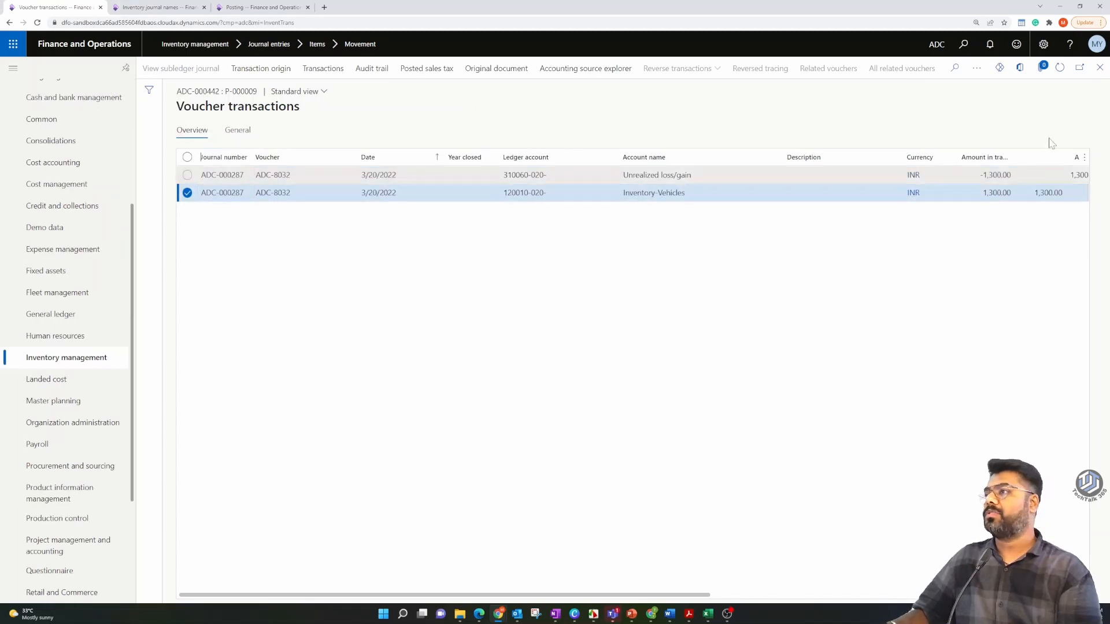
# Step: Close the voucher, inventory transaction and posted journal pages and reopen the Movement journal list from Inventory management
pyautogui.click(1100, 67)
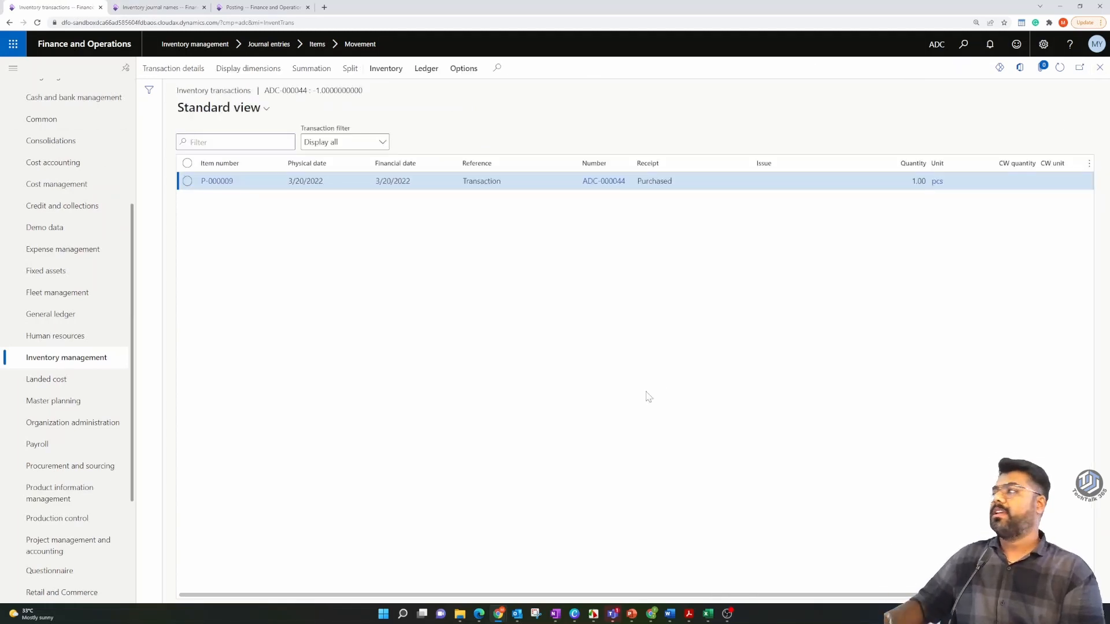
pyautogui.click(1101, 68)
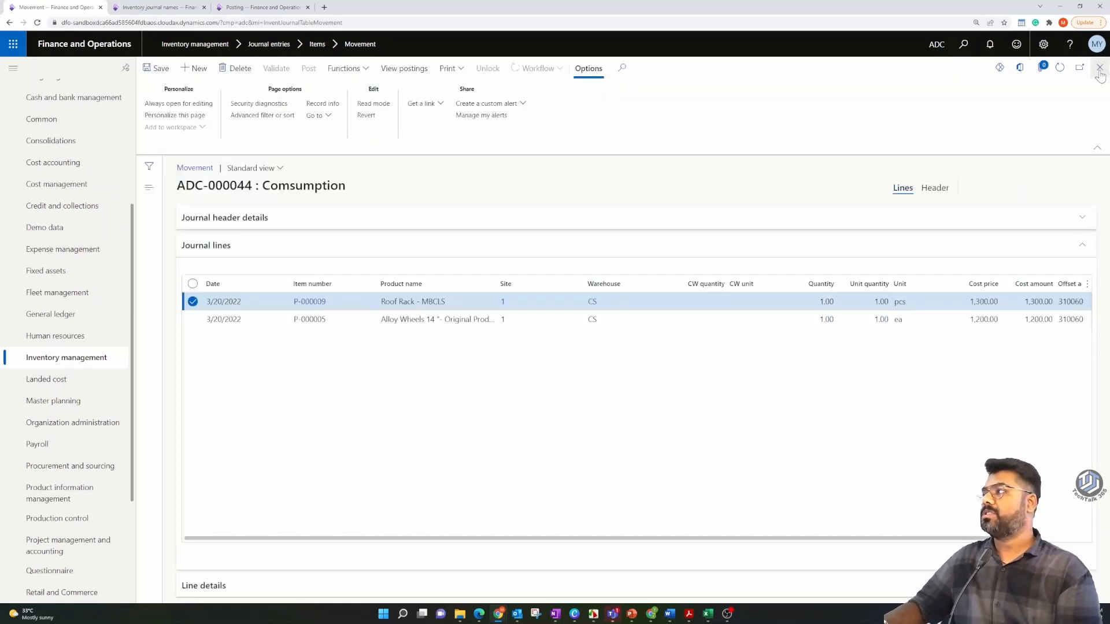
pyautogui.click(1101, 69)
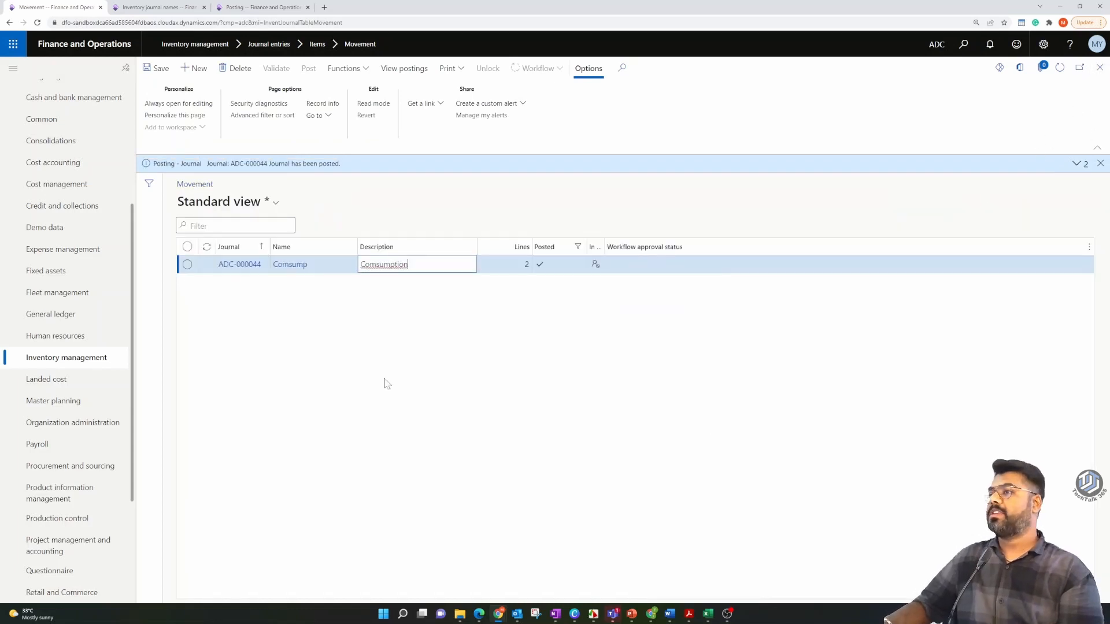
pyautogui.click(1100, 67)
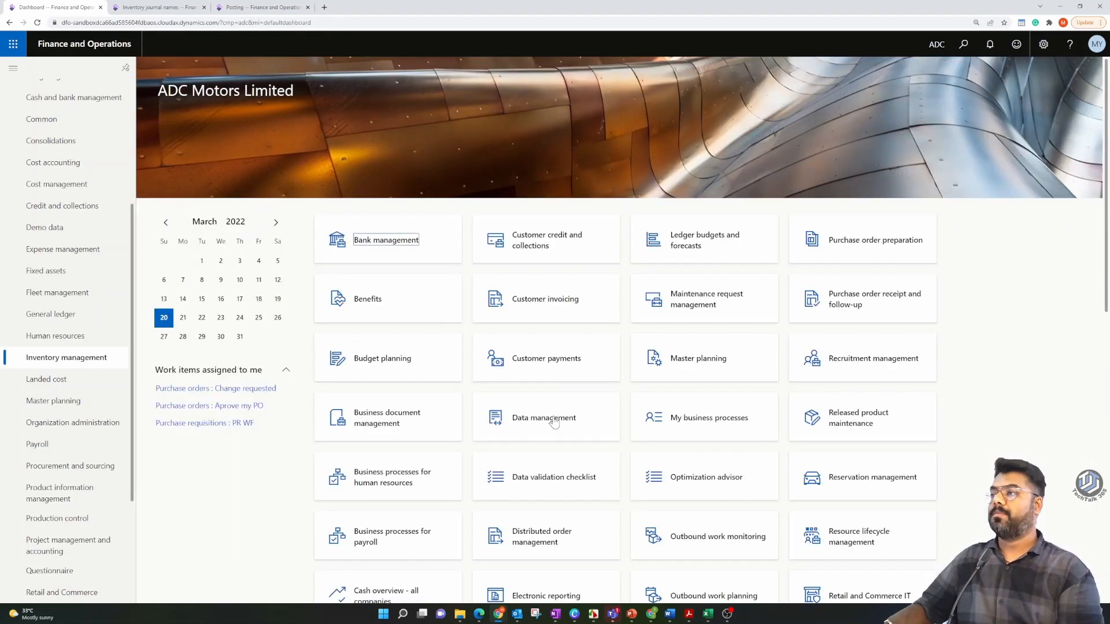
pyautogui.click(82, 359)
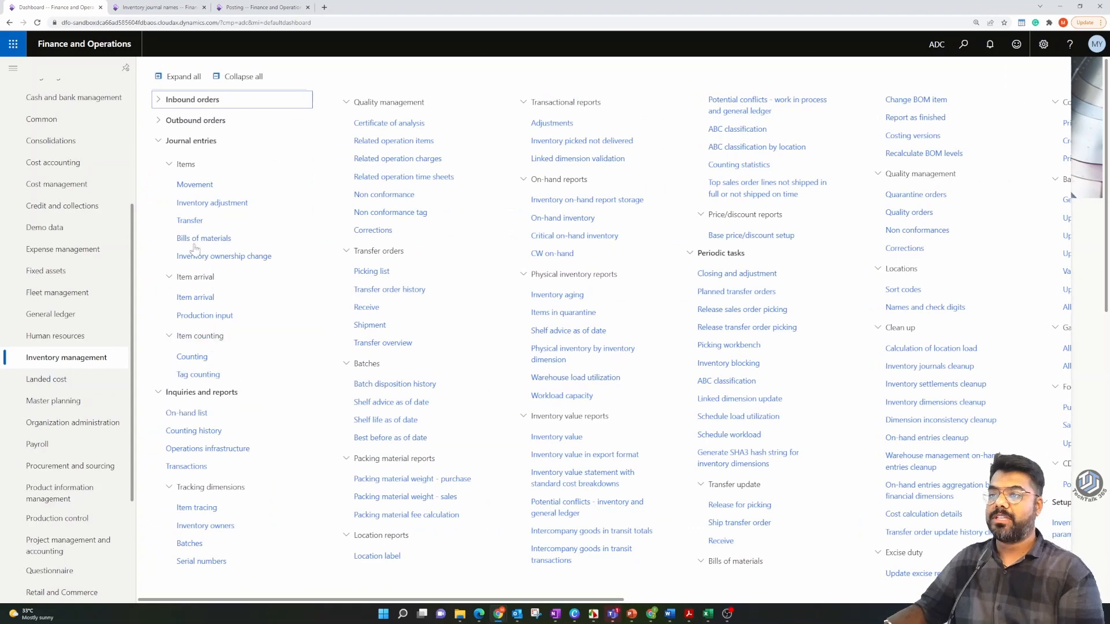
pyautogui.click(194, 186)
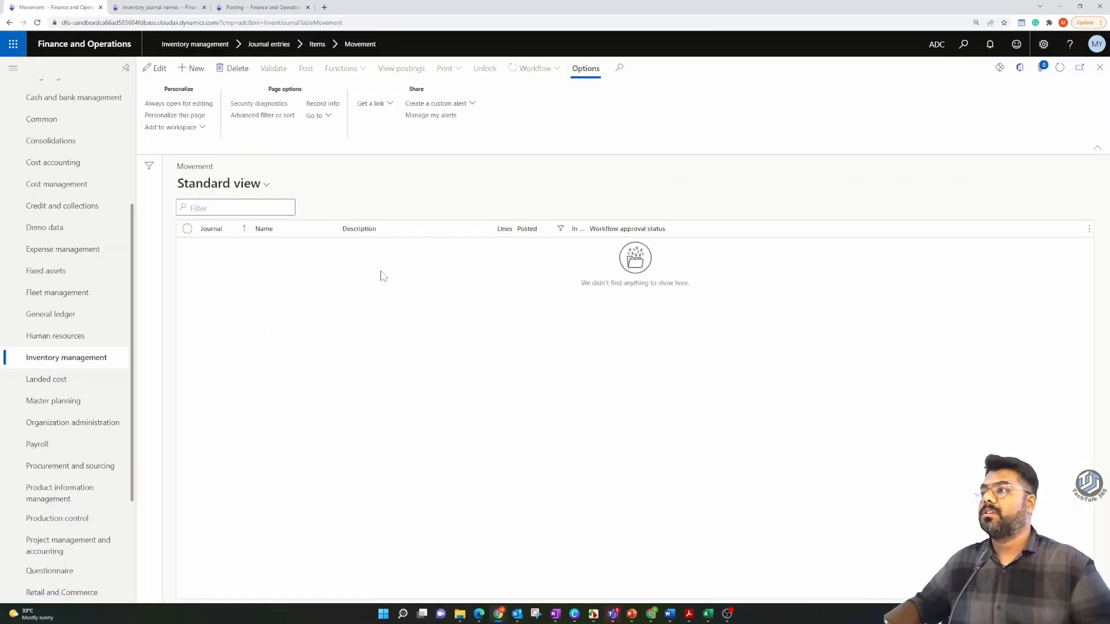
# Step: Create a new inventory journal with the name Comsump, site 1 and warehouse CS
pyautogui.hotkey('alt', 'n')
pyautogui.click(720, 140)
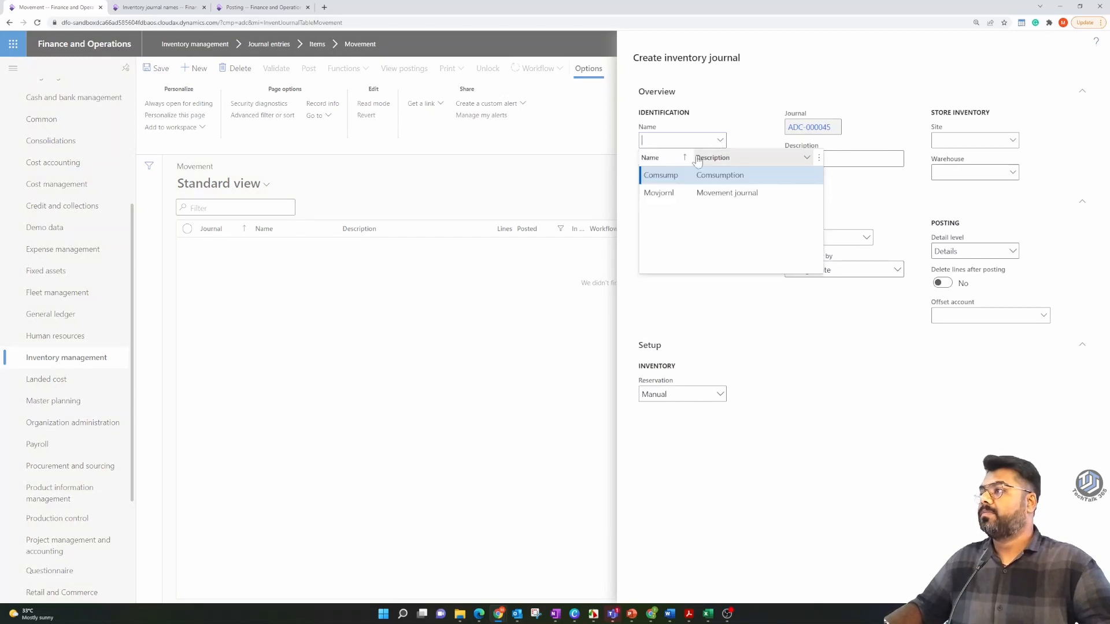
pyautogui.click(705, 175)
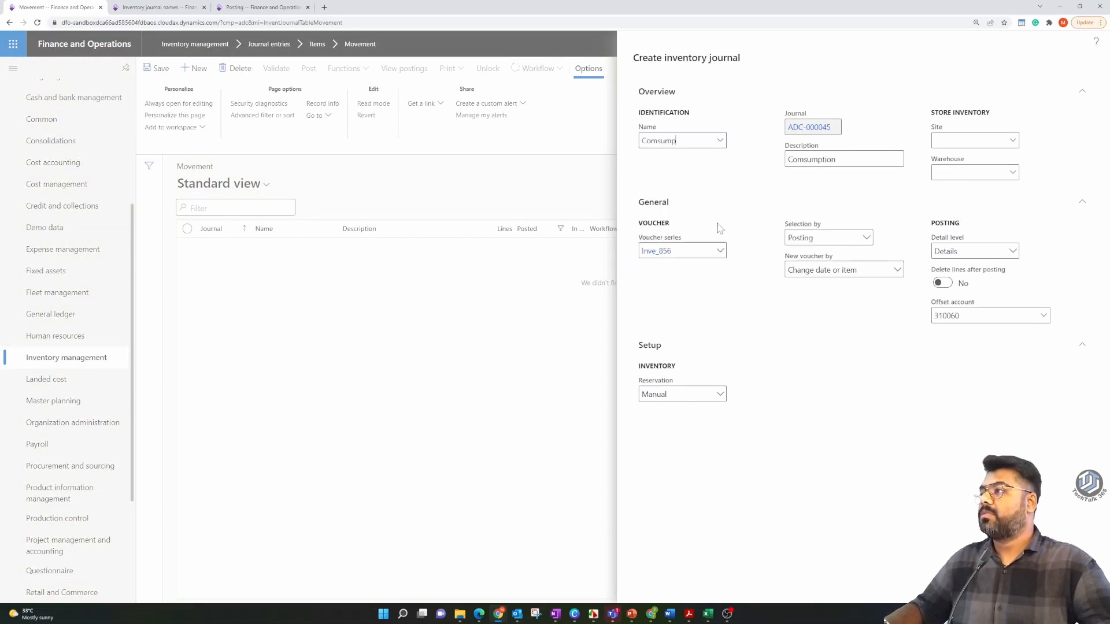
pyautogui.click(1013, 172)
pyautogui.click(751, 206)
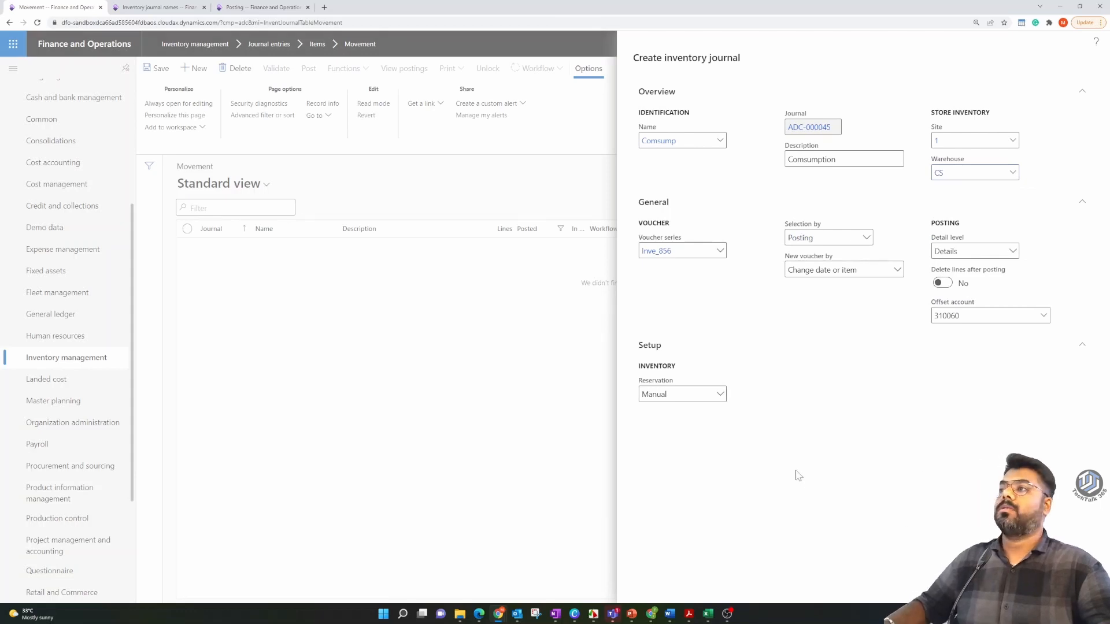
# Step: Add a journal line for the Alloy Wheels item P-000005 with a cost price of 1,200
pyautogui.click(200, 266)
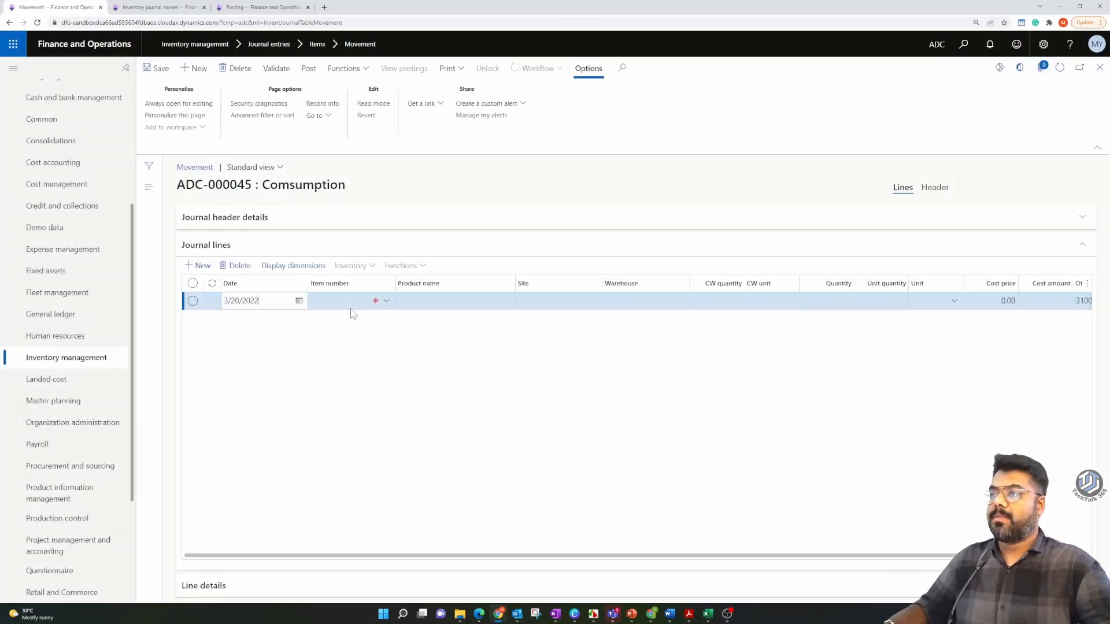
pyautogui.click(385, 301)
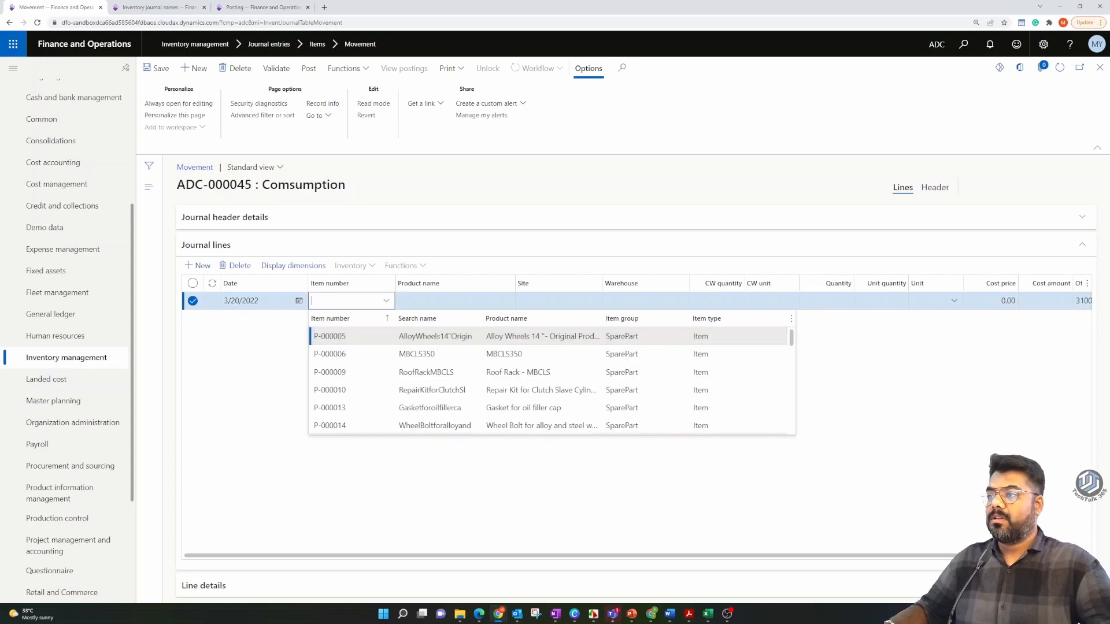
pyautogui.click(335, 336)
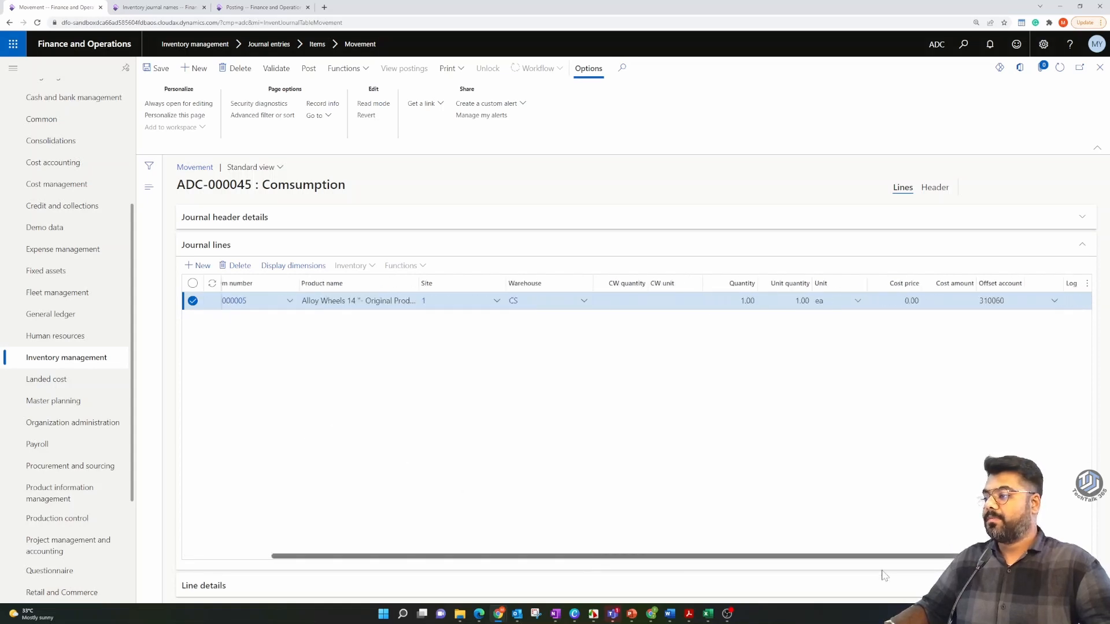
pyautogui.click(992, 300)
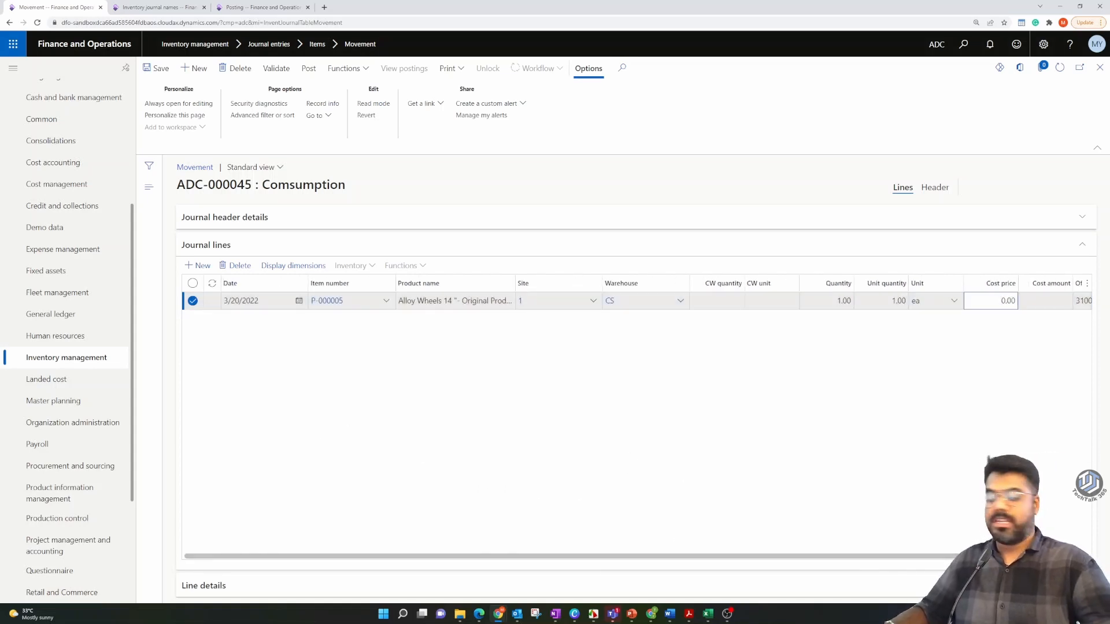
pyautogui.write('120')
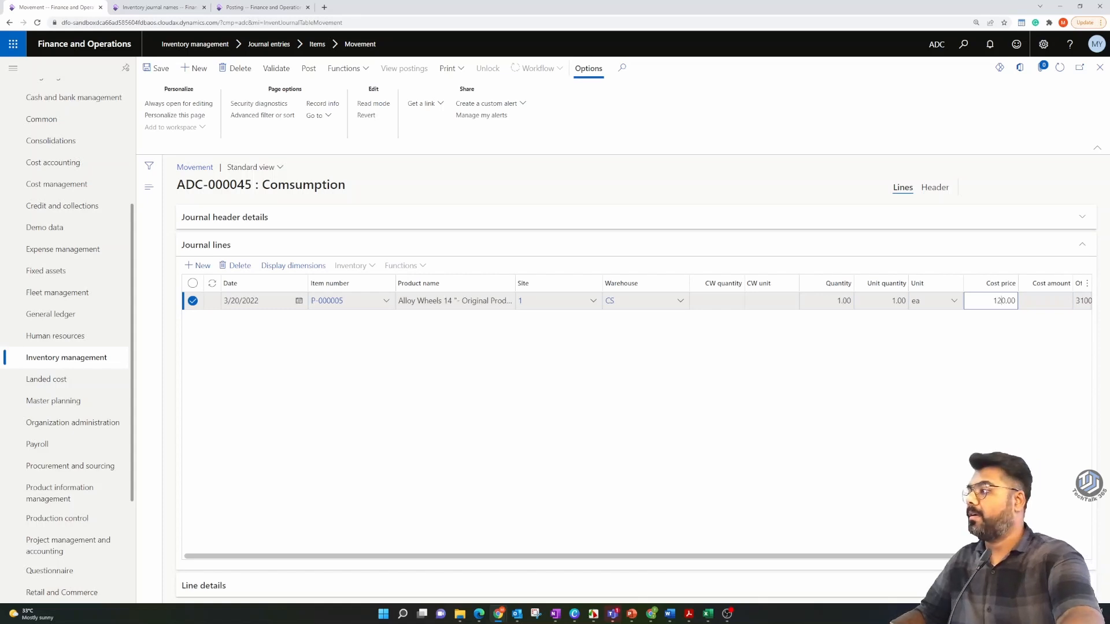
pyautogui.click(962, 362)
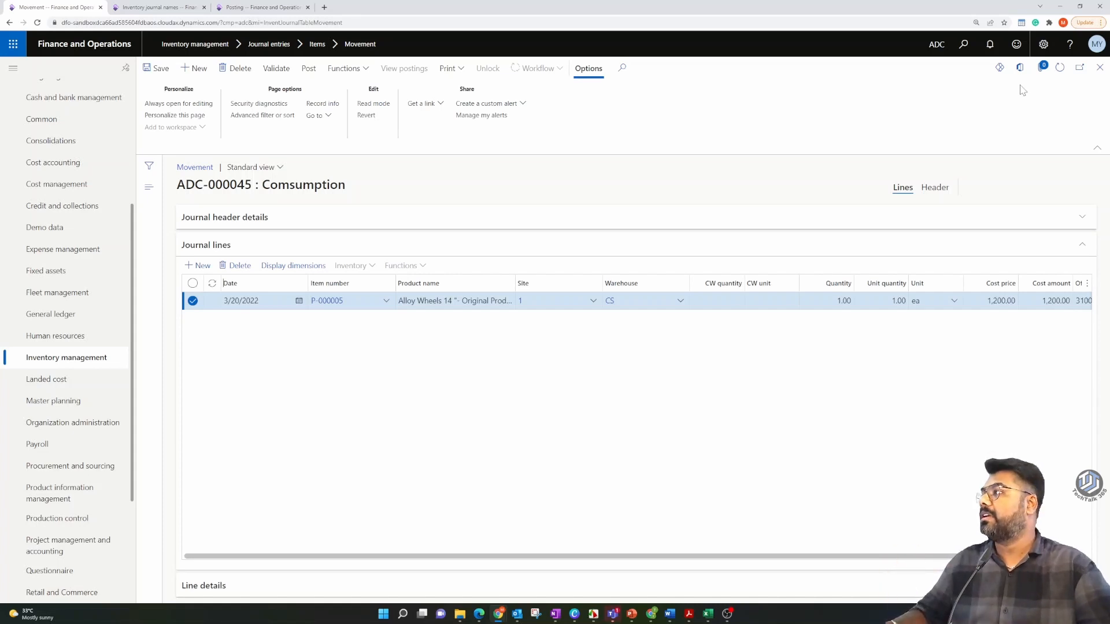
# Step: Download the journal for editing in Excel using the Inventory movement journal headers and lines V4 template
pyautogui.click(1020, 68)
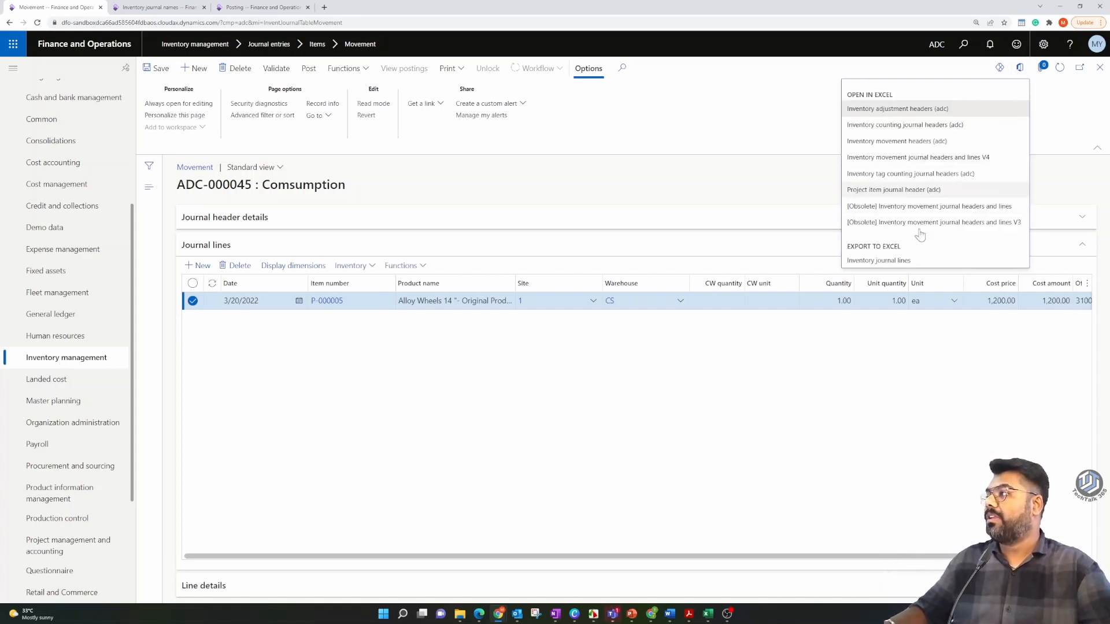
pyautogui.click(955, 157)
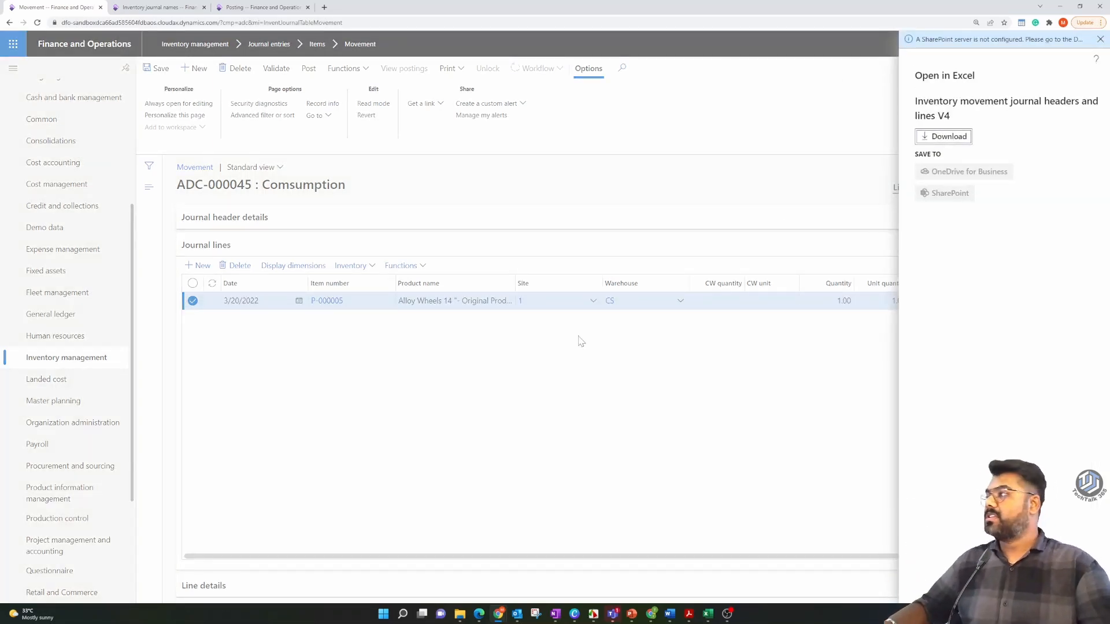
pyautogui.click(951, 137)
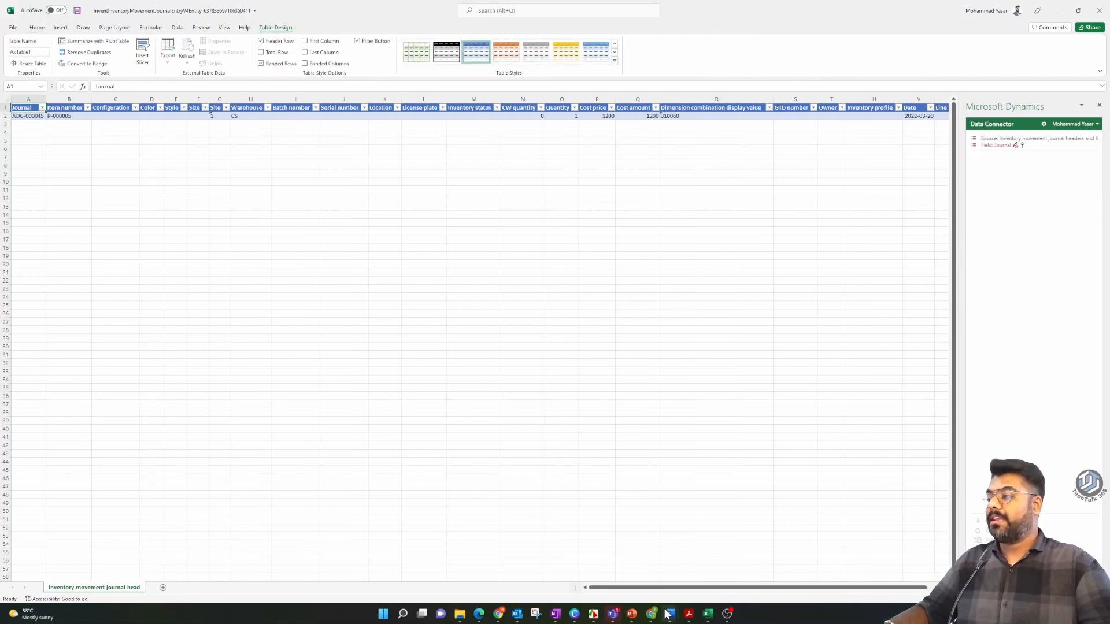
# Step: In the Excel workbook, set the quantity of the P-000005 line to 10 and publish the change
pyautogui.moveTo(660, 589)
pyautogui.mouseDown()
pyautogui.moveTo(671, 589)
pyautogui.moveTo(655, 590)
pyautogui.mouseUp()
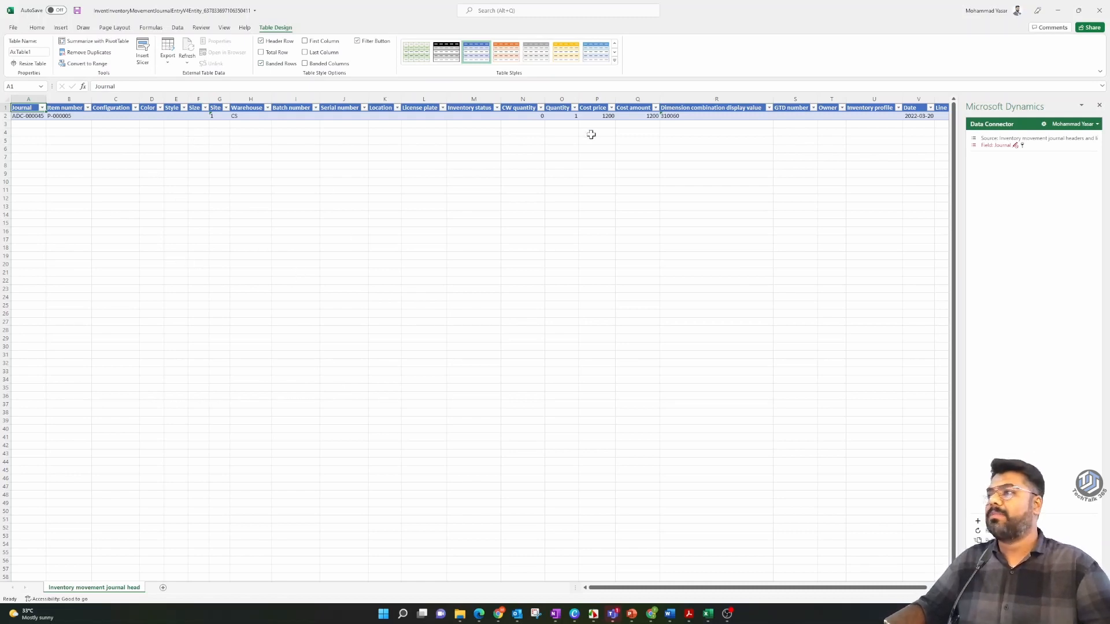
pyautogui.doubleClick(570, 117)
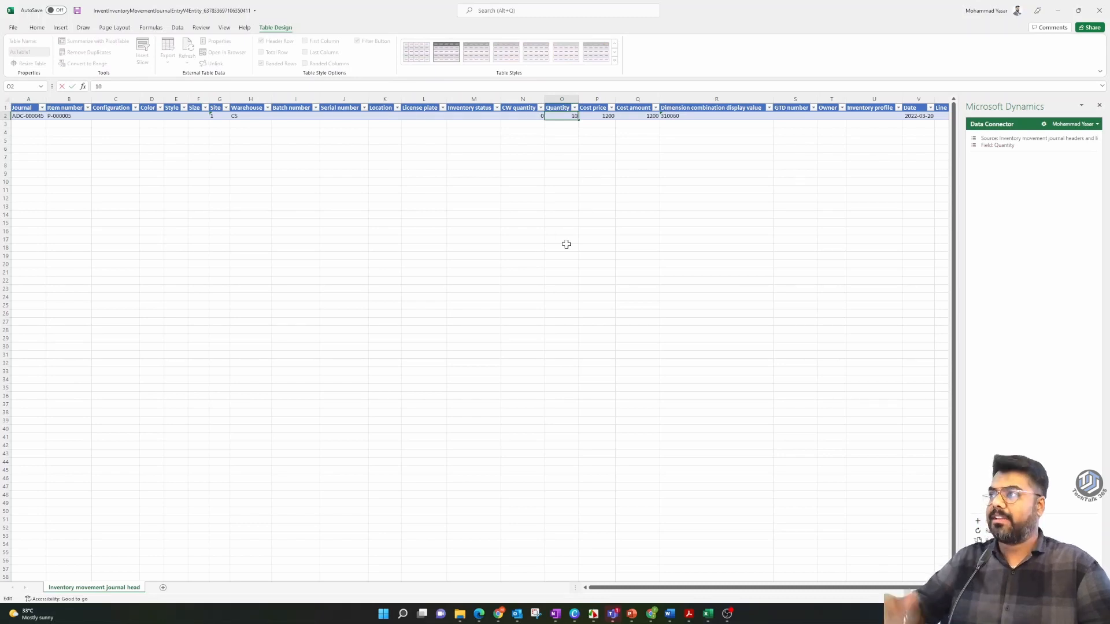
pyautogui.click(524, 240)
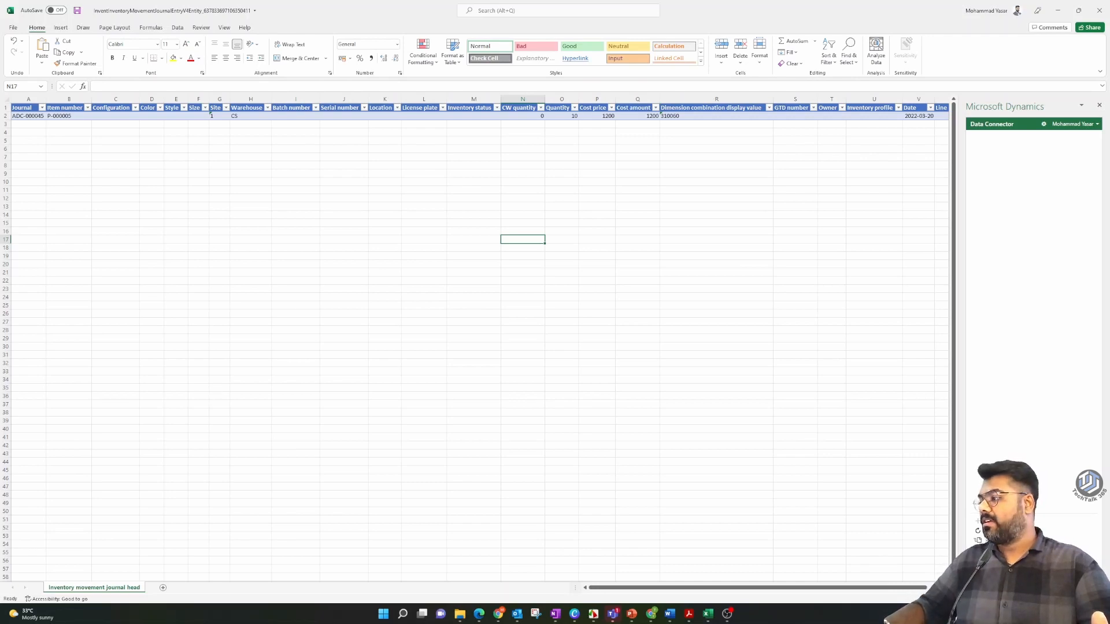
pyautogui.hotkey('ctrl', 'Home')
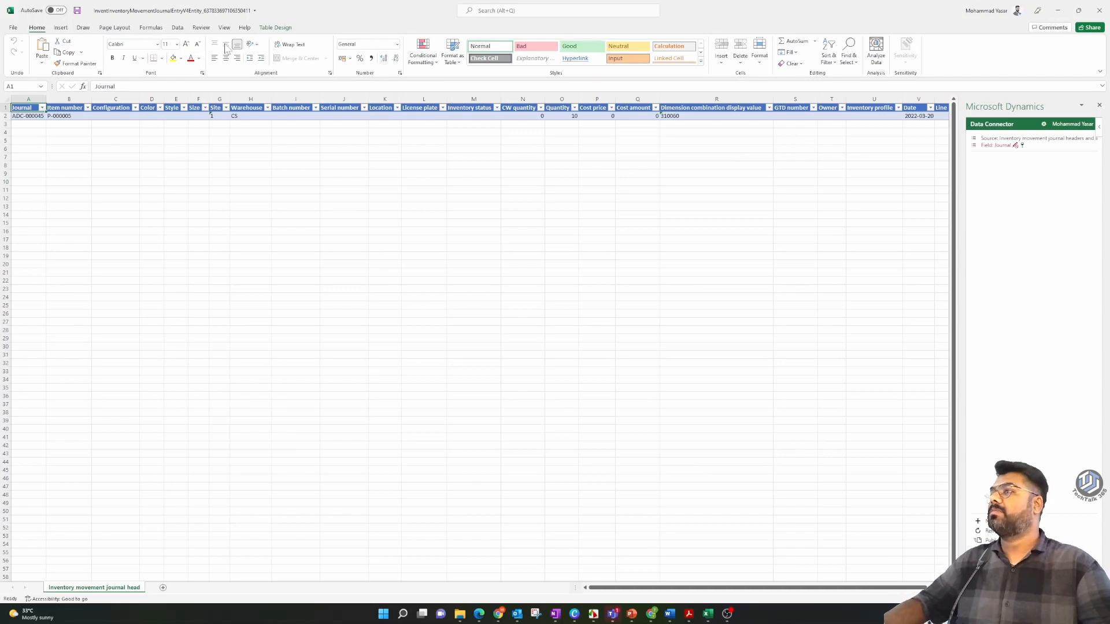
# Step: Save the workbook, return to the movement journal in Dynamics 365 and refresh it to check the line's quantity
pyautogui.hotkey('ctrl', 's')
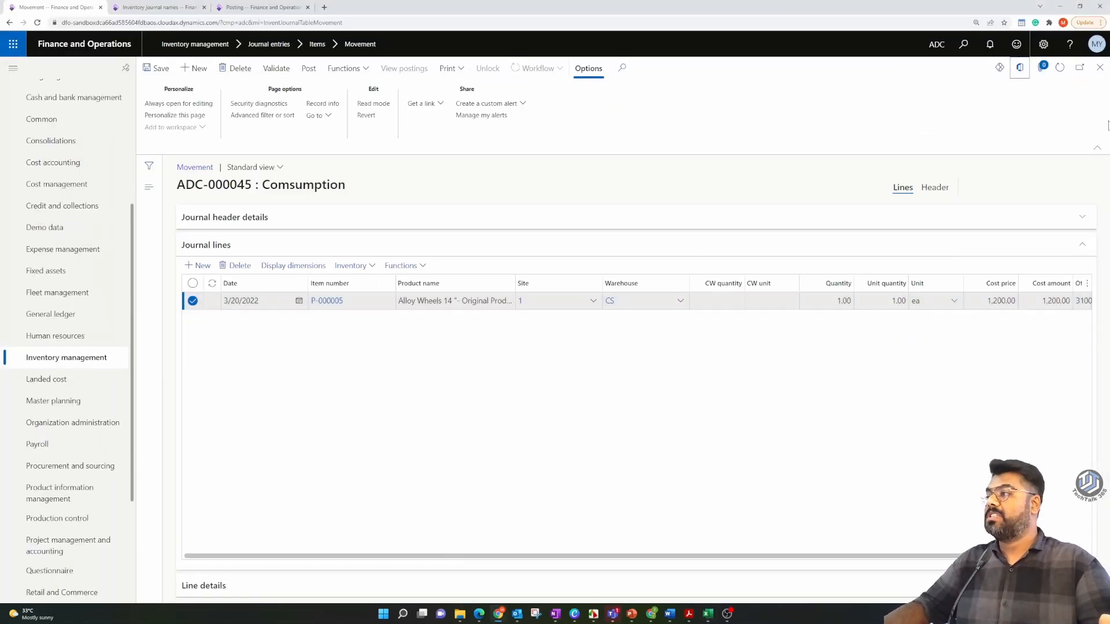
pyautogui.click(1060, 67)
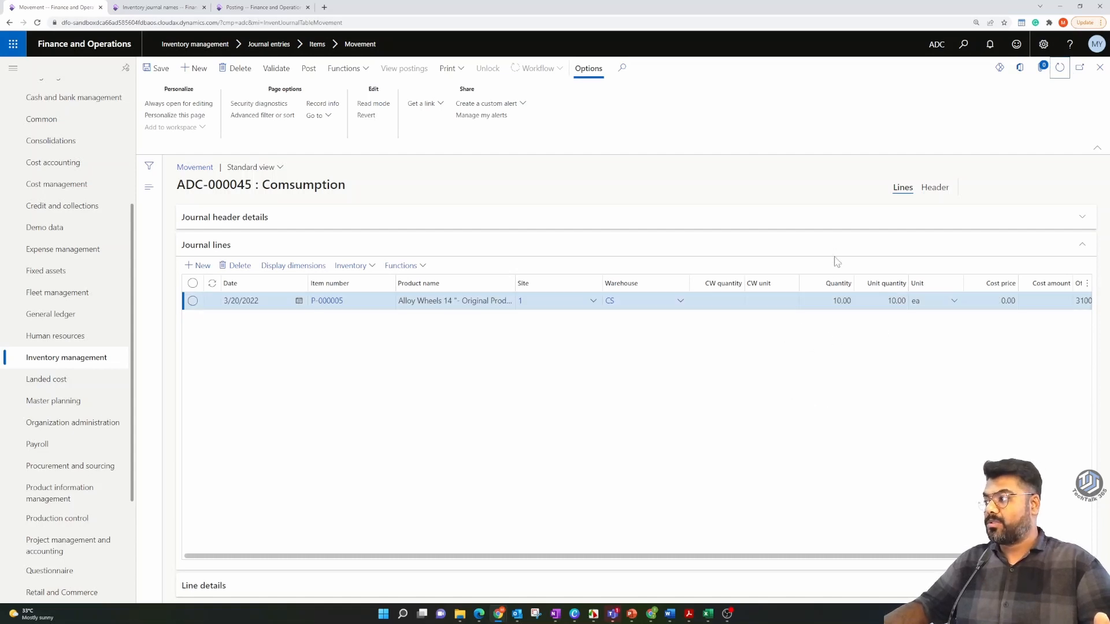
pyautogui.click(832, 301)
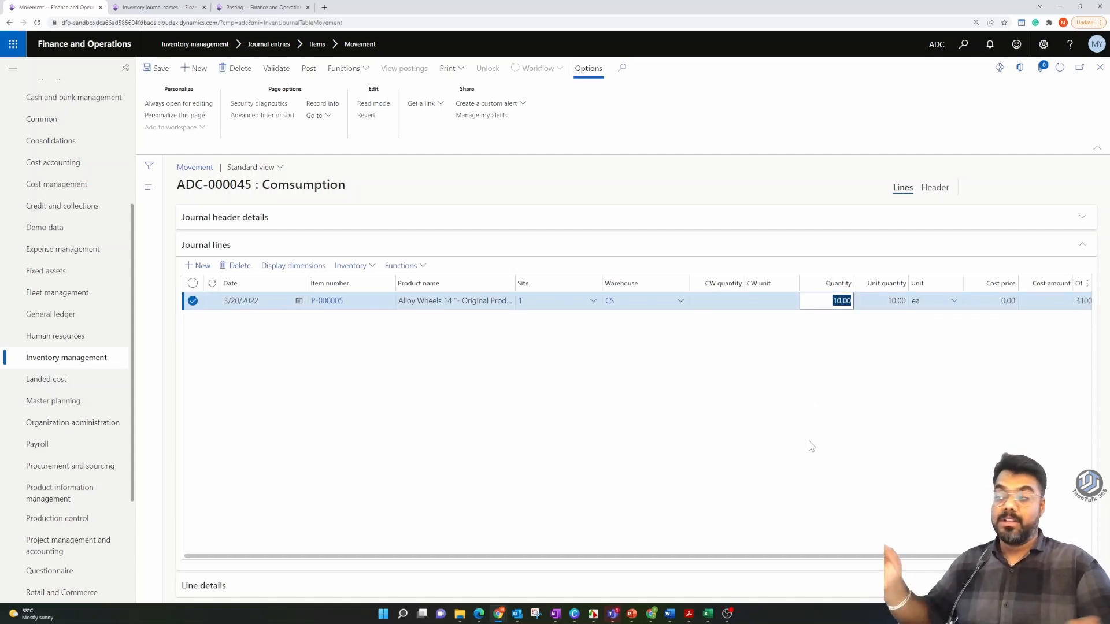